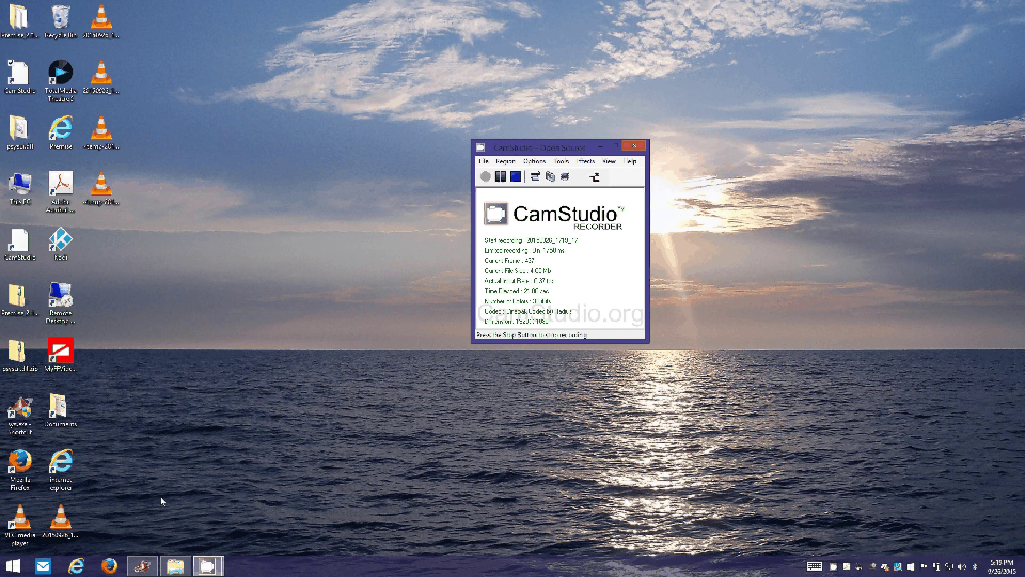
Step: With CamStudio still recording, bring the Premise Home Control Builder window forward from the taskbar
mouse_move(140, 572)
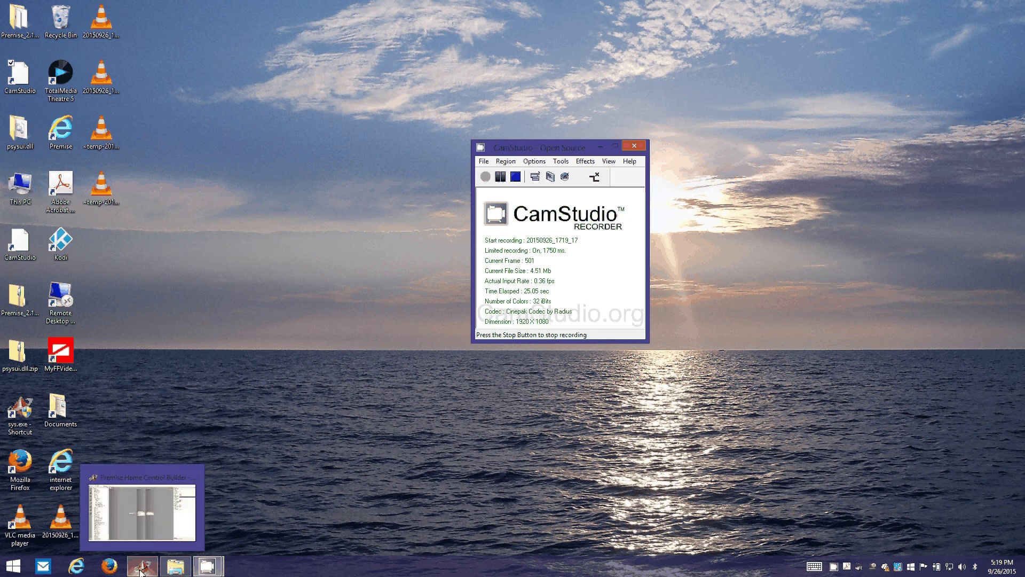
Step: Restore the builder and view the Living room's connections and its VoiceExpression property
left_click(140, 570)
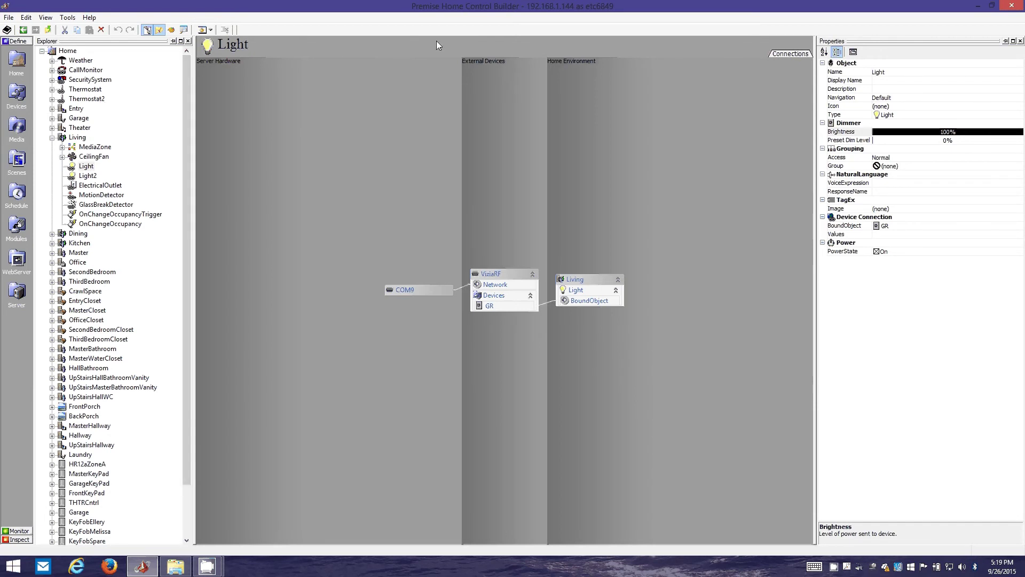
left_click(86, 168)
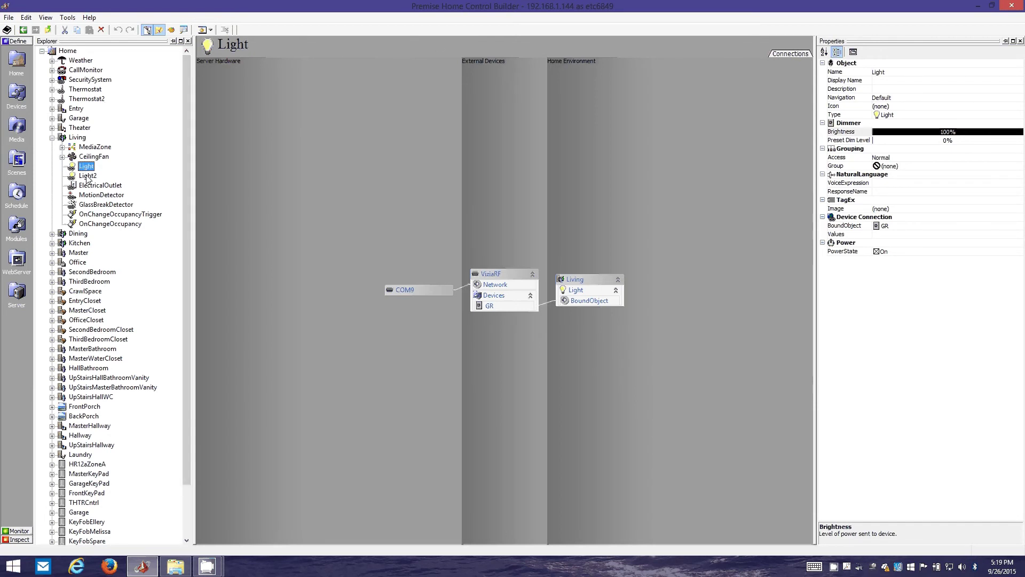
left_click(77, 137)
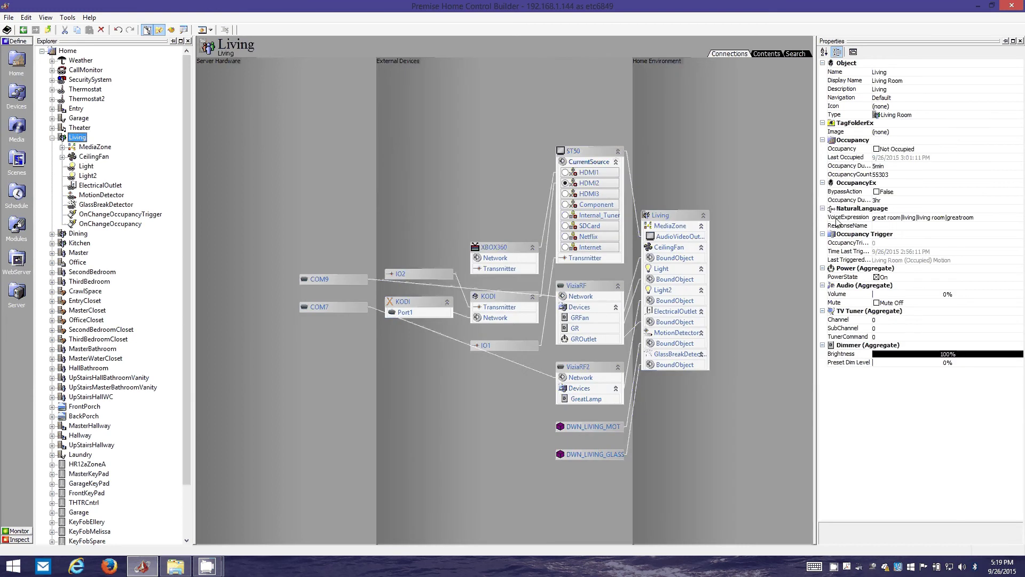
left_click(856, 219)
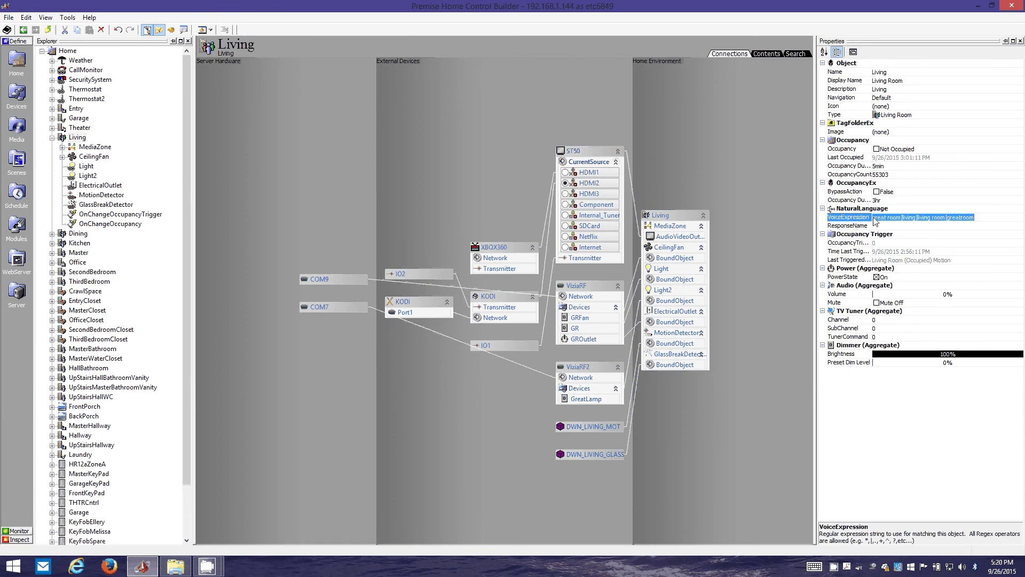
left_click(844, 223)
left_click(845, 219)
Step: Glance at Theater, then return to Living and select its VoiceExpression 'great room|living|living room|greatroom'
left_click(80, 127)
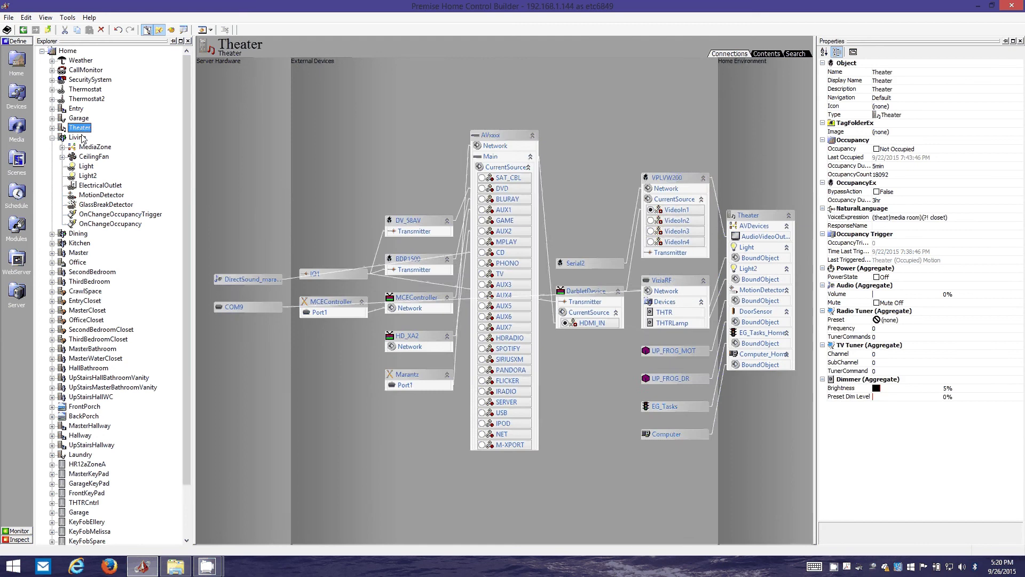
left_click(80, 138)
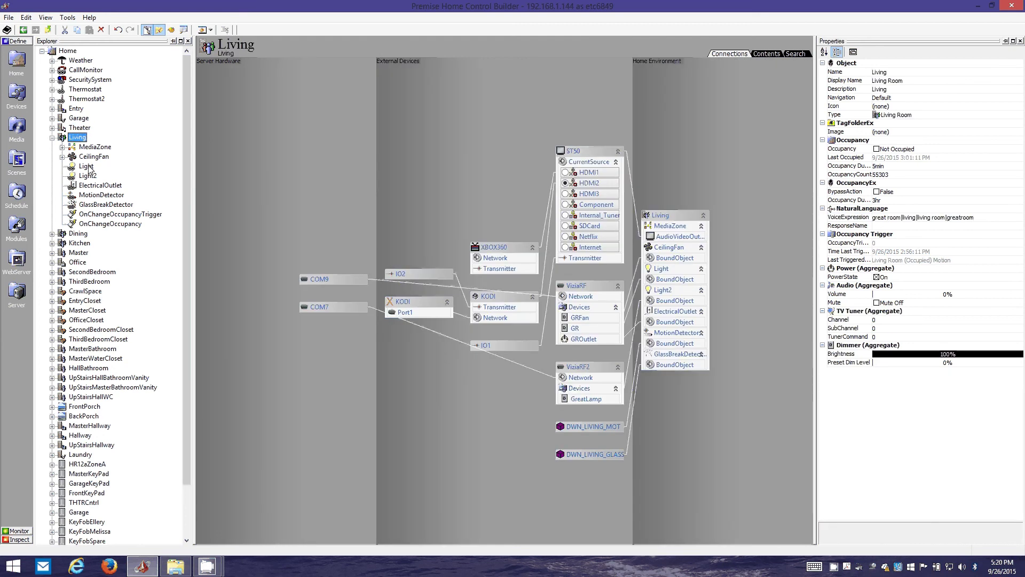
left_click(87, 167)
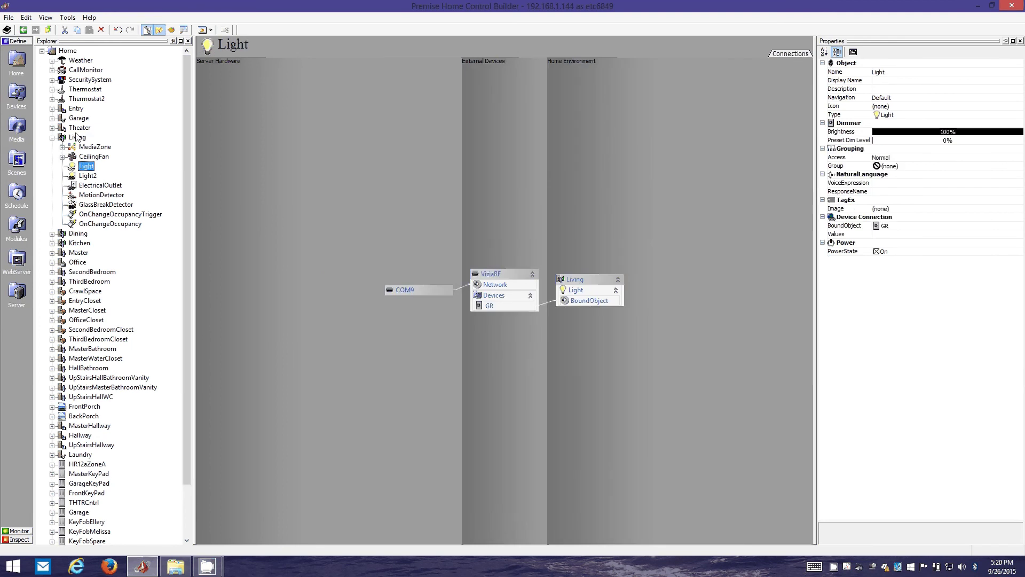
left_click(78, 137)
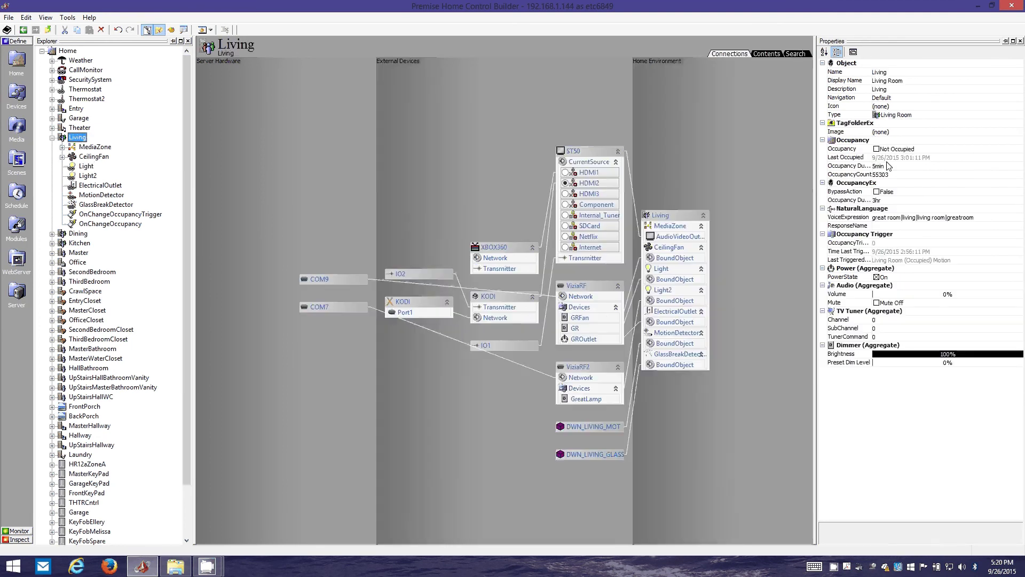
left_click(888, 218)
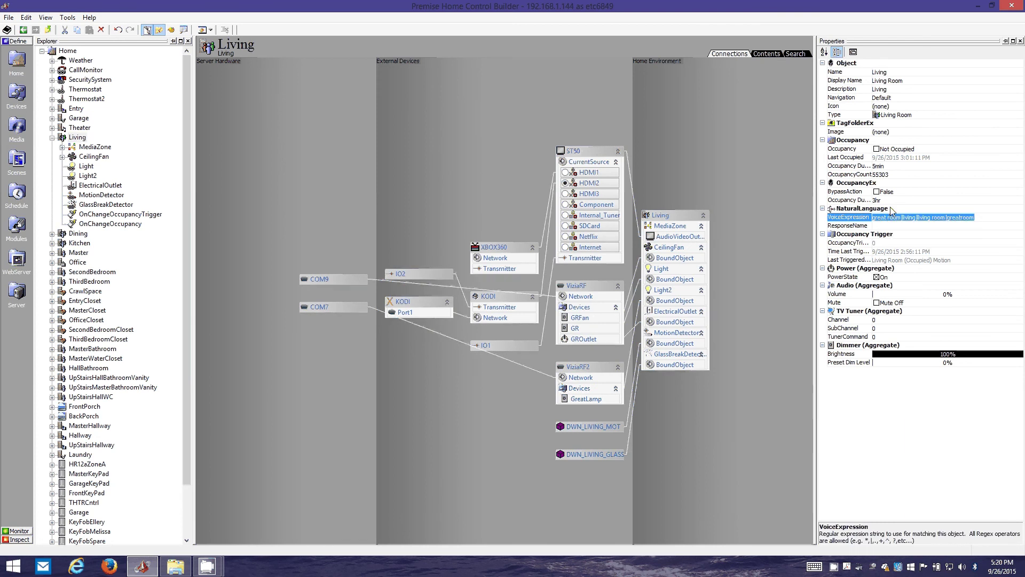
Step: Enlarge the property help area, select NaturalLanguage, then open Living > Light bound to GR on COM9
left_click(894, 219)
left_click_drag(890, 524, 892, 487)
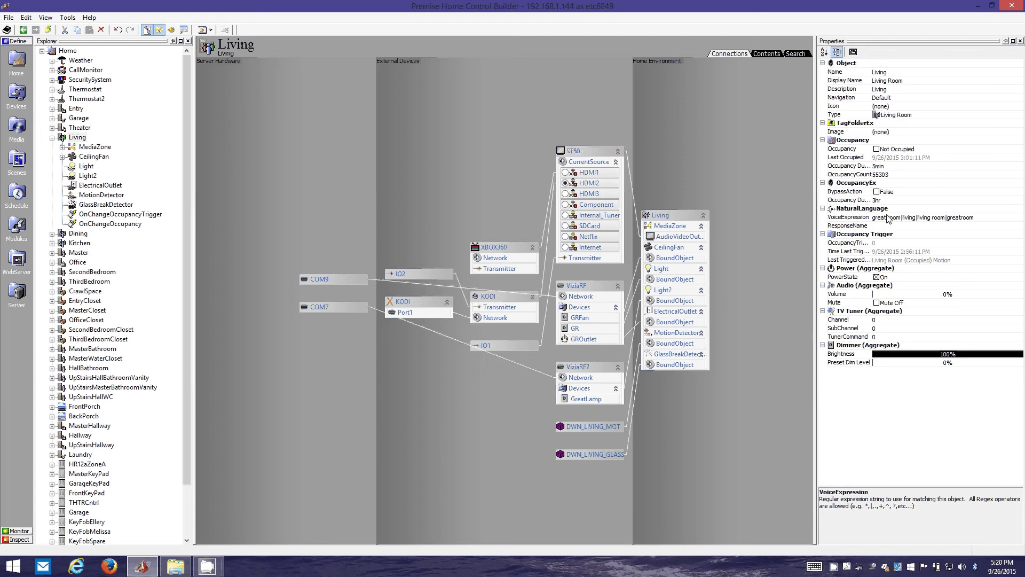
left_click(952, 210)
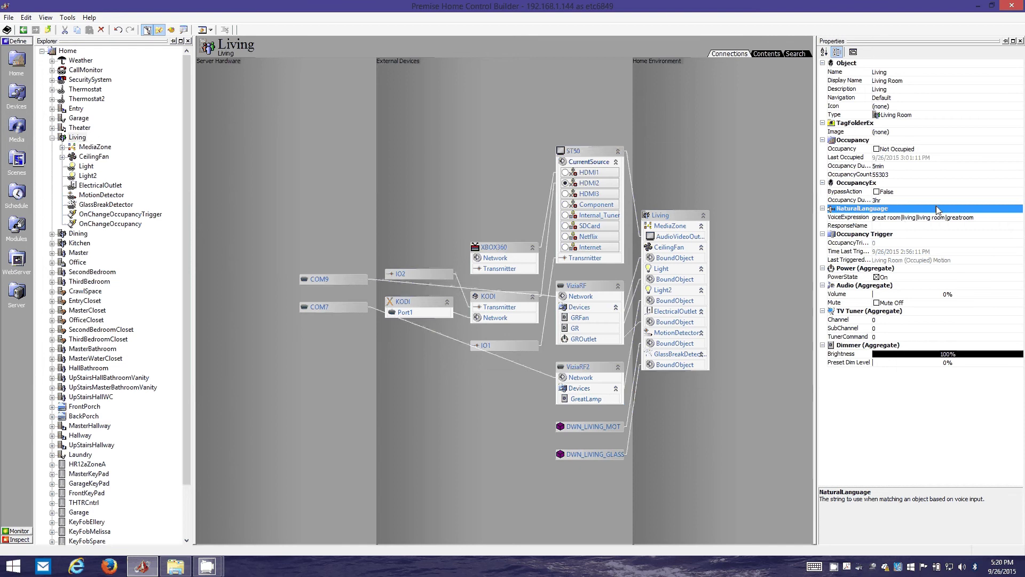
left_click(82, 139)
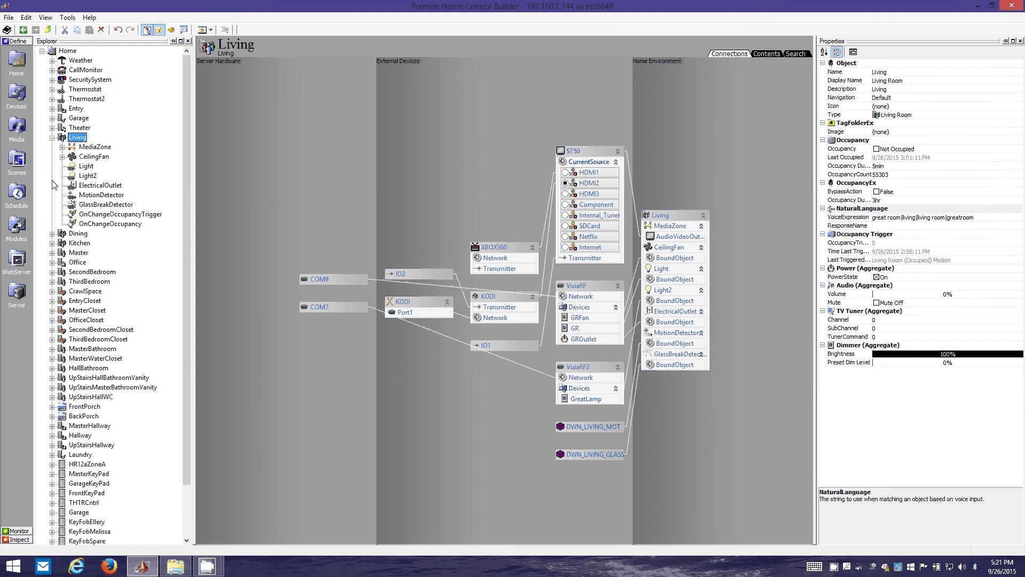
left_click(87, 166)
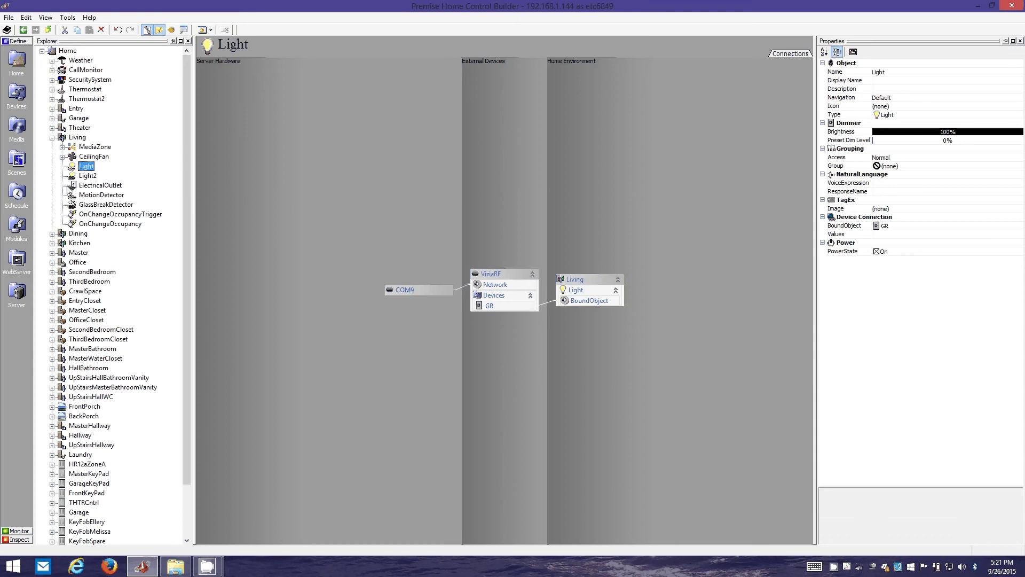
Step: Browse the Living room's Light2, CeilingFan and Light bindings, then return to the Living room view
left_click(88, 174)
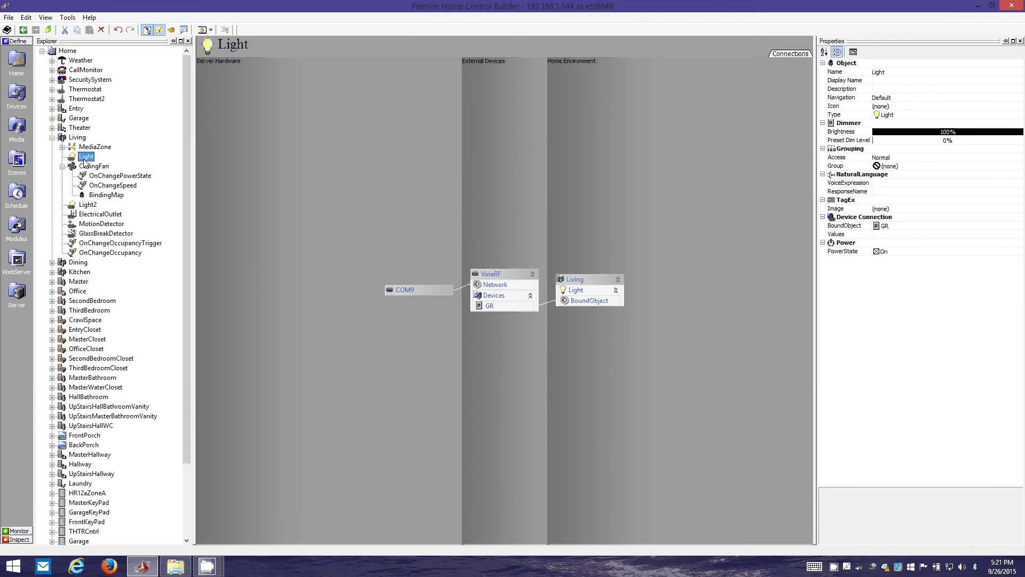
left_click(88, 166)
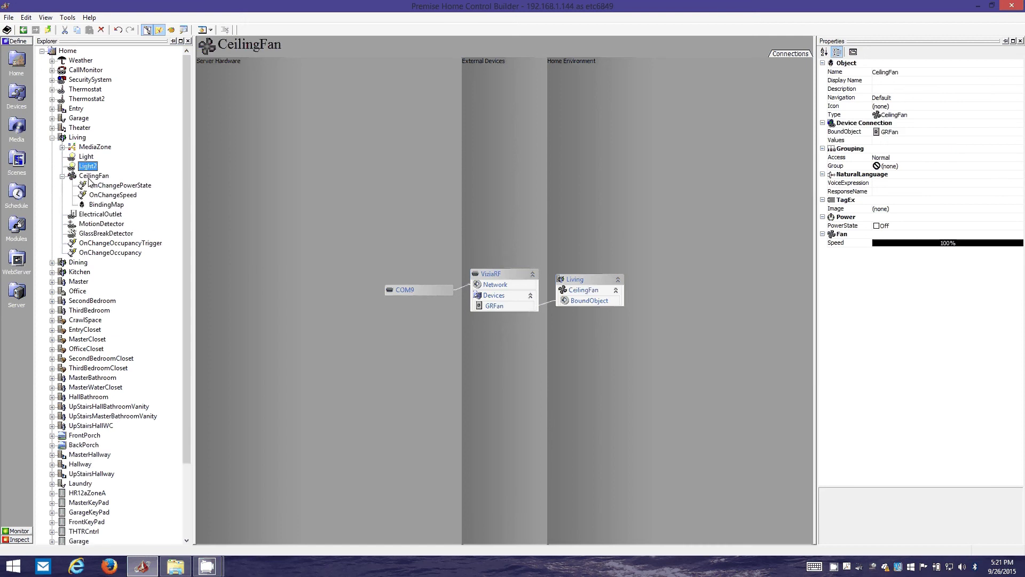
left_click(89, 169)
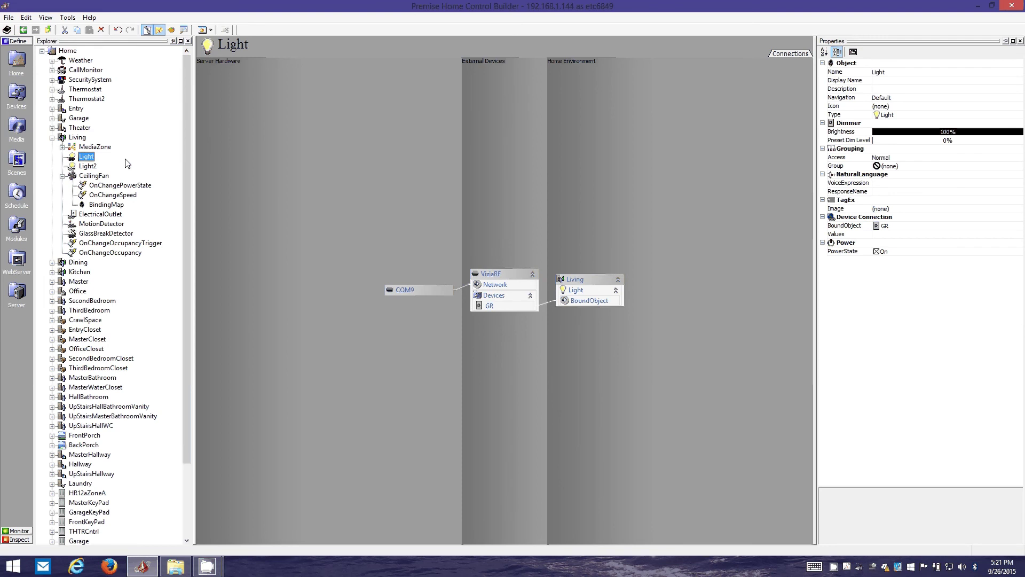
left_click(94, 176)
left_click(62, 176)
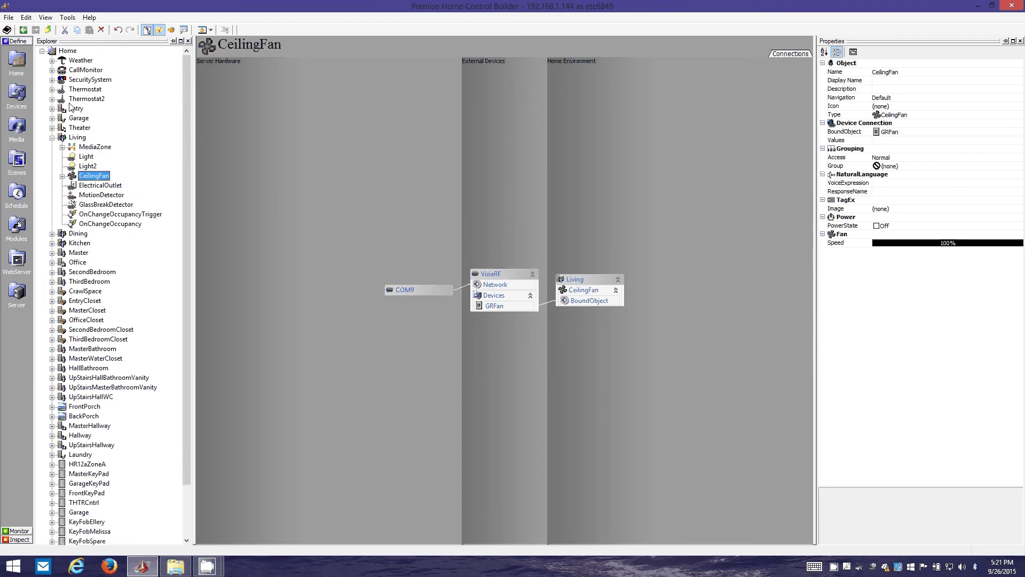
left_click(78, 138)
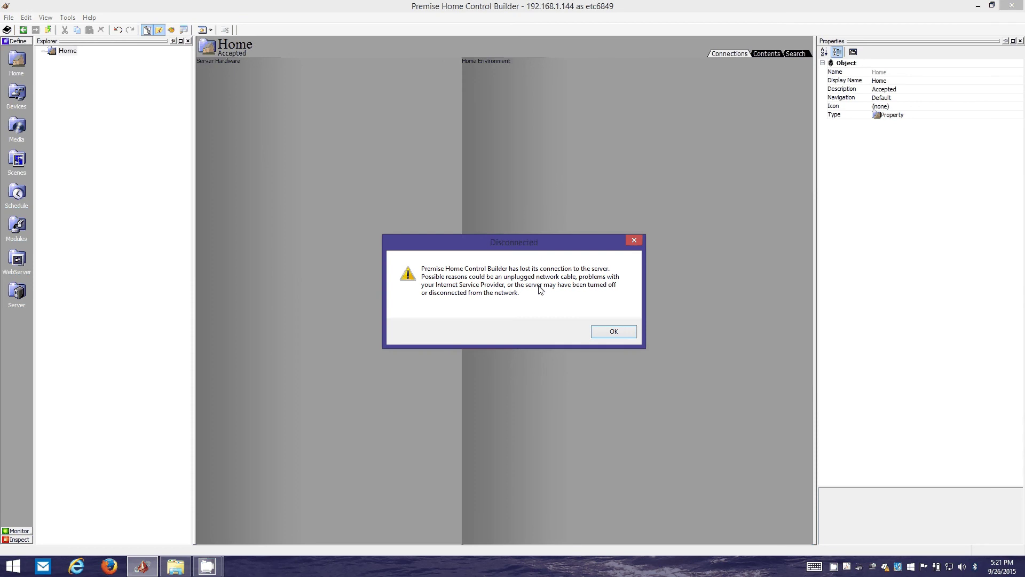
Step: Dismiss the Disconnected warning, list The Internet server sites, and go to the desktop
left_click(619, 331)
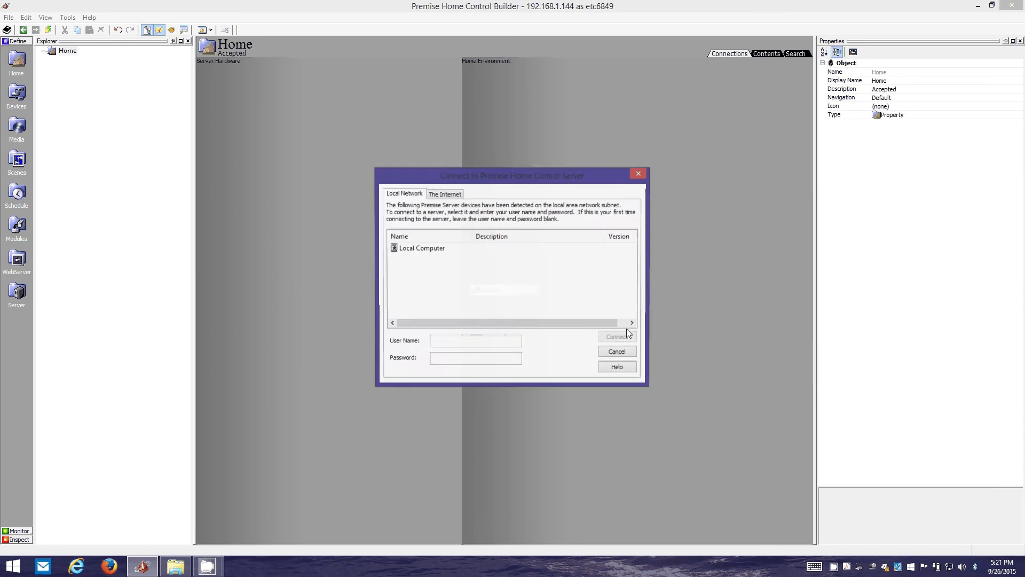
left_click(449, 194)
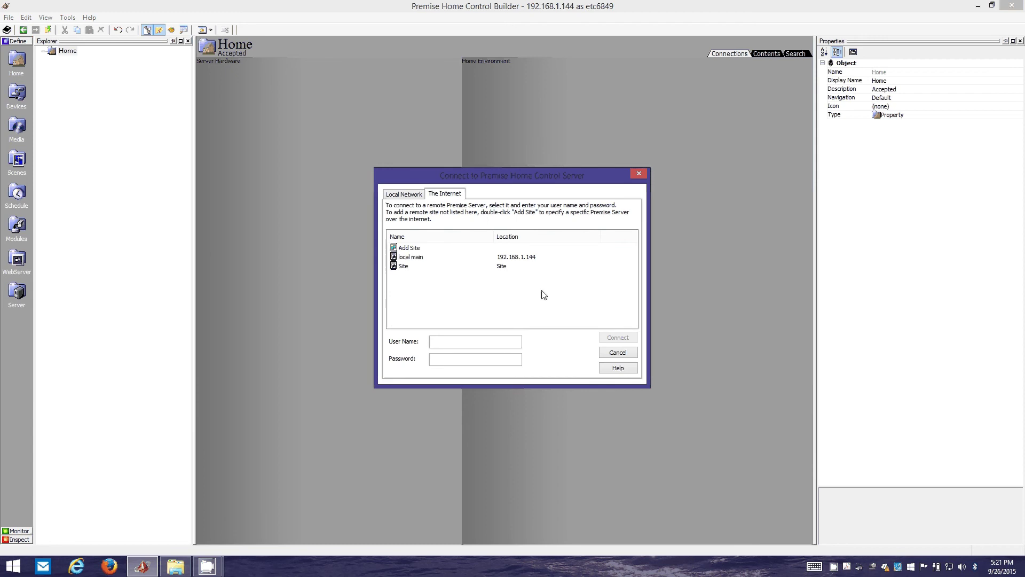
mouse_move(209, 571)
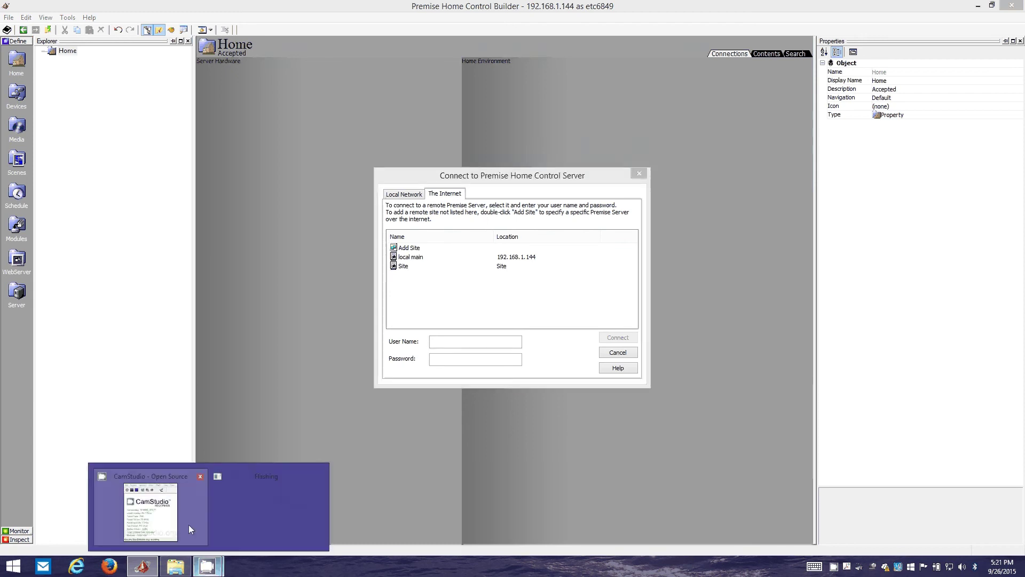
mouse_move(172, 518)
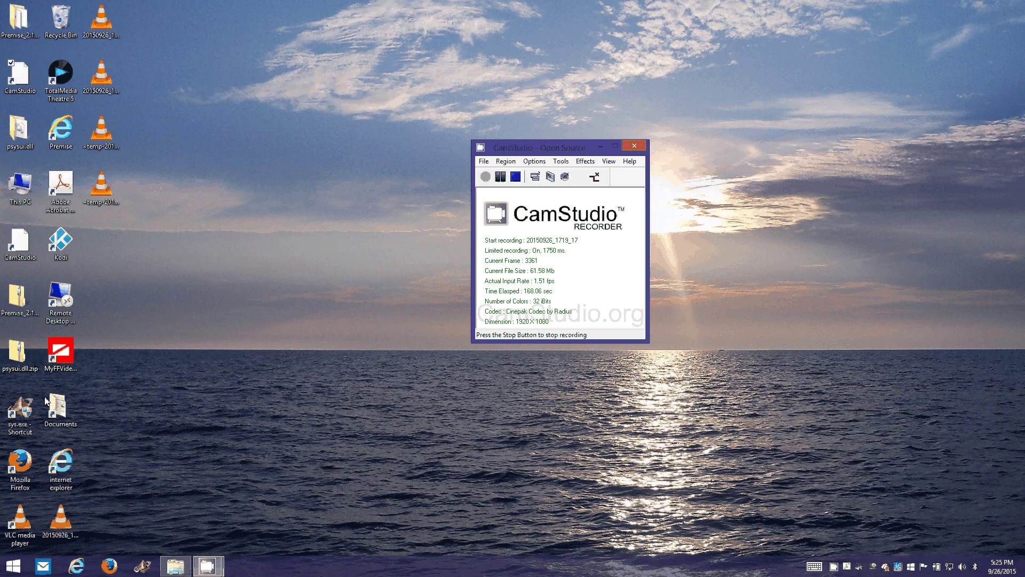
Step: Launch sys.exe and reconnect to the 'local main' server
double_click(46, 401)
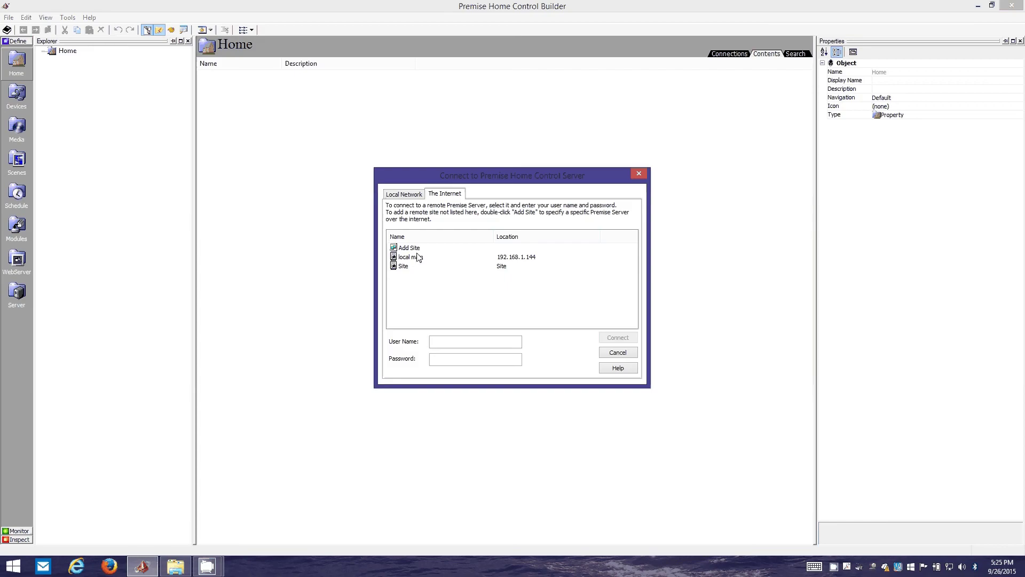
double_click(419, 259)
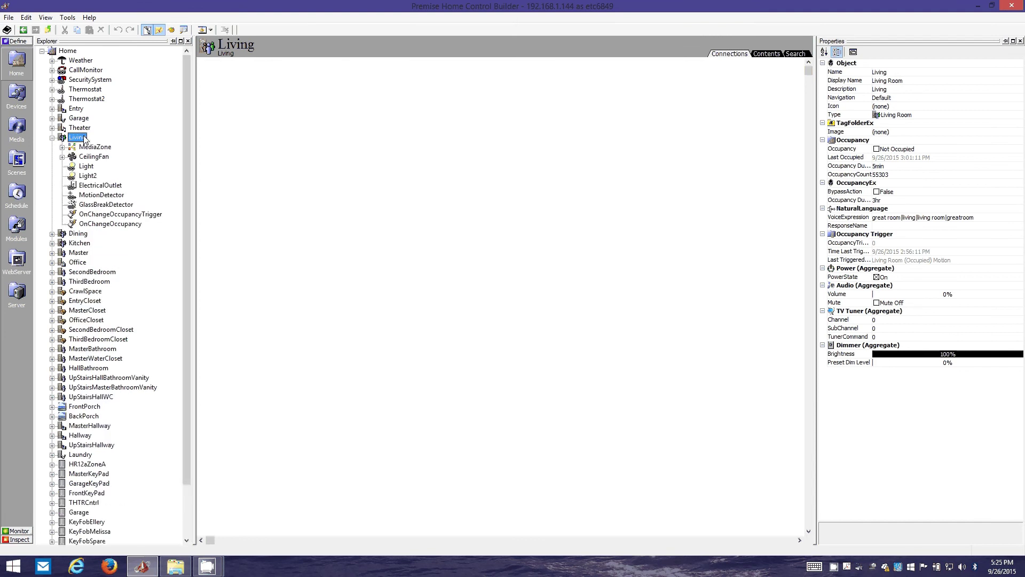
Step: Expand the Living MediaZone to reveal PanasonicTV and KODI, and view the Living room's VoiceExpression
double_click(85, 148)
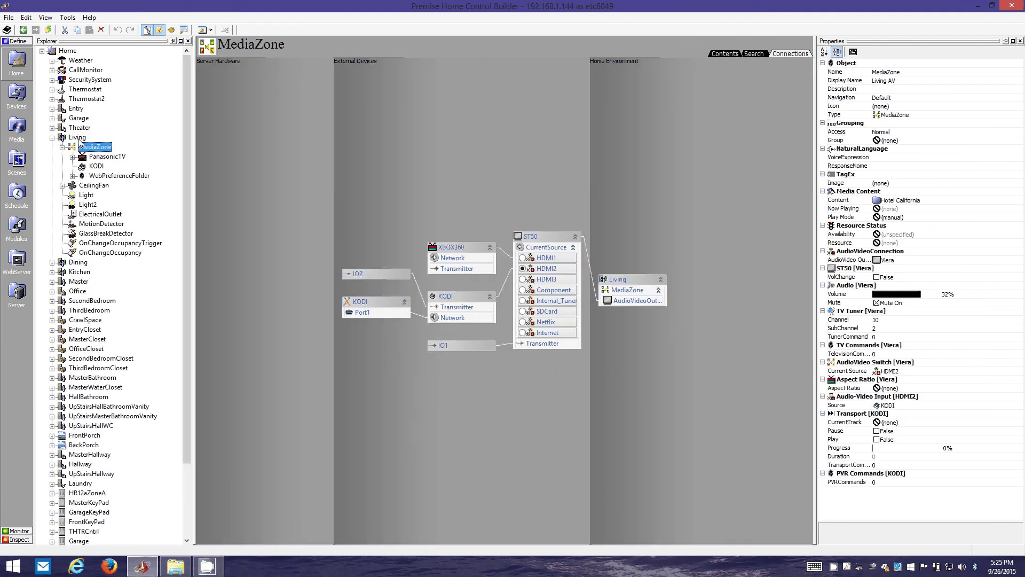
left_click(77, 138)
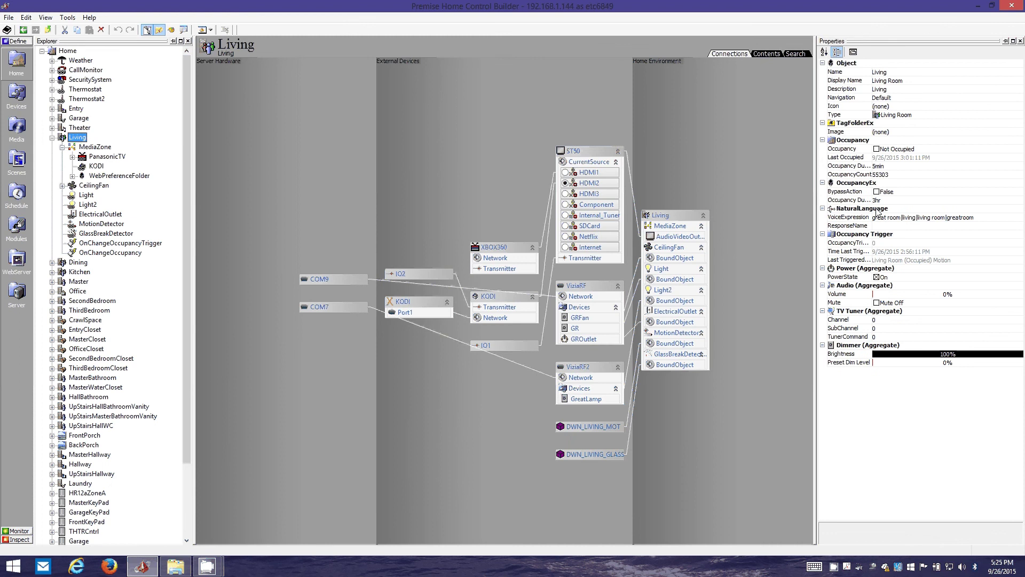
left_click(860, 221)
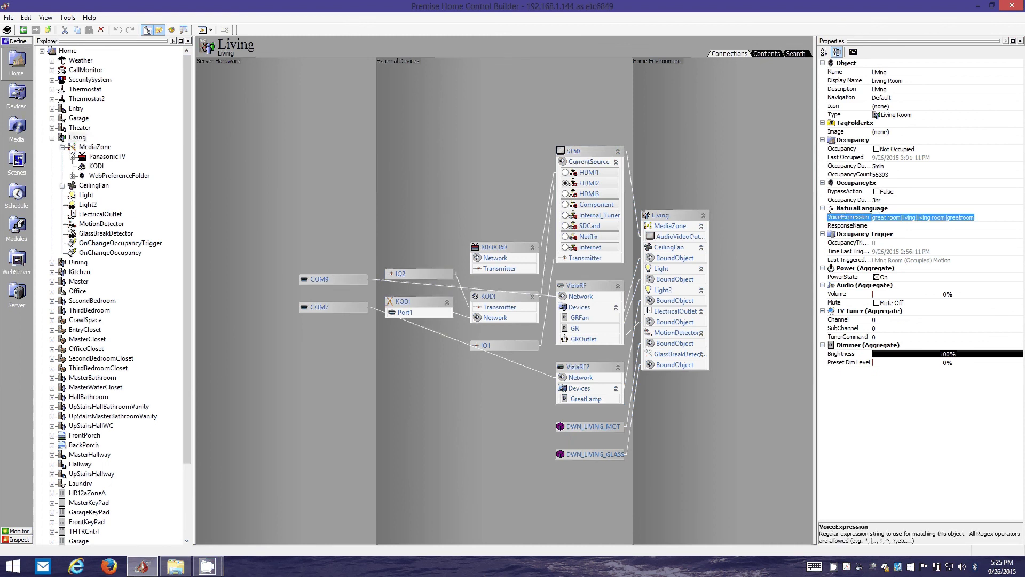
Step: Open the Living room's Light and start editing its empty VoiceExpression property
left_click(87, 195)
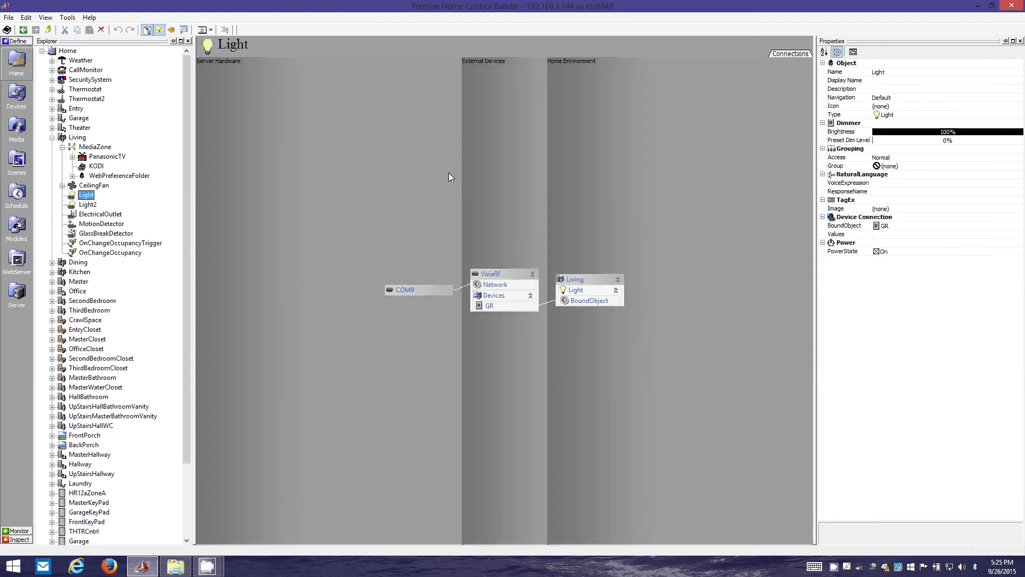
left_click(898, 184)
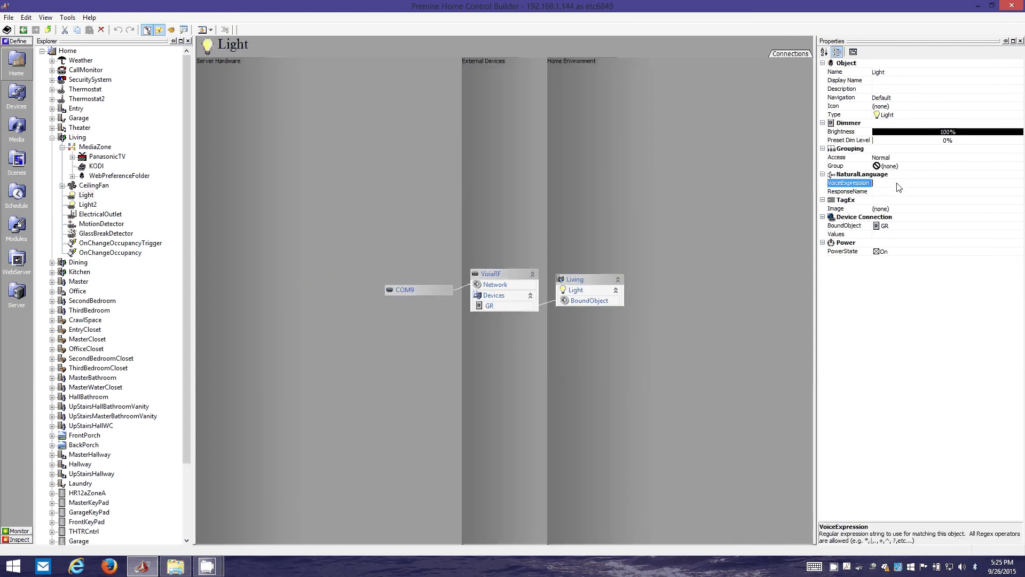
left_click(889, 184)
mouse_move(206, 566)
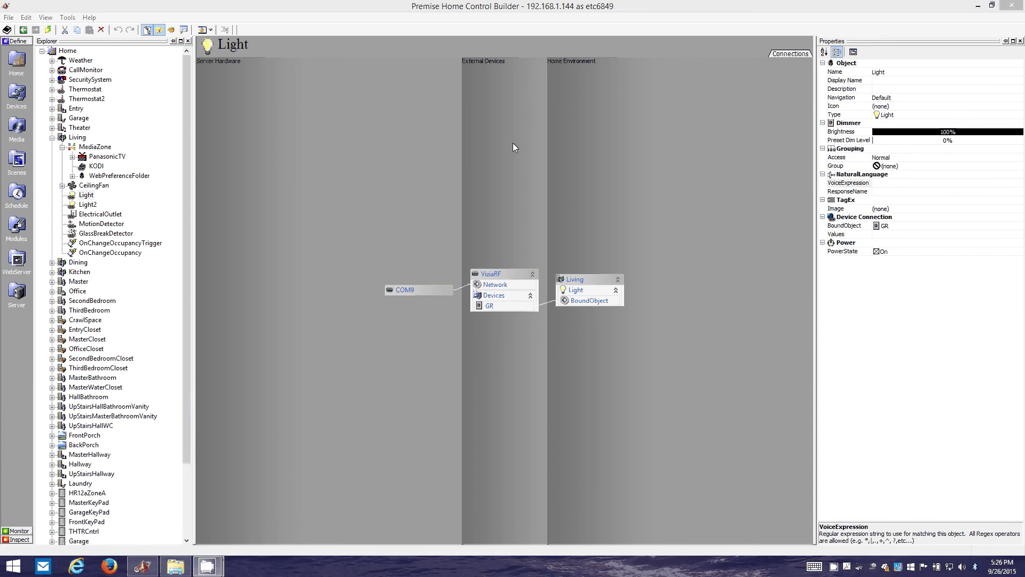
left_click(83, 196)
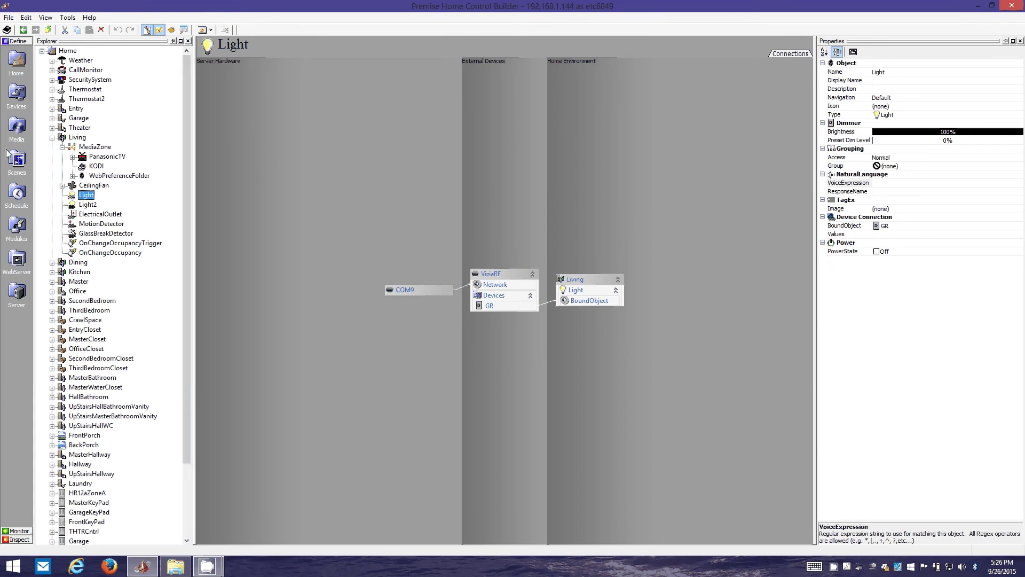
Step: Expand SpeechParser's ActionsPerformed folder and step through Action and Action2
left_click_drag(188, 220, 186, 367)
double_click(92, 504)
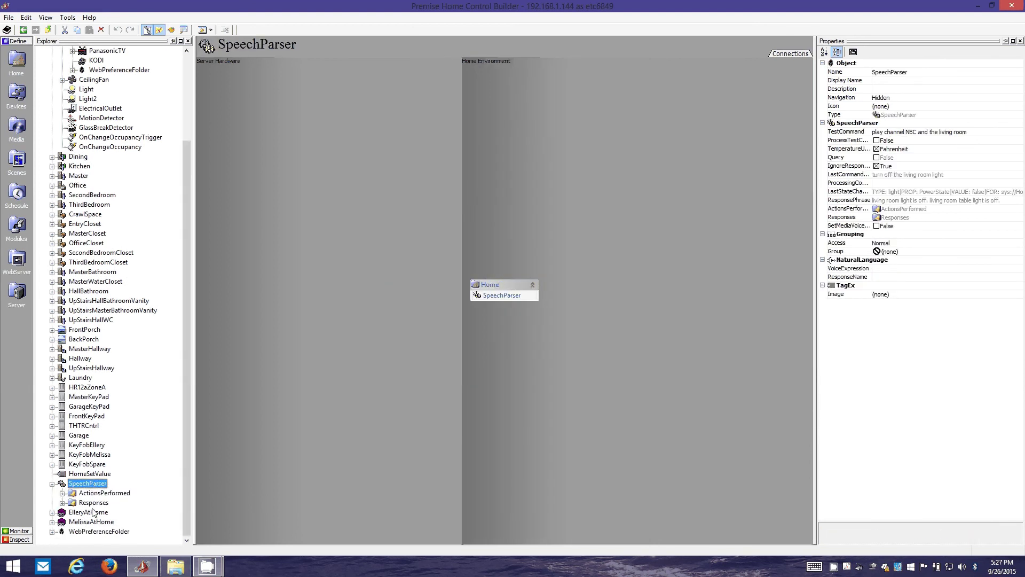
double_click(97, 494)
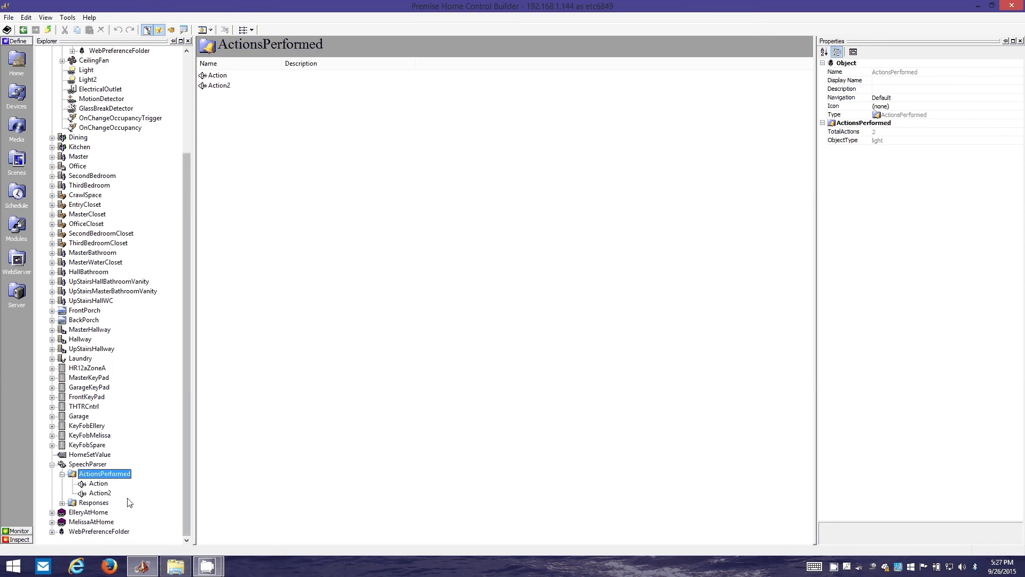
left_click(99, 484)
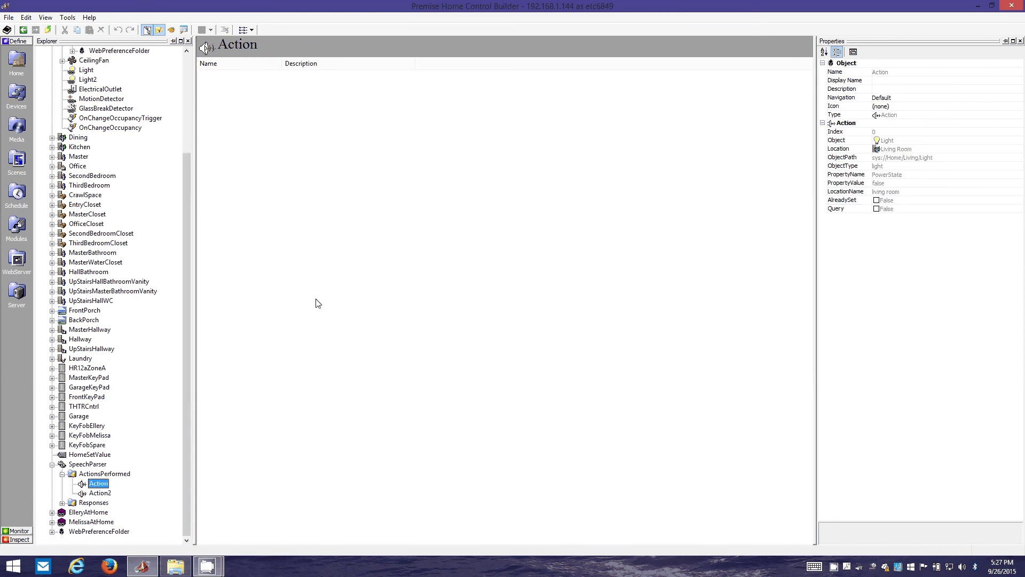
key("Down")
key("Up")
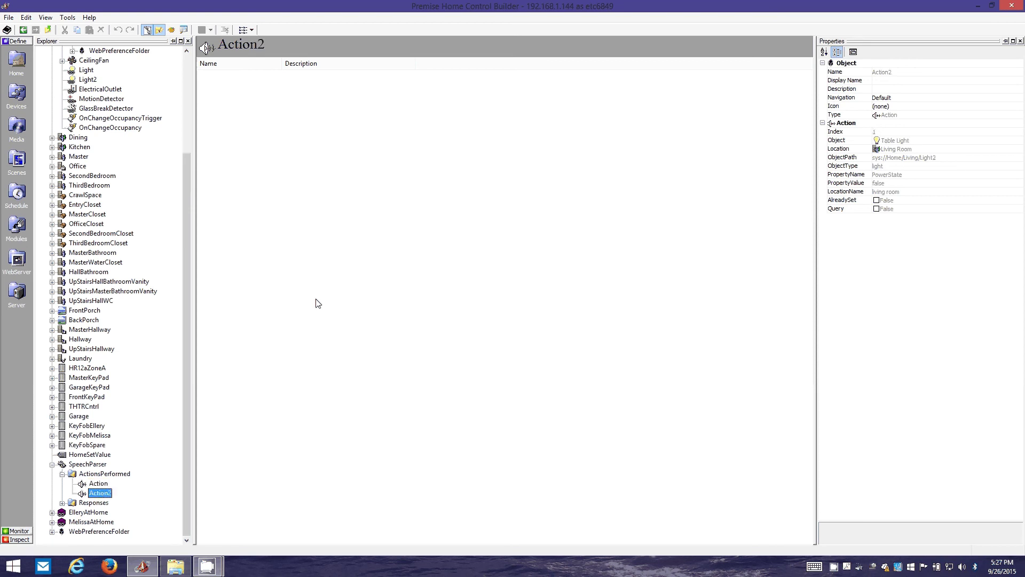
key("Down")
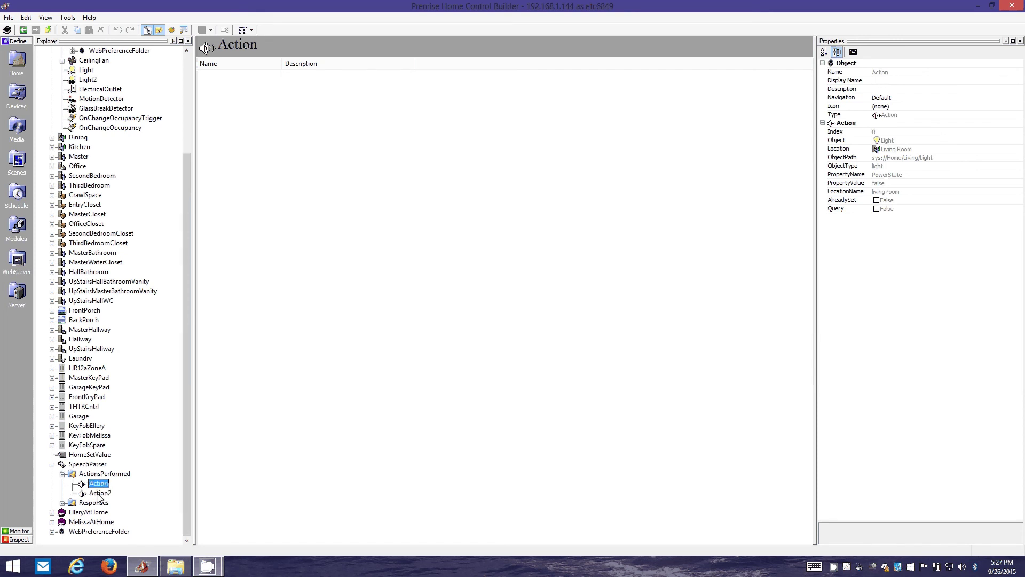
Step: Review SpeechParser's response sentences Sentence and Sentence2, then show the Modules folder
double_click(98, 502)
left_click(101, 513)
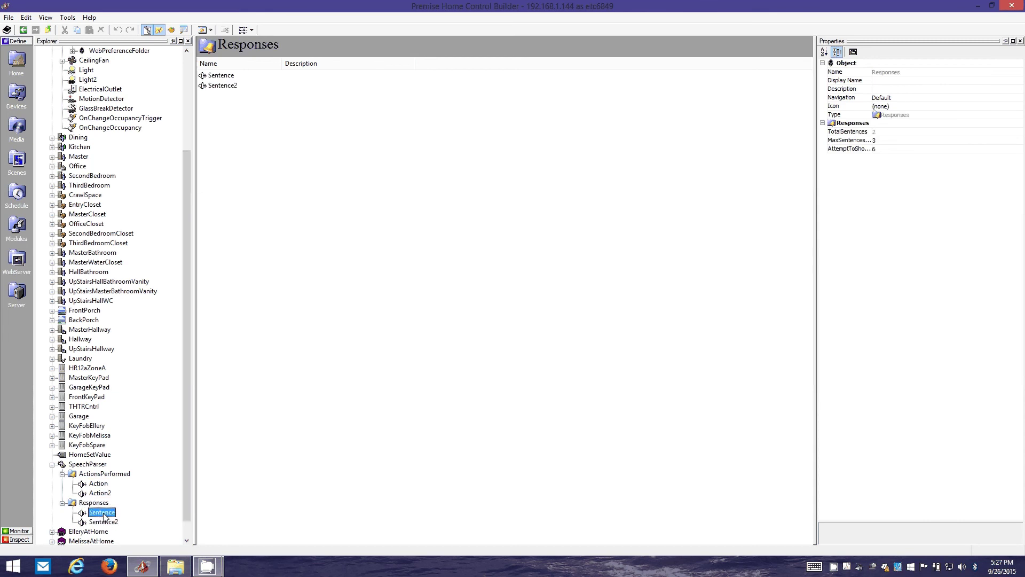
key("Down")
key("Up")
key("Up")
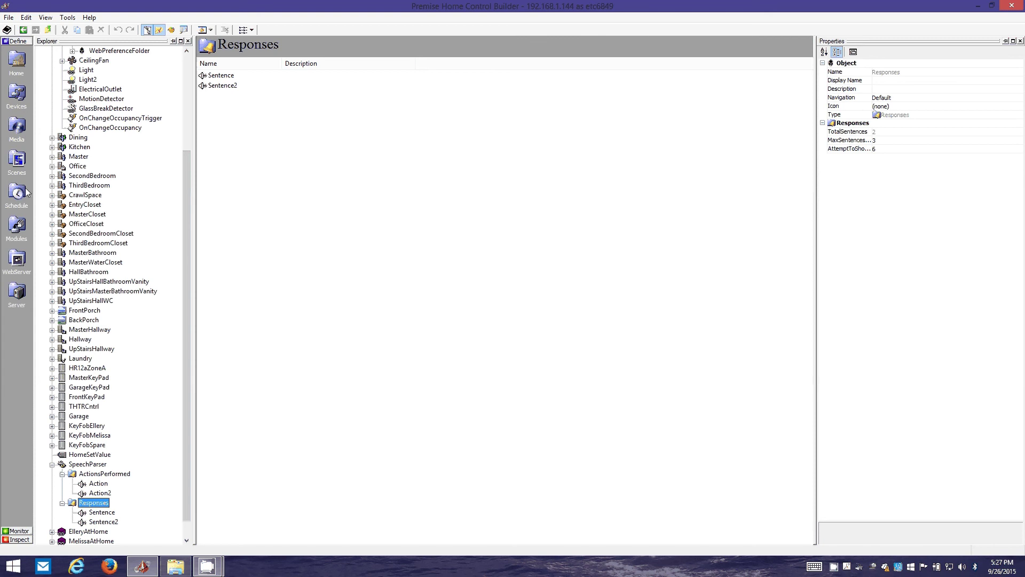
left_click(22, 235)
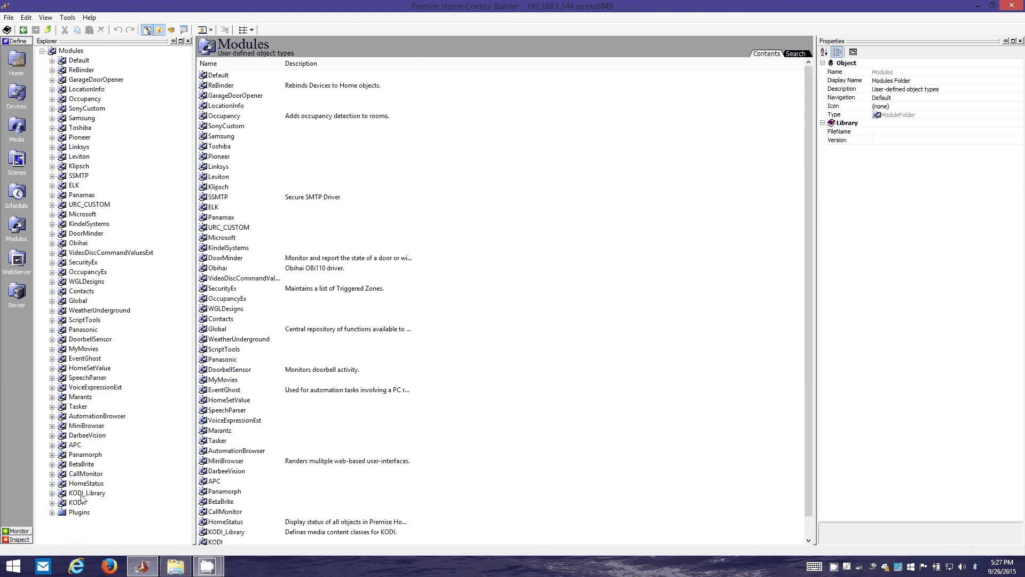
Step: Expand VoiceExpressionExt's NaturalLanguage class and inspect its Location, Tag, VoiceExpression and ResponseName members
left_click(52, 387)
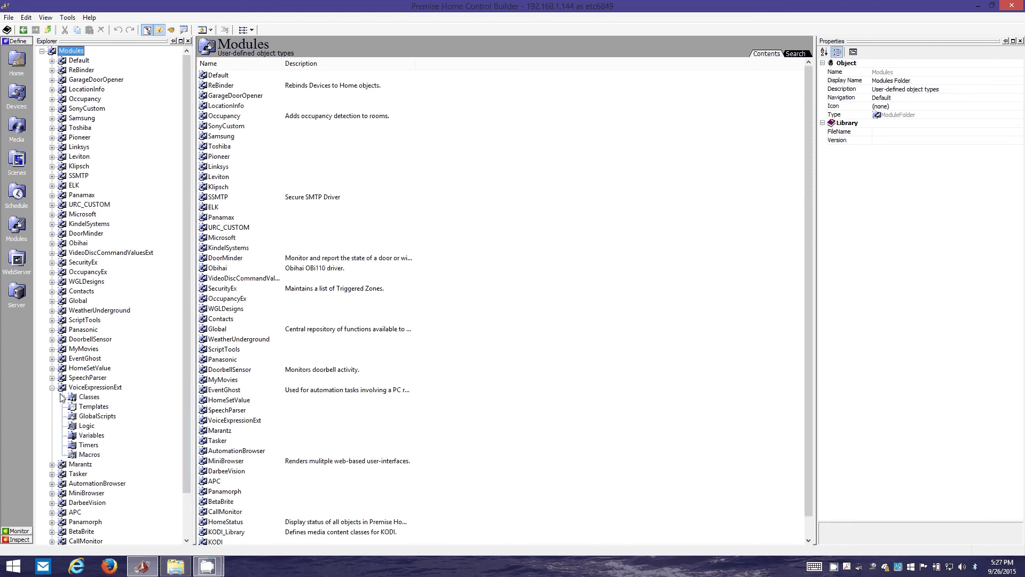
left_click(62, 396)
left_click(72, 406)
left_click(107, 407)
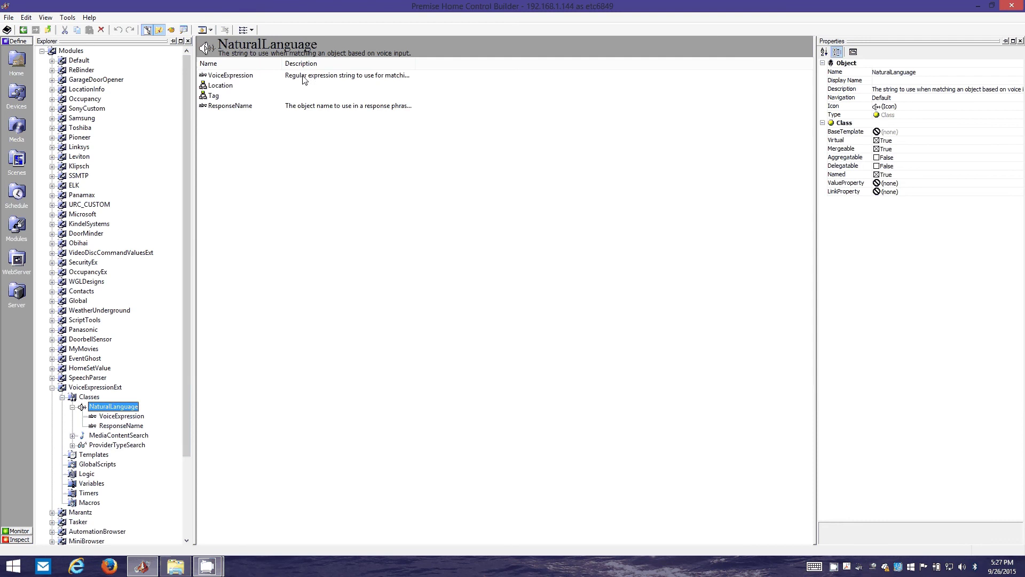
left_click(222, 87)
left_click(214, 96)
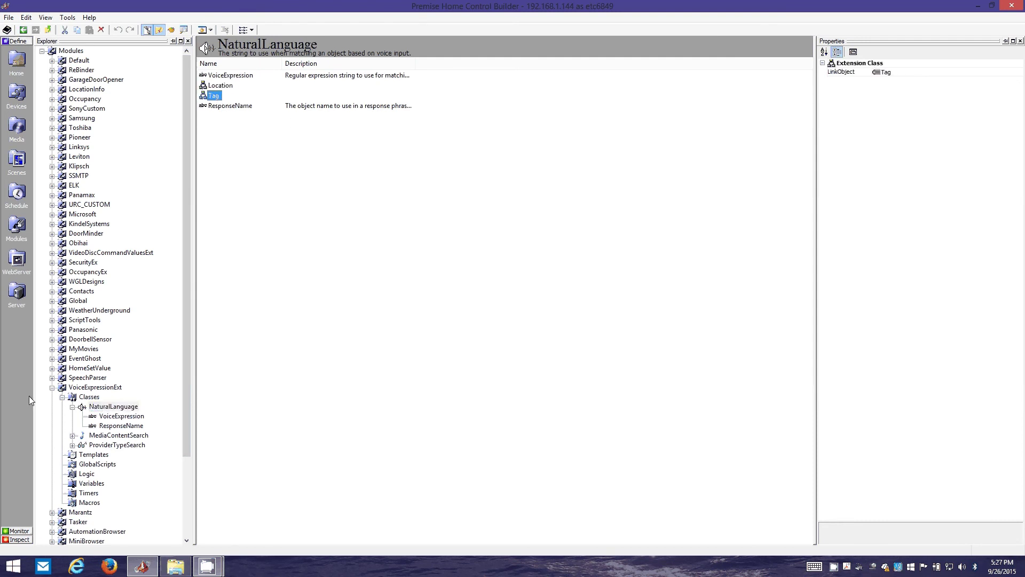
left_click(109, 417)
left_click(120, 424)
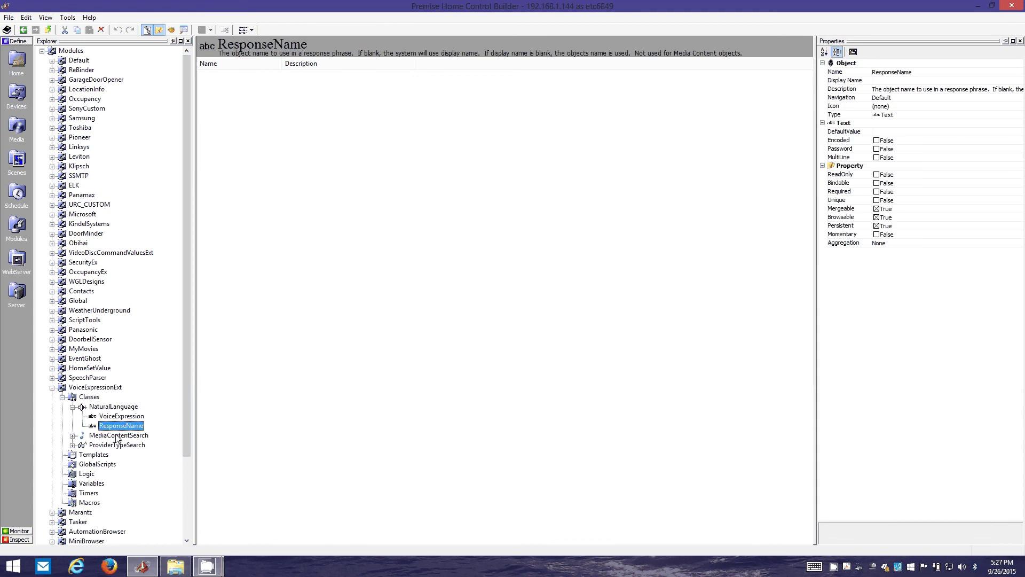
Step: Open the MediaContentSearch and ProviderTypeSearch classes, then expand SpeechParser's Classes folder
double_click(118, 437)
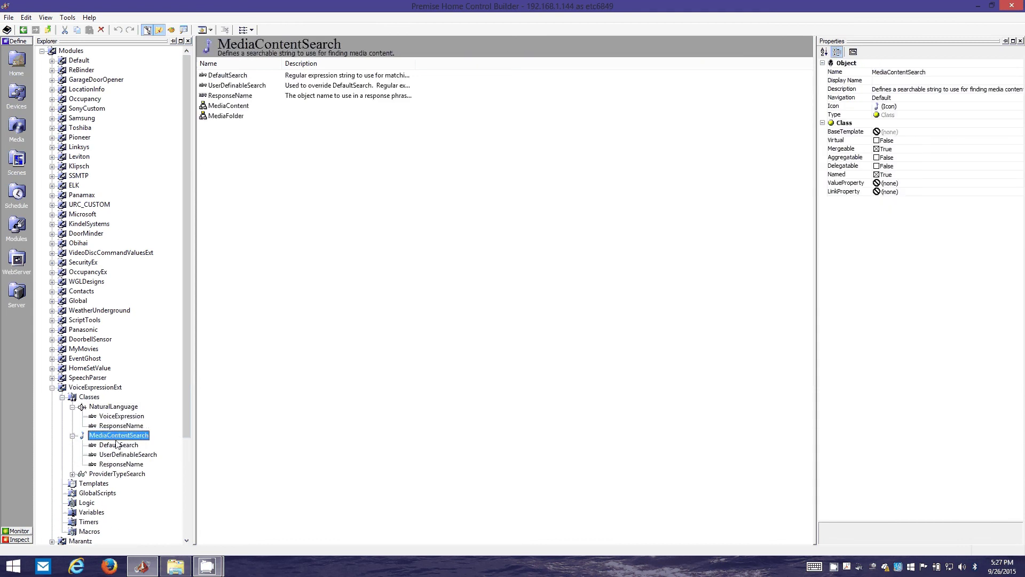
double_click(125, 477)
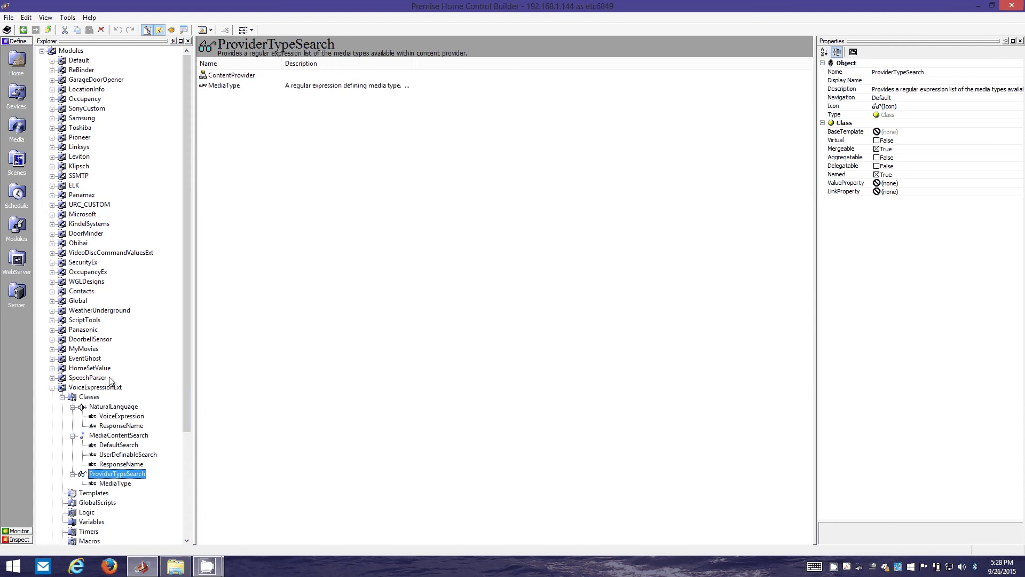
double_click(81, 378)
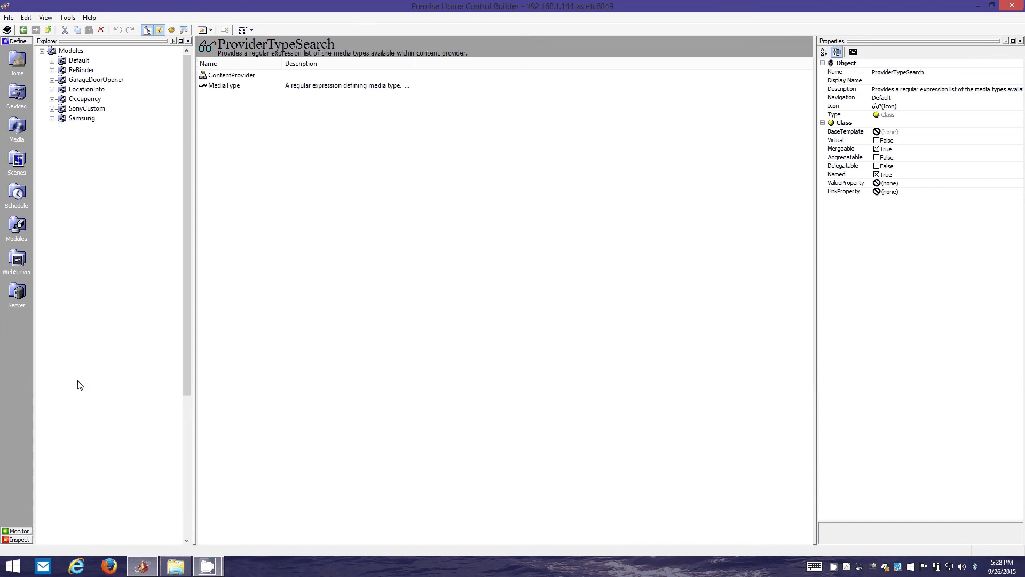
double_click(86, 387)
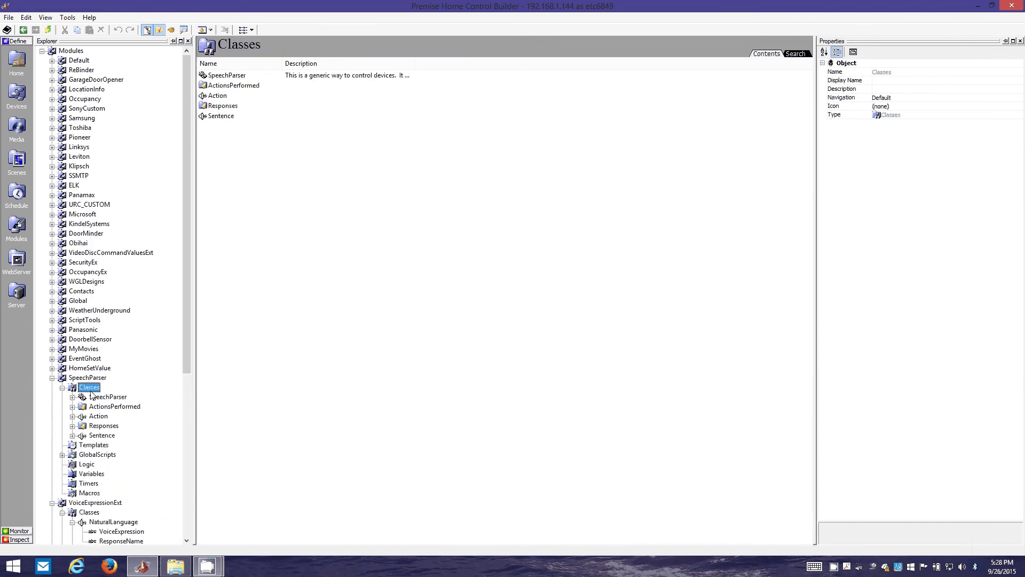
Step: Read the GetObjectType, GetPropertyNameAndValue, GetLocations, ProcessObject and CreateResponse global scripts
double_click(88, 454)
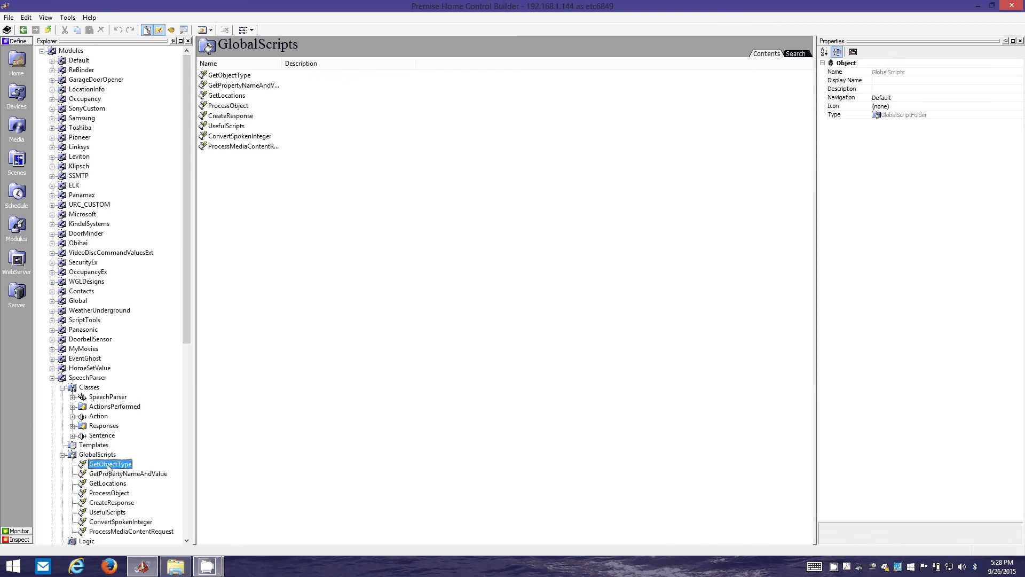
left_click(104, 464)
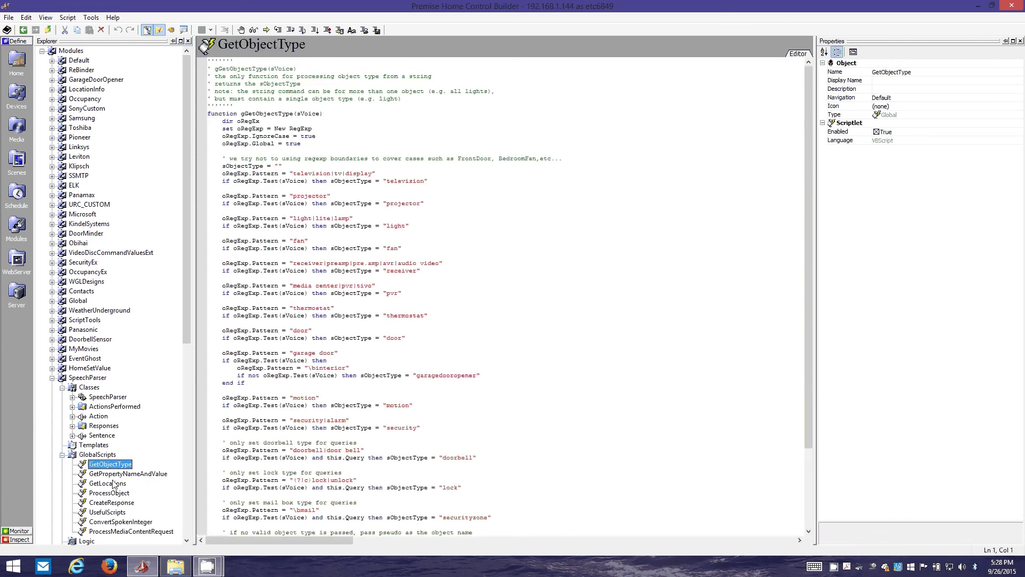
left_click(117, 474)
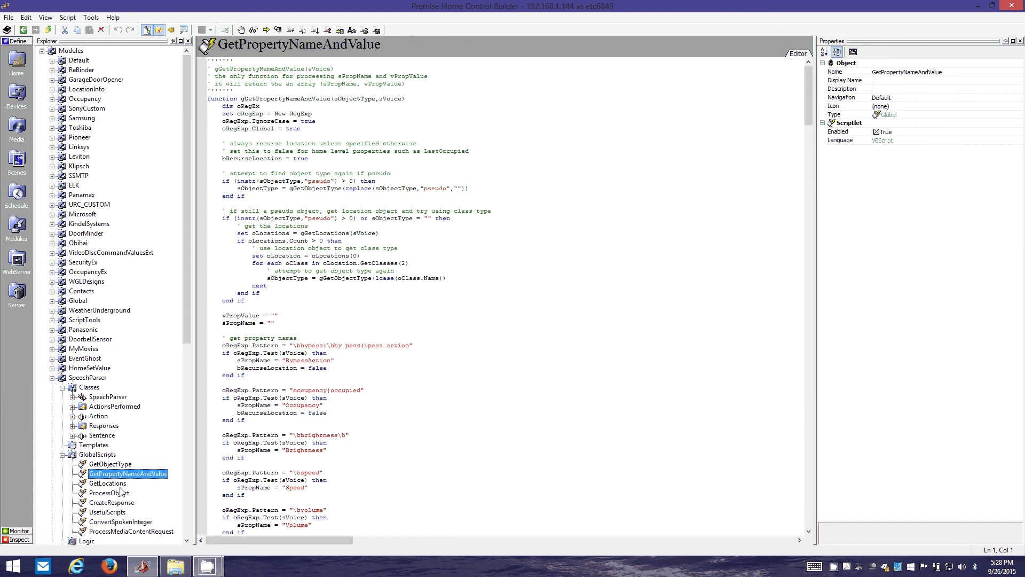
left_click(109, 483)
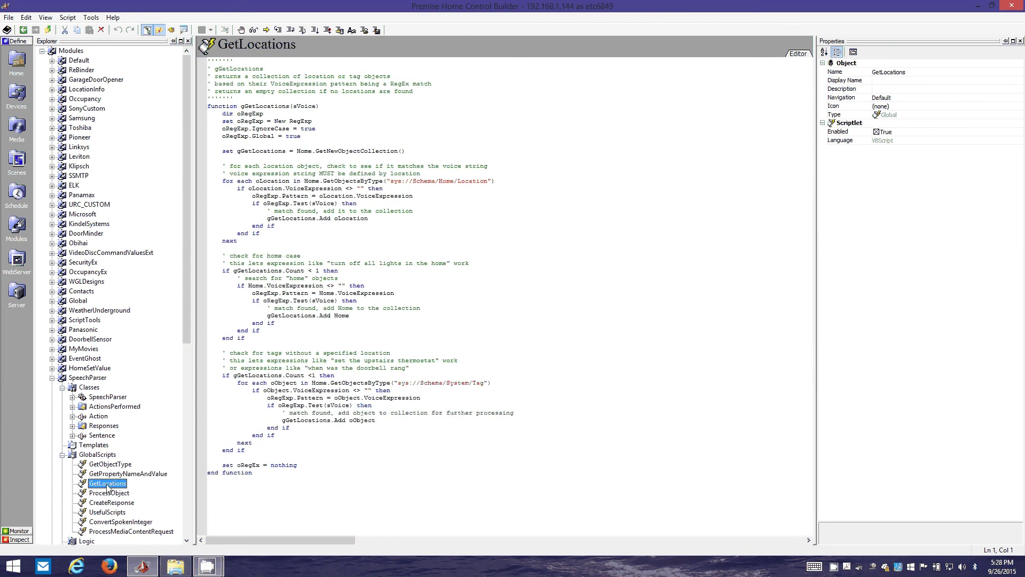
left_click(108, 493)
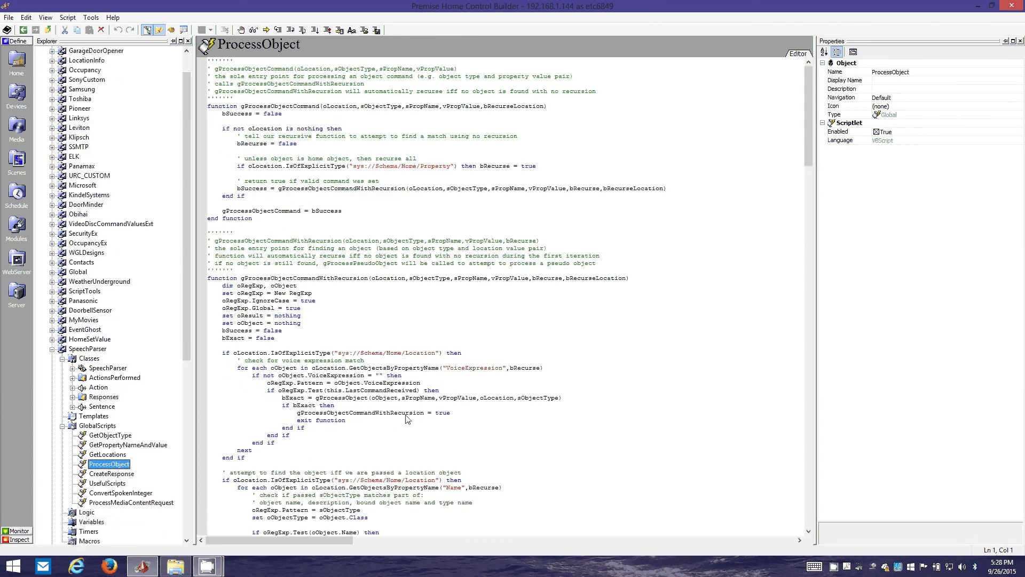
left_click(114, 387)
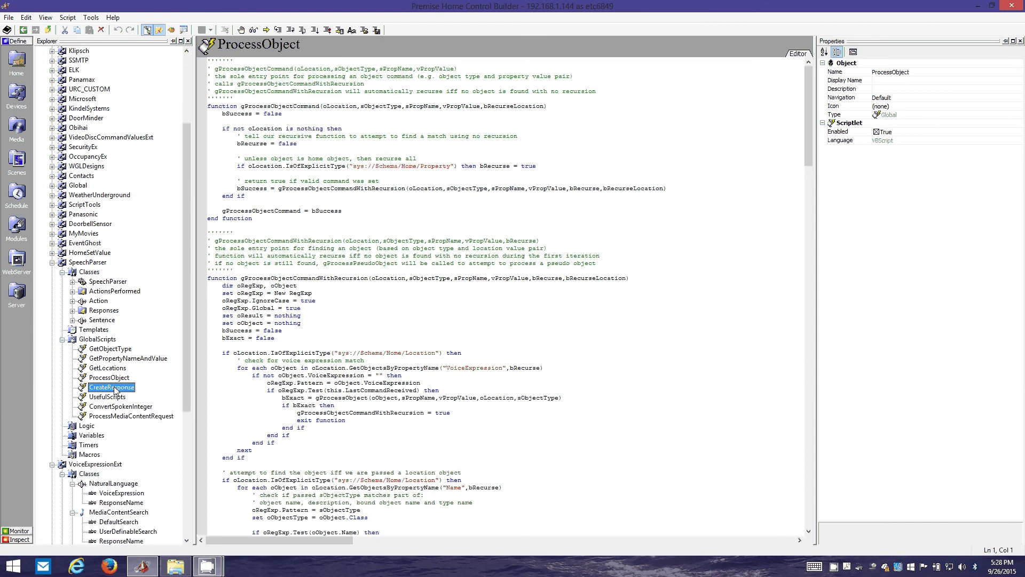
left_click(513, 218)
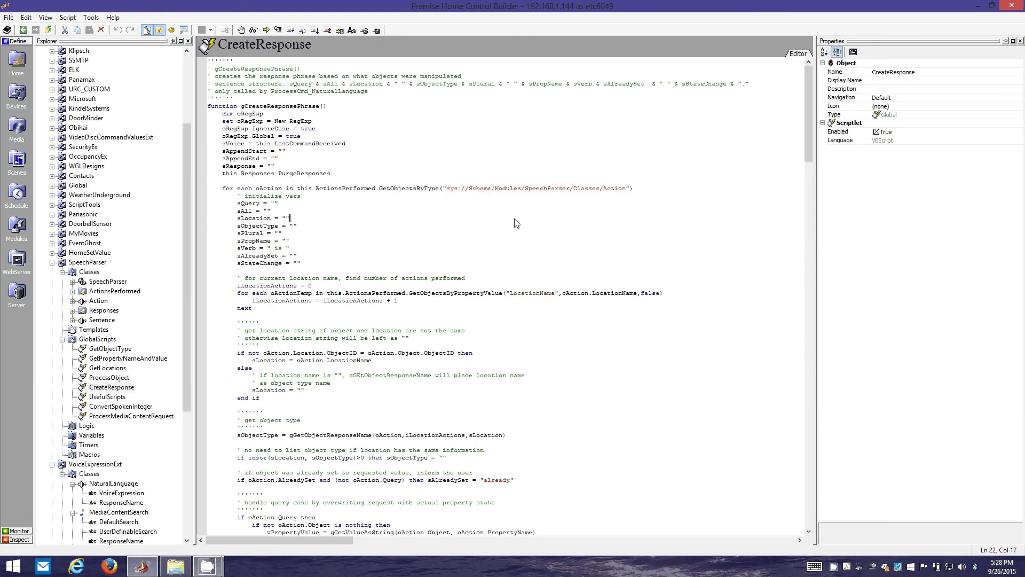
scroll(497, 240, "down", 5)
scroll(492, 250, "up", 5)
Step: Review the ActionsPerformed members, the OnChangeProcessTestCommand script and the SpeechParser class members
left_click(98, 339)
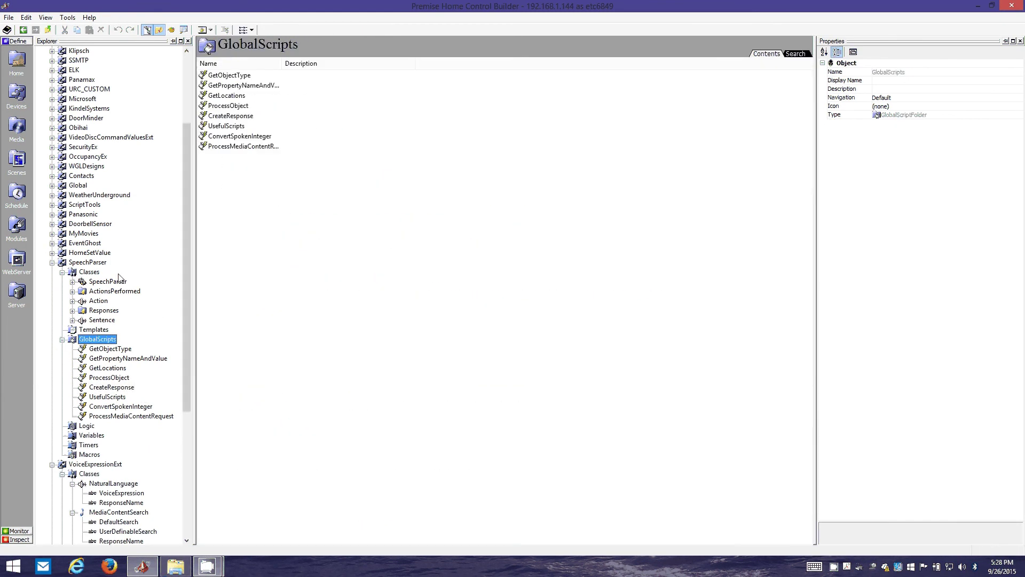
left_click(97, 406)
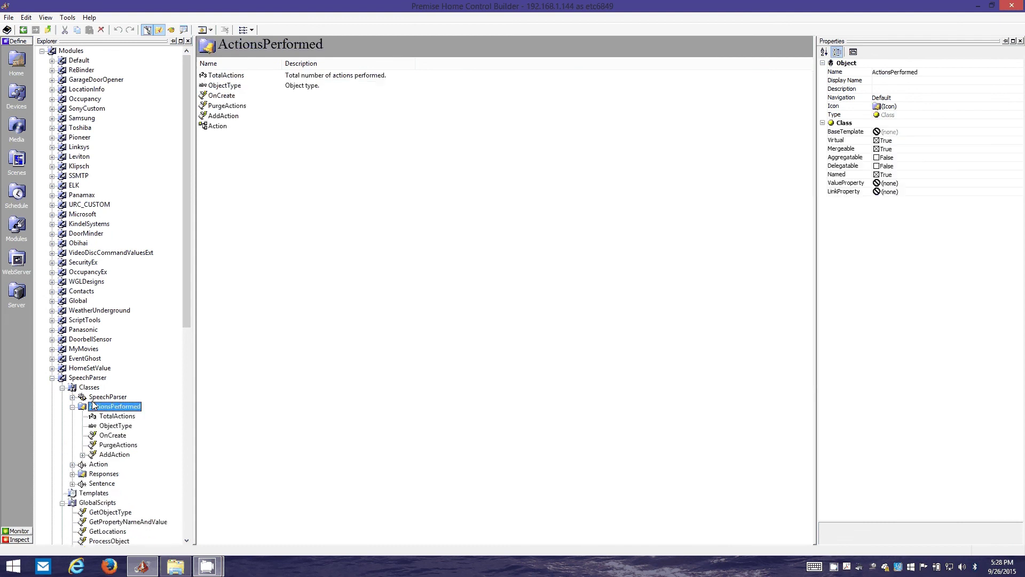
left_click(122, 378)
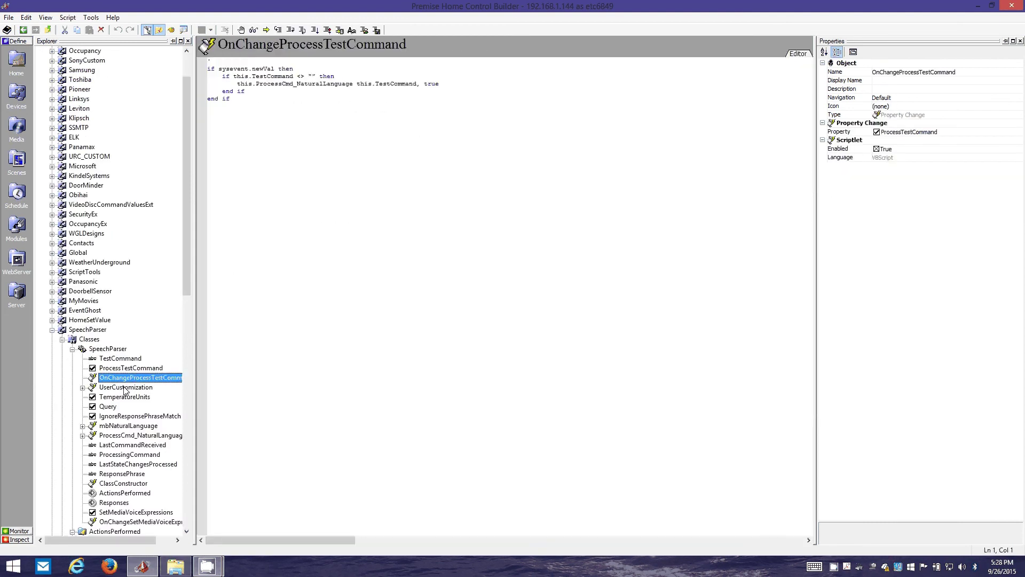
left_click(106, 349)
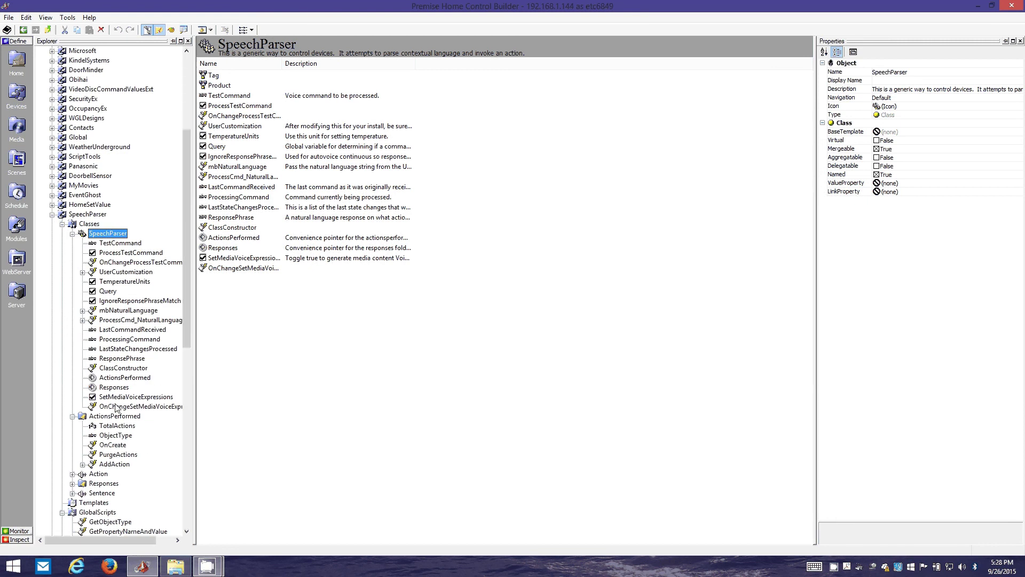
Step: Show the SpeechParser Classes folder and module overview, then return to the devices view
scroll(107, 320, "up", 6)
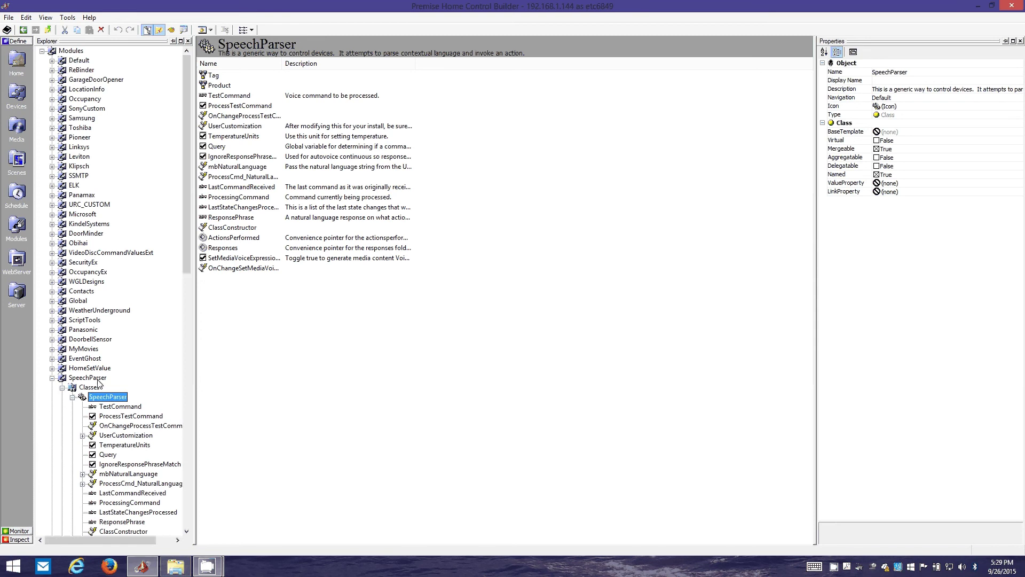
left_click(97, 386)
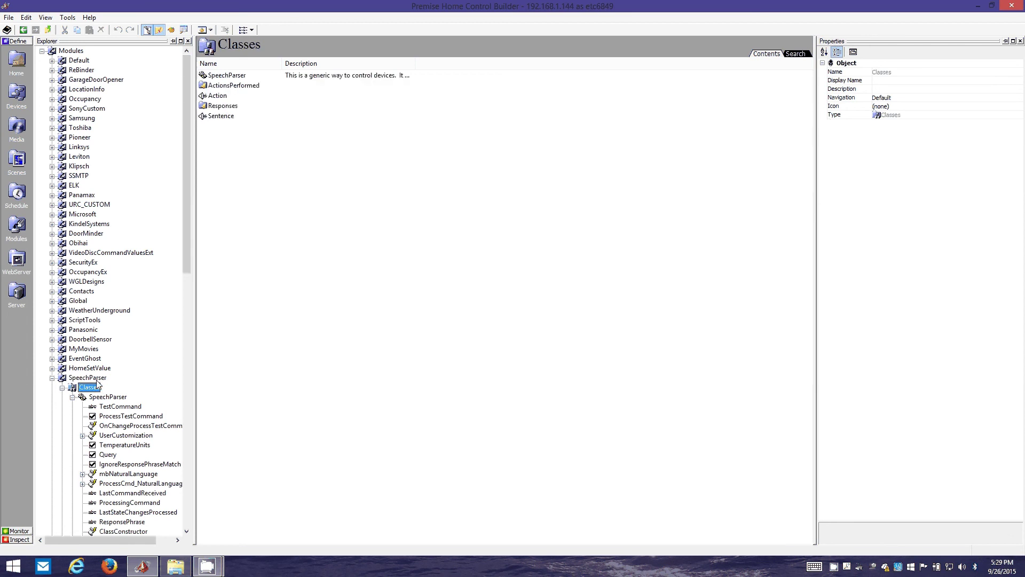
left_click(95, 378)
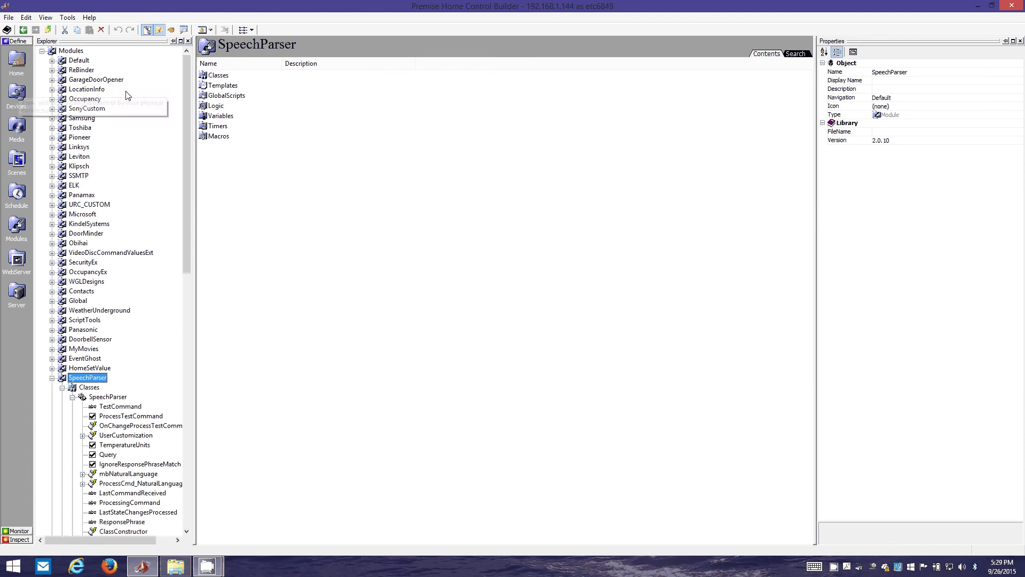
left_click(19, 94)
Step: Inspect the Living room's media zone and the Light, Light2 and motion detector connections
left_click(17, 65)
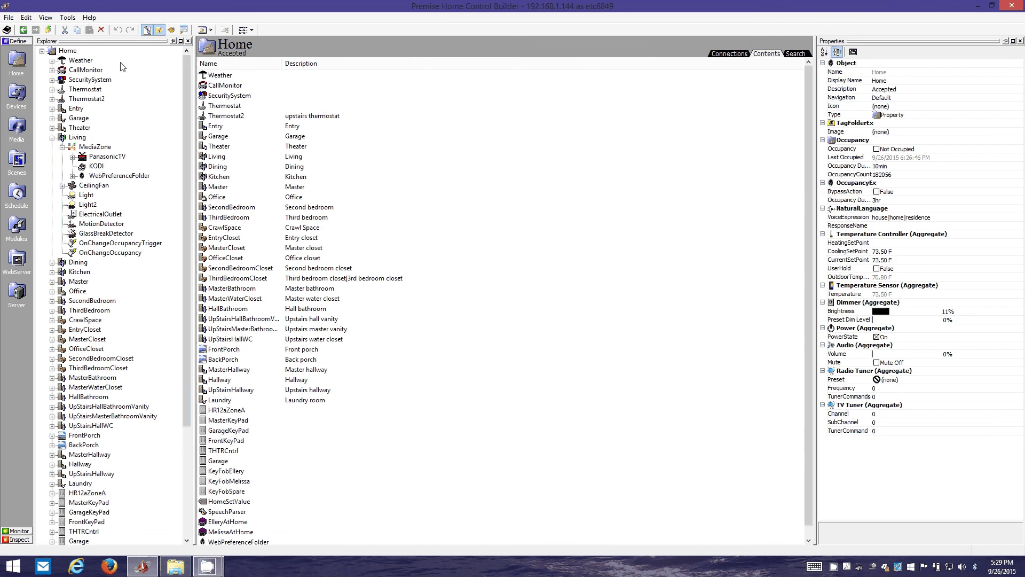
left_click(82, 139)
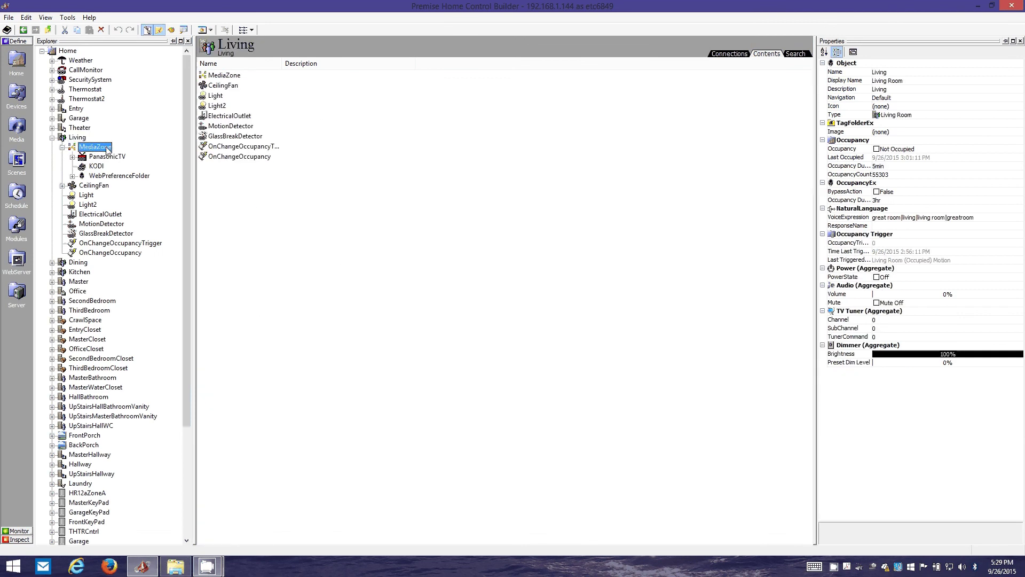
left_click(96, 147)
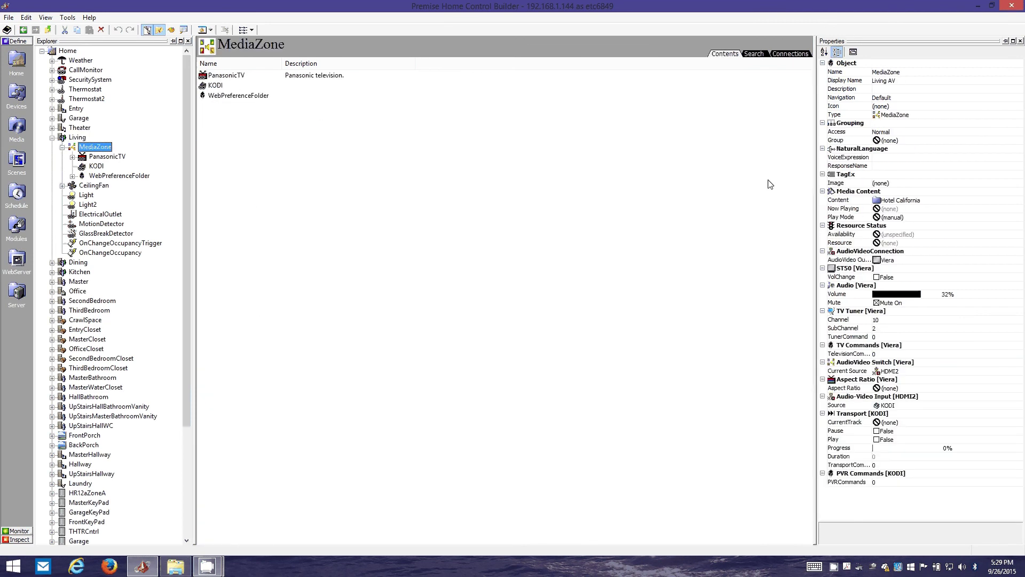
left_click(82, 196)
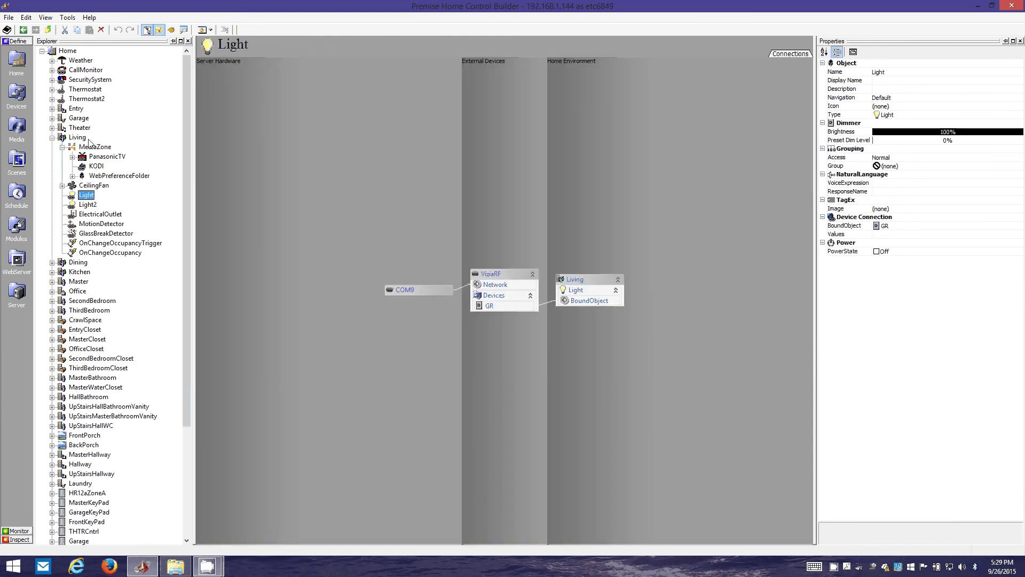
left_click(88, 206)
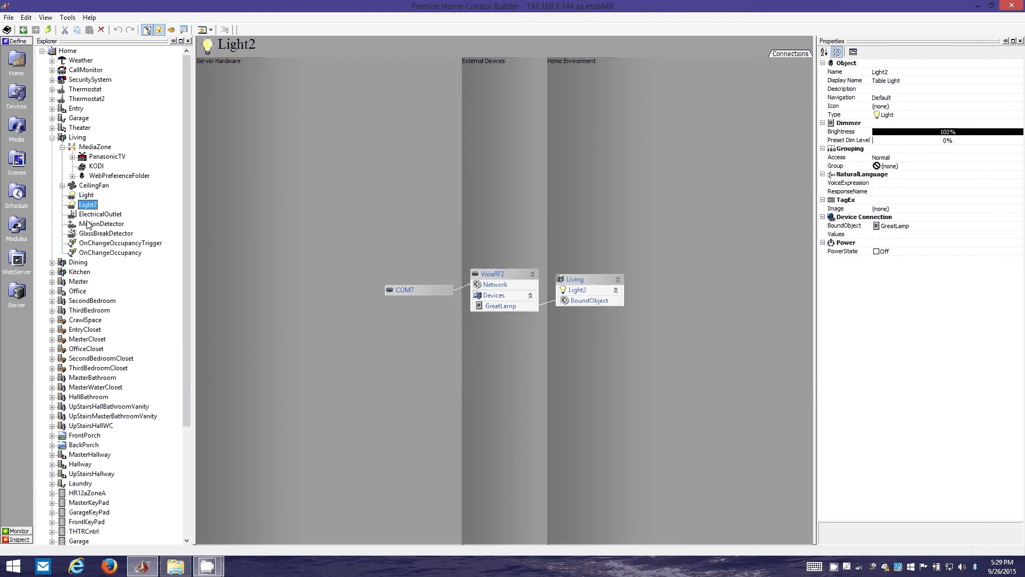
left_click(89, 225)
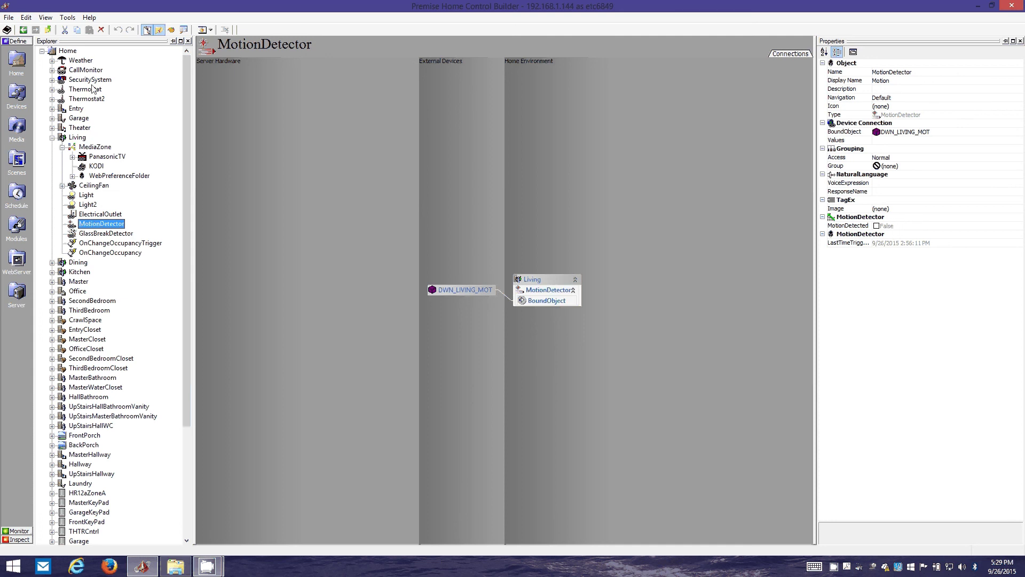
Step: Expand the SecuritySystem sensor list, look through it, and collapse it again
left_click(53, 79)
scroll(106, 172, "down", 2)
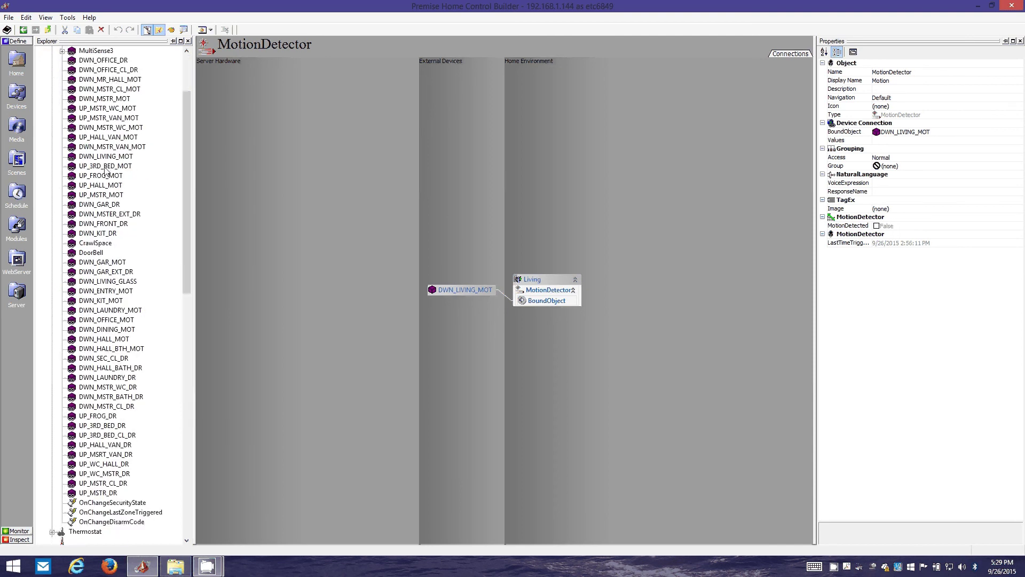
scroll(106, 172, "down", 2)
scroll(40, 80, "up", 8)
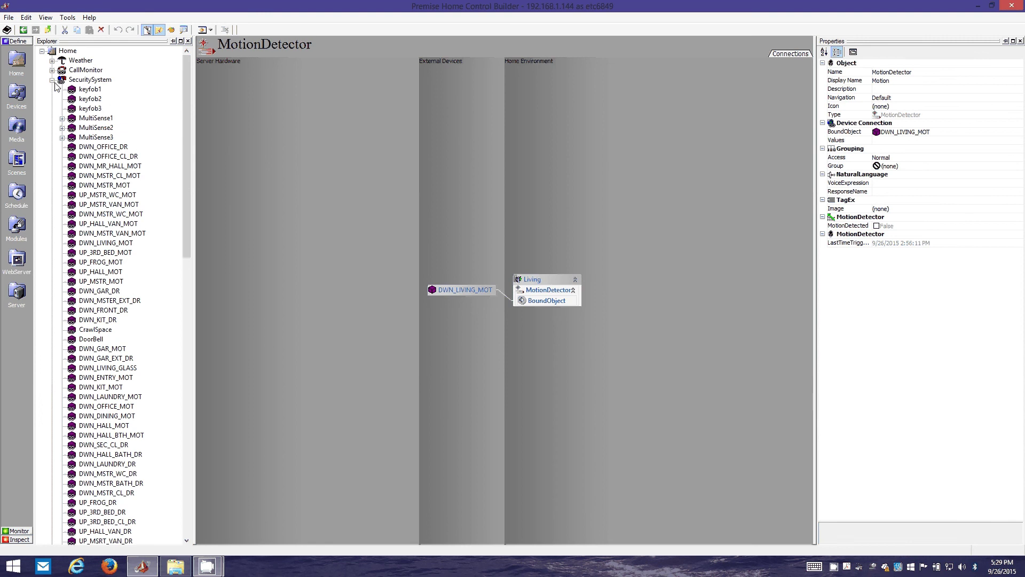
left_click(53, 80)
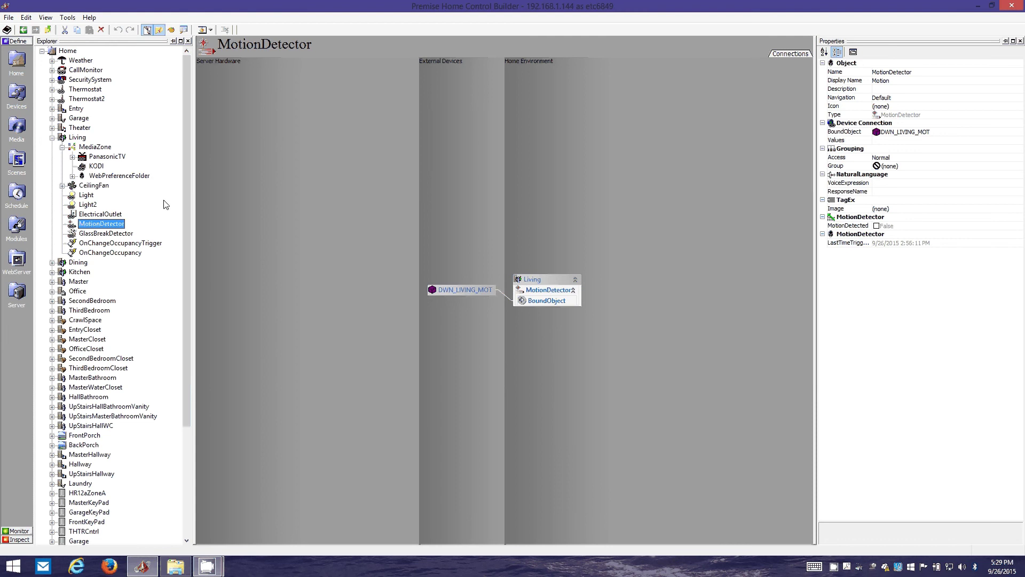
Step: Show the whole Living room connections diagram, then the CeilingFan's connections and scripts
left_click(78, 137)
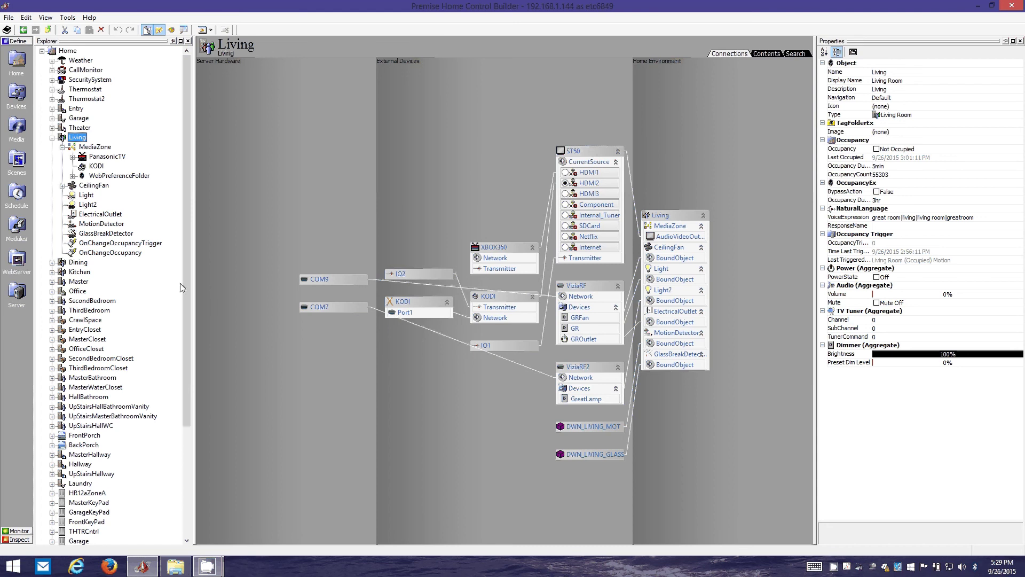
left_click_drag(184, 279, 184, 309)
left_click(98, 149)
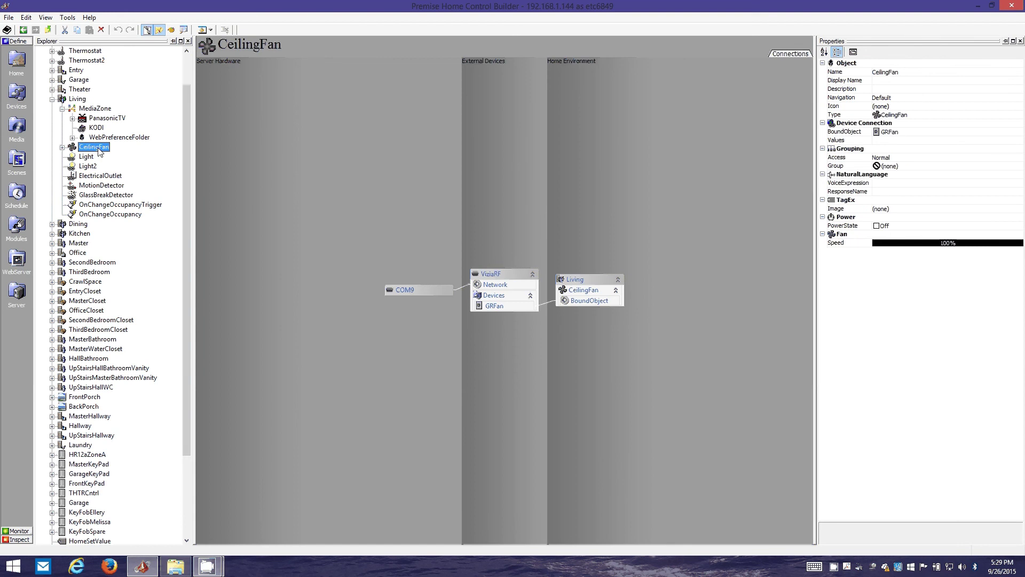
left_click(62, 147)
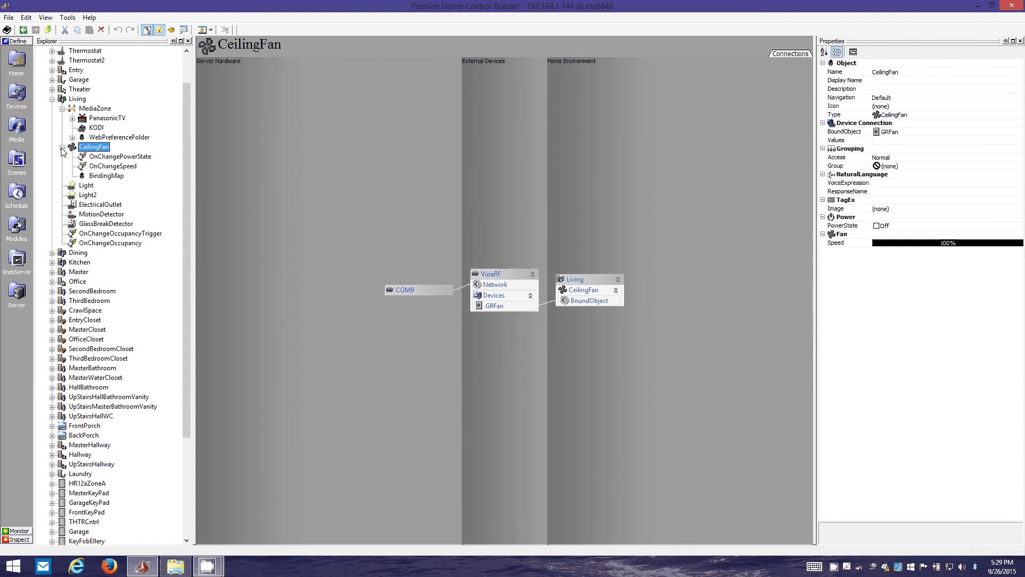
Step: Follow the CeilingFan's BoundObject to the GRFan device and select it in the tree
double_click(891, 136)
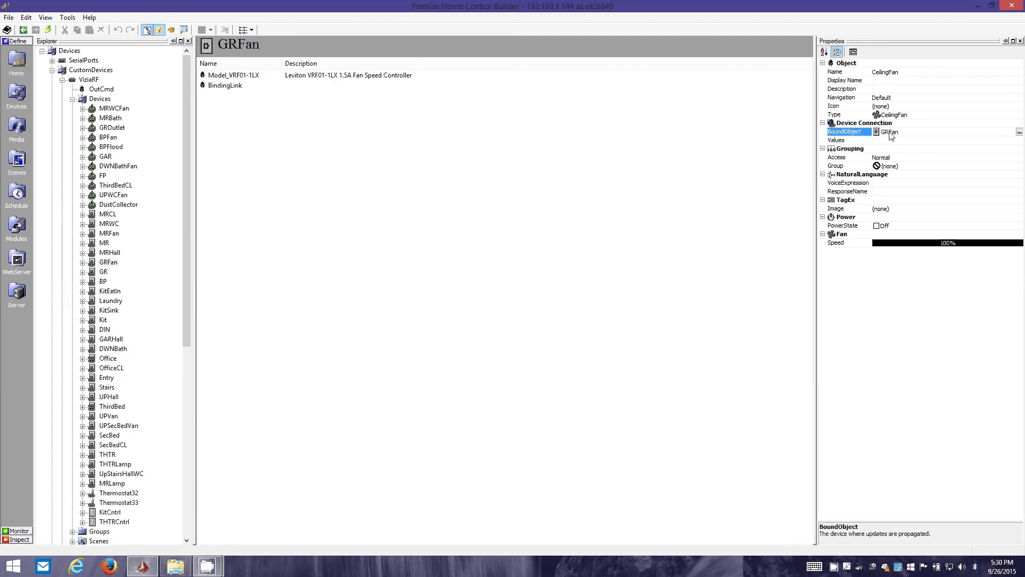
left_click(105, 263)
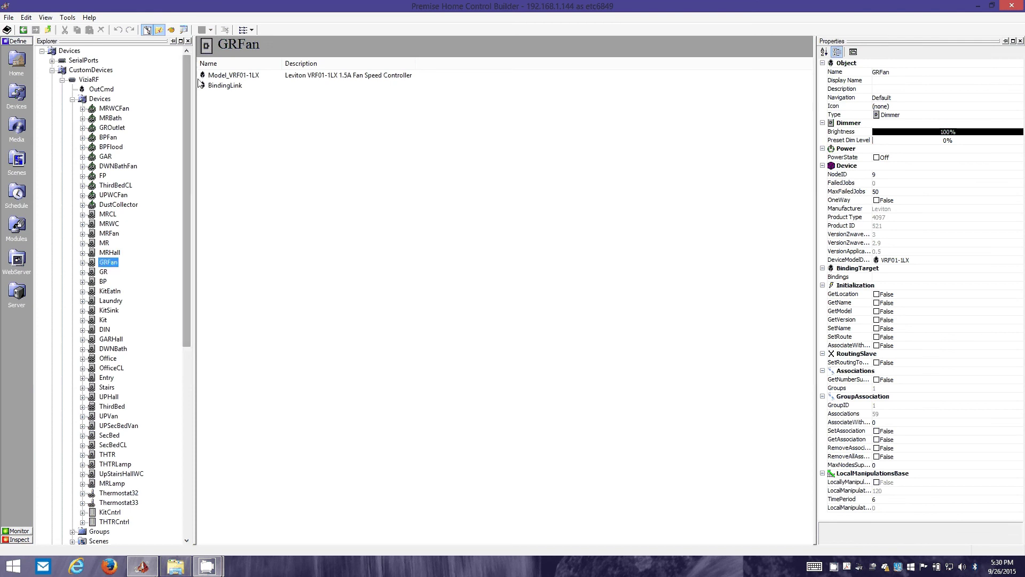
left_click_drag(194, 84, 179, 85)
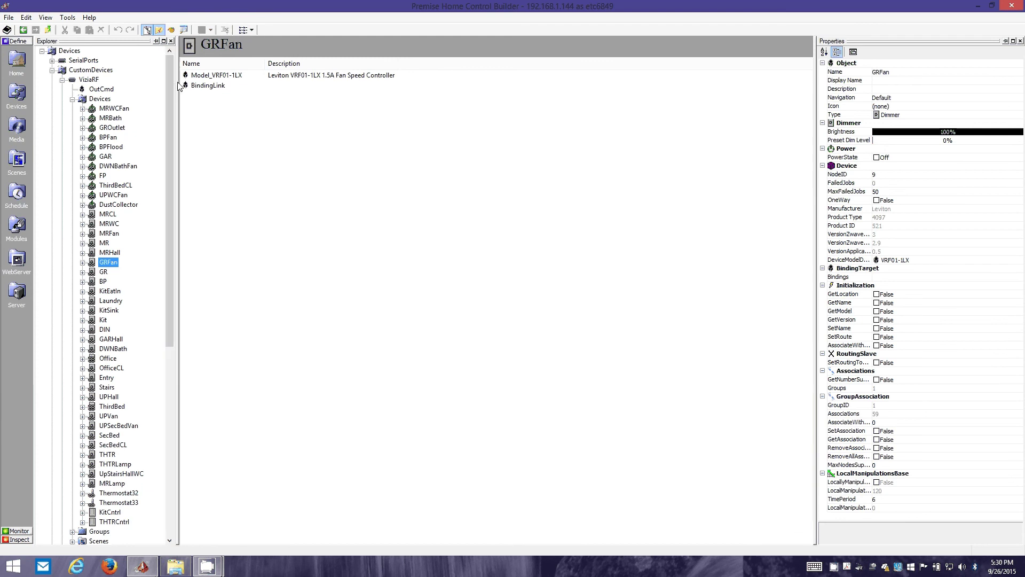
Step: Review the ViziaRF interface settings and its list of devices
left_click(88, 80)
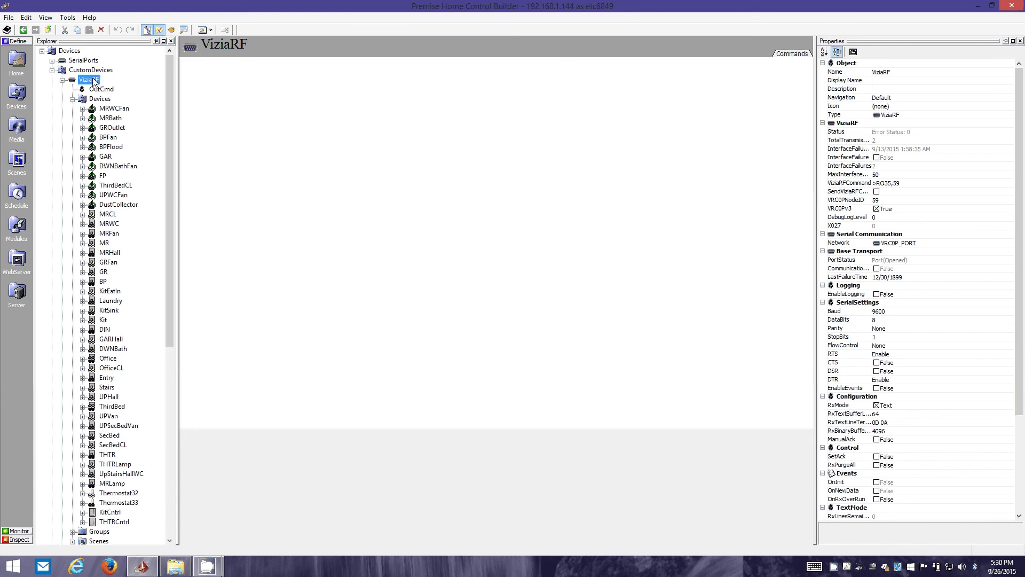
scroll(138, 270, "down", 1)
scroll(138, 267, "up", 1)
left_click(100, 100)
left_click(89, 79)
scroll(1020, 202, "down", 5)
left_click(99, 100)
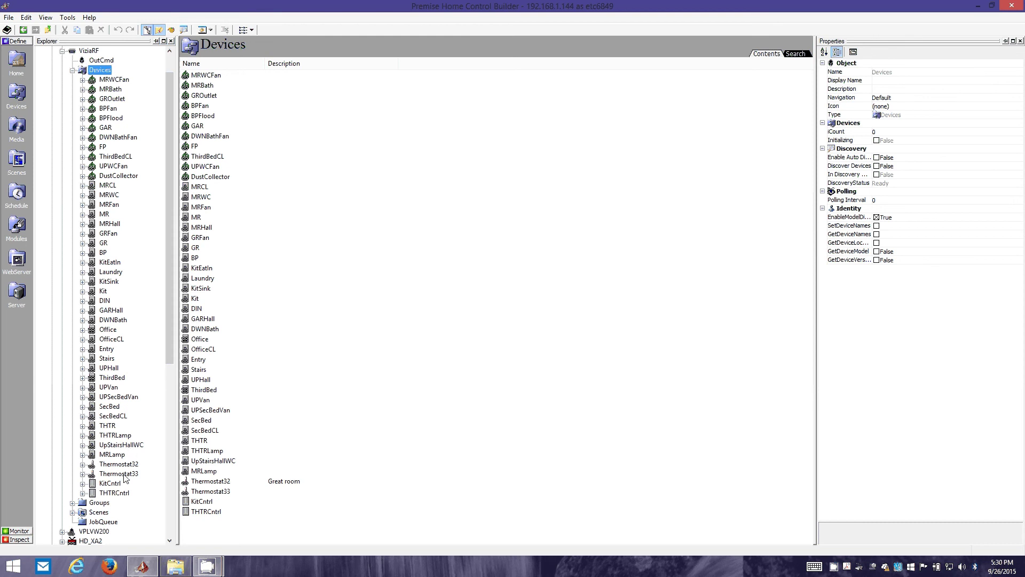
scroll(136, 483, "up", 1)
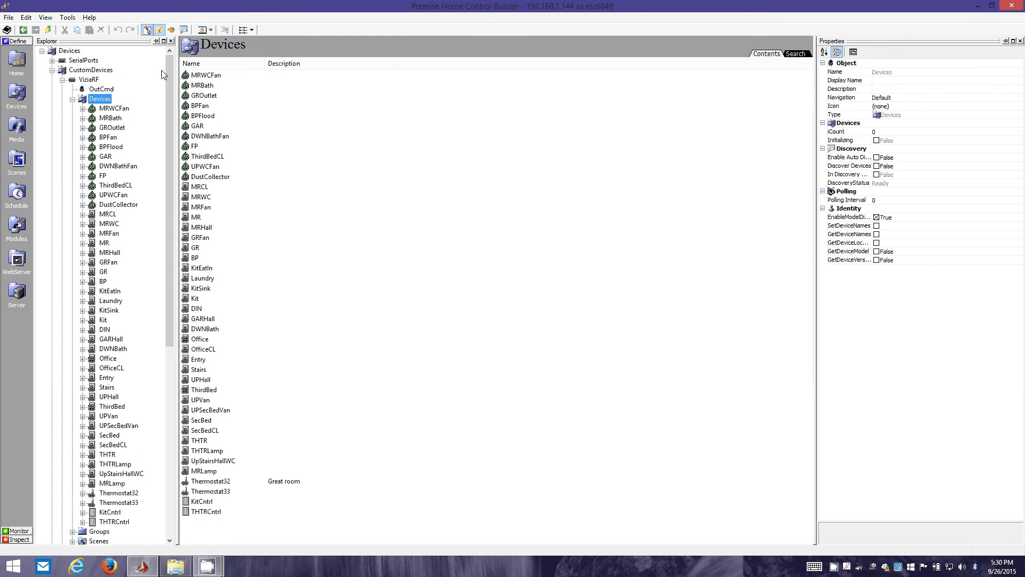
left_click(96, 81)
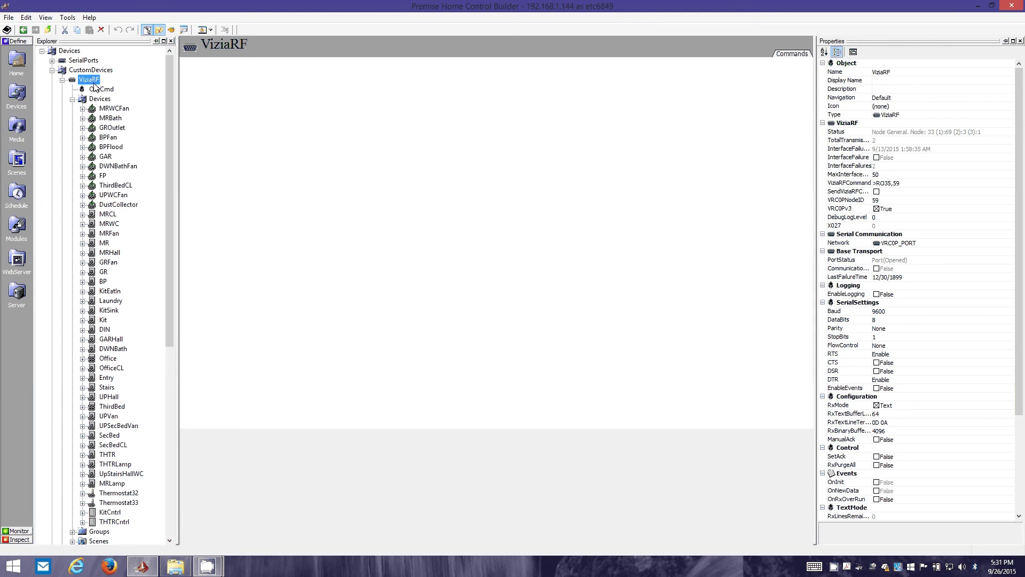
Step: Collapse the ViziaRF Devices and ViziaRF branches and show the Modules folder
double_click(93, 101)
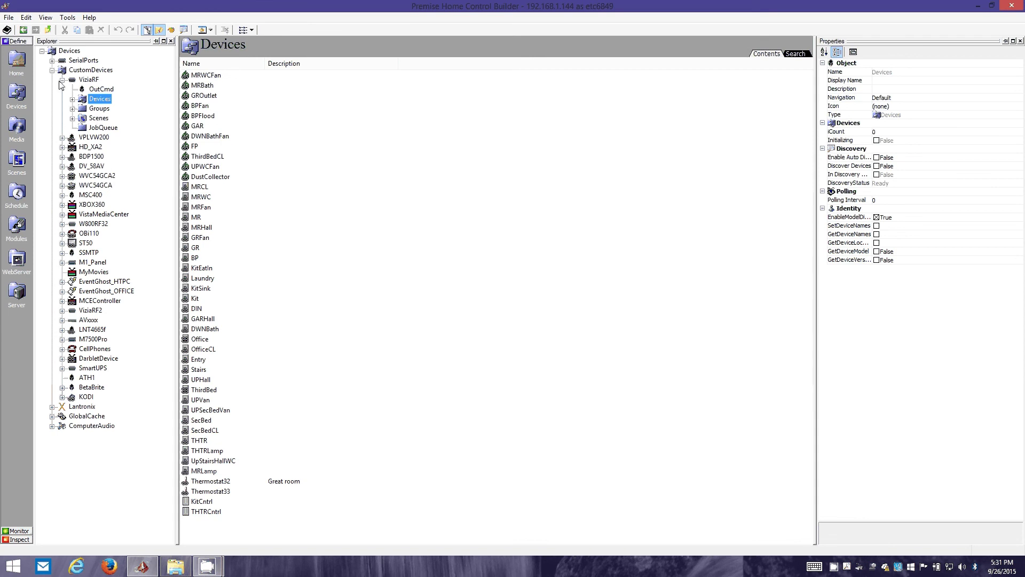
double_click(89, 80)
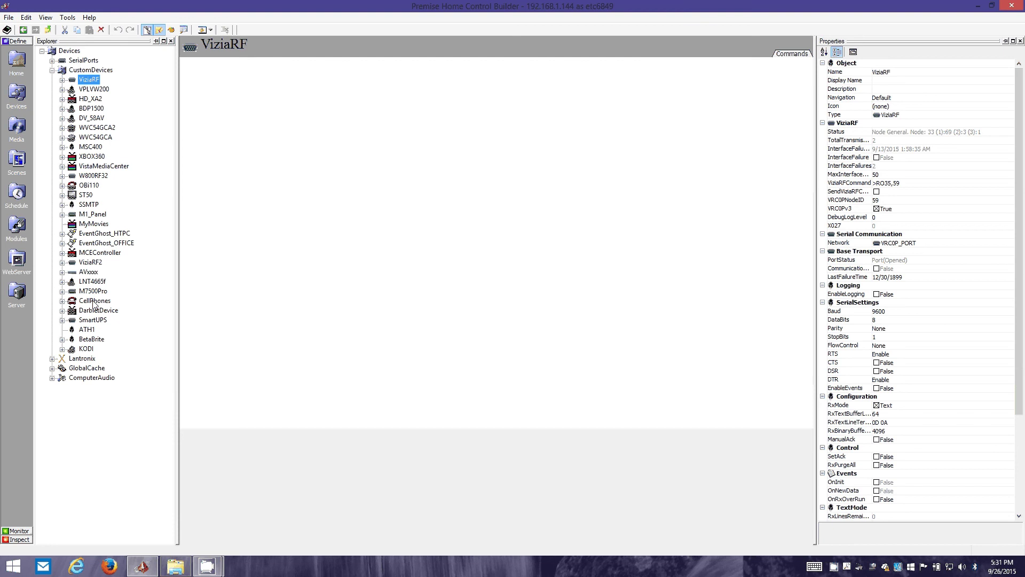
left_click(17, 227)
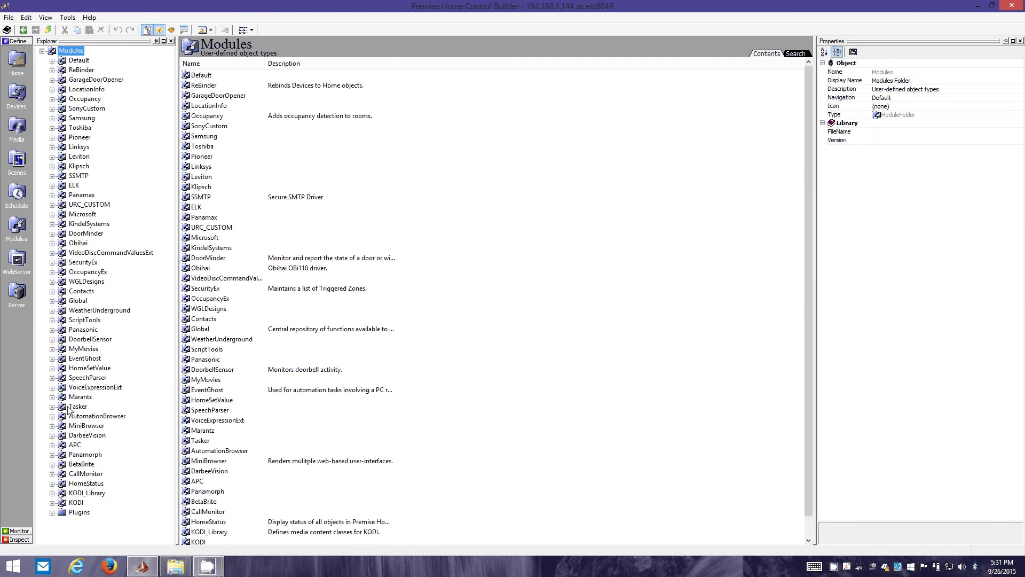
Step: Expand the Tasker module's Classes, including the CellPhones and Tower class members
double_click(70, 408)
double_click(89, 416)
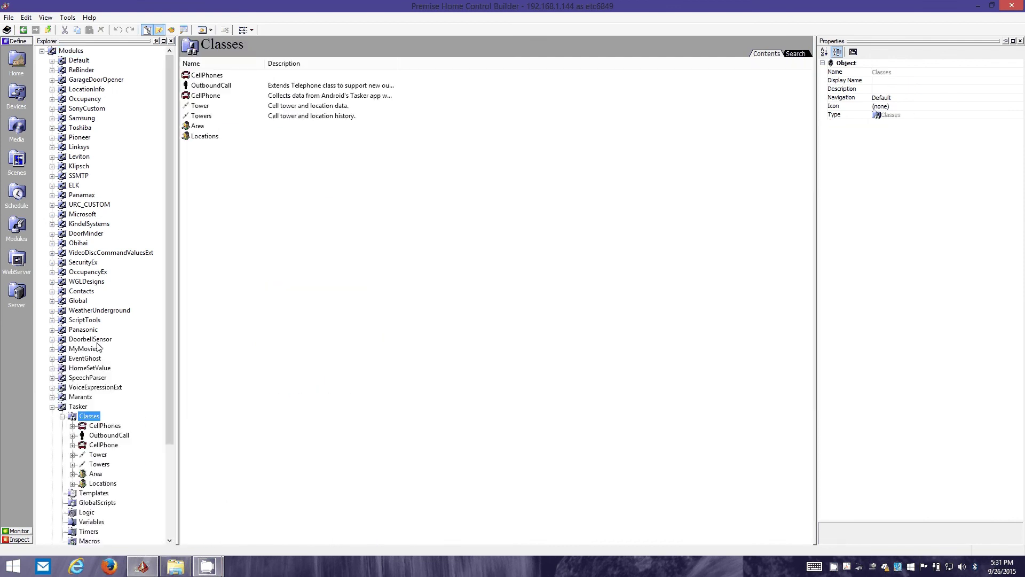
scroll(96, 328, "down", 4)
double_click(106, 310)
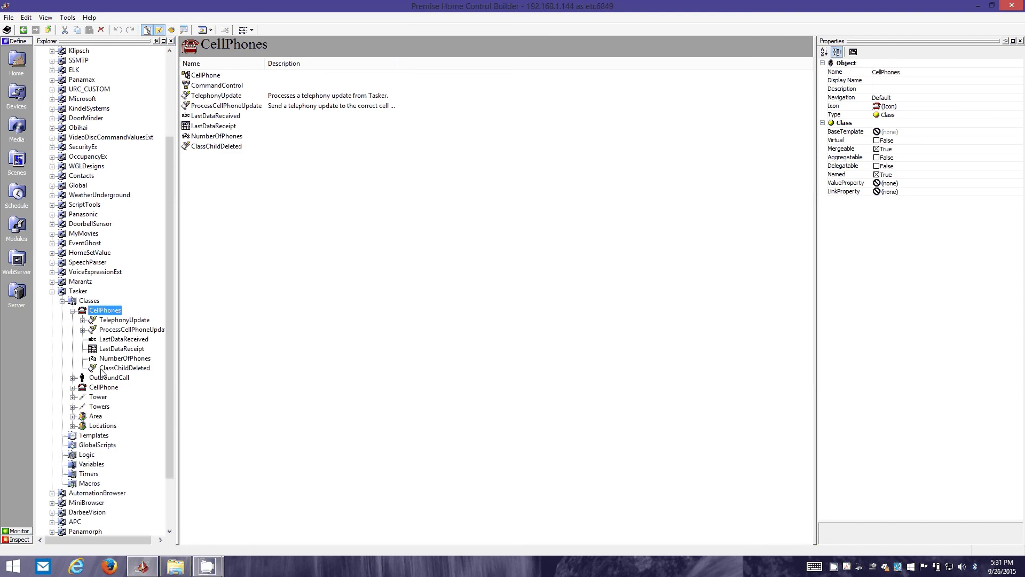
double_click(98, 397)
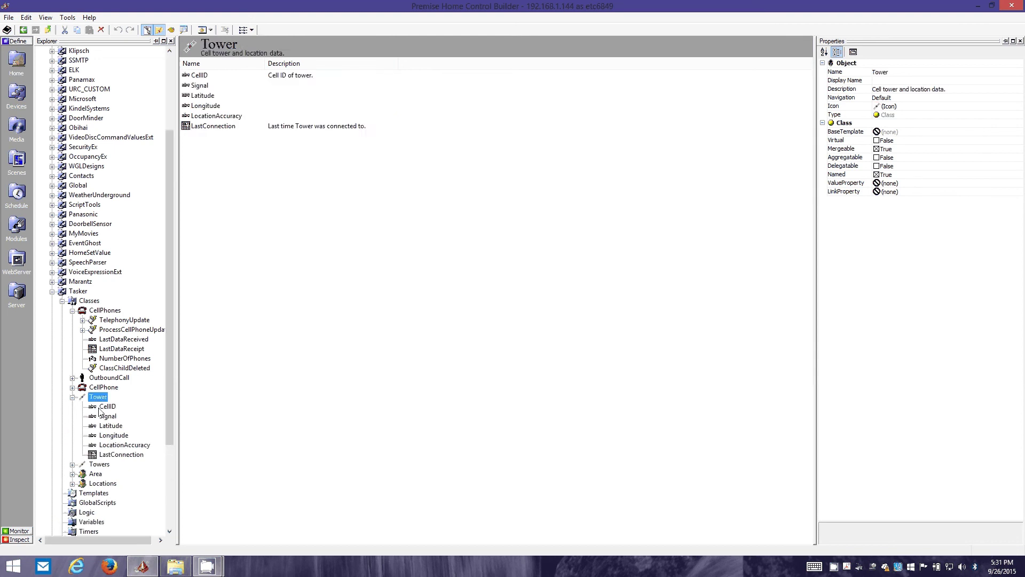
Step: Inspect the CellPhone class's Temperature, Pressure and Humidity properties, then return to Devices
left_click(102, 388)
double_click(102, 388)
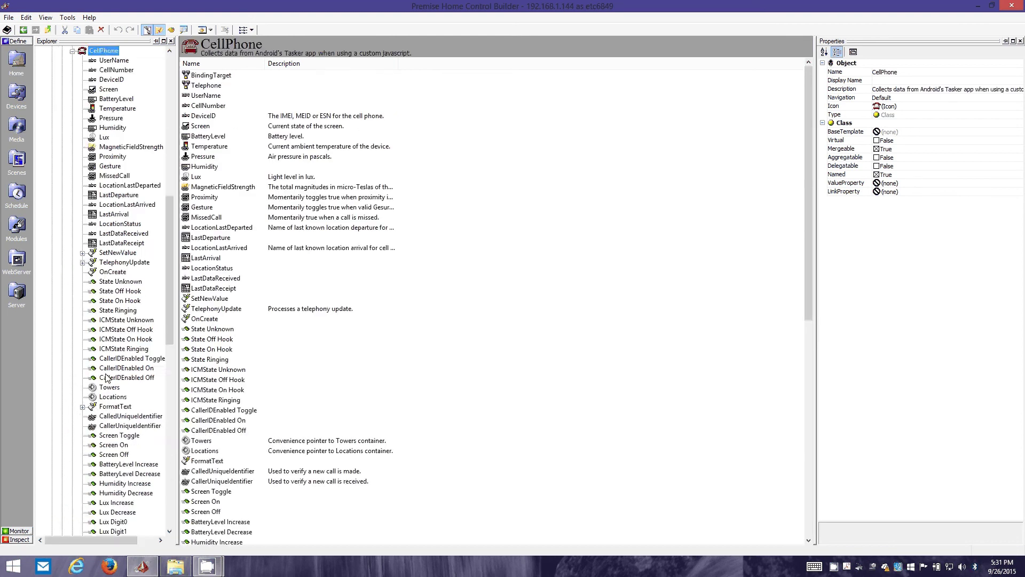
scroll(122, 262, "up", 3)
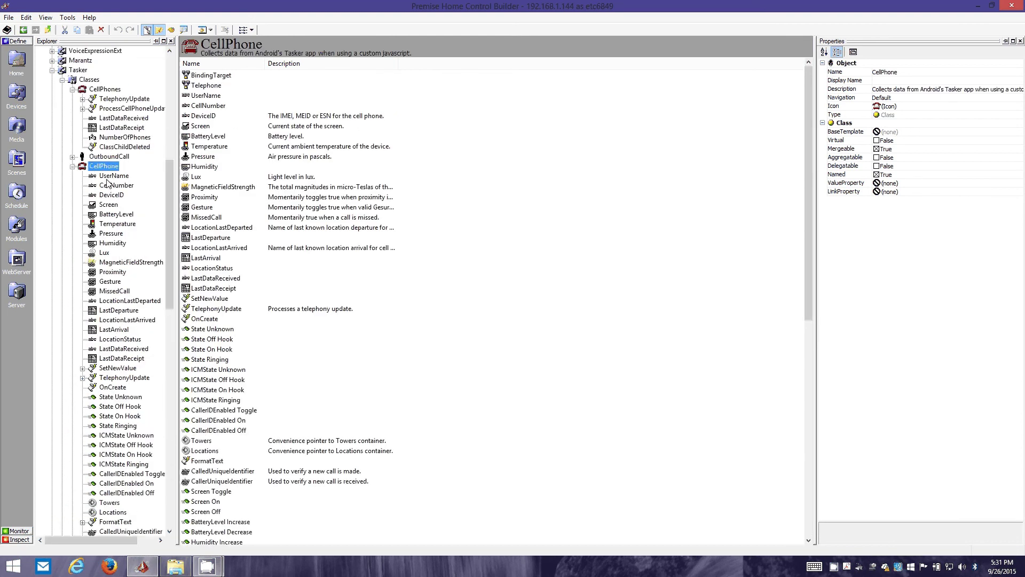
scroll(108, 184, "down", 1)
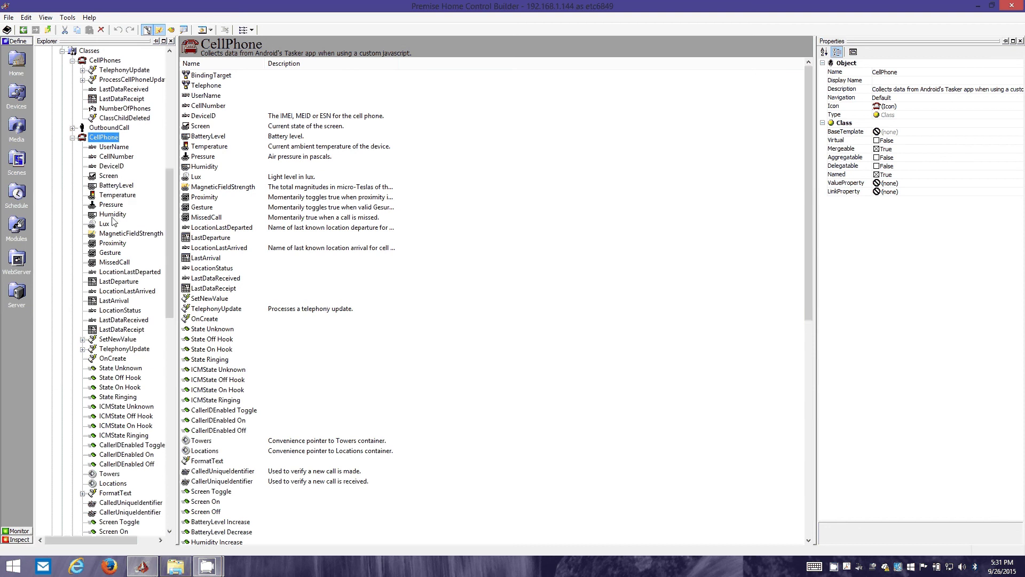
left_click(112, 196)
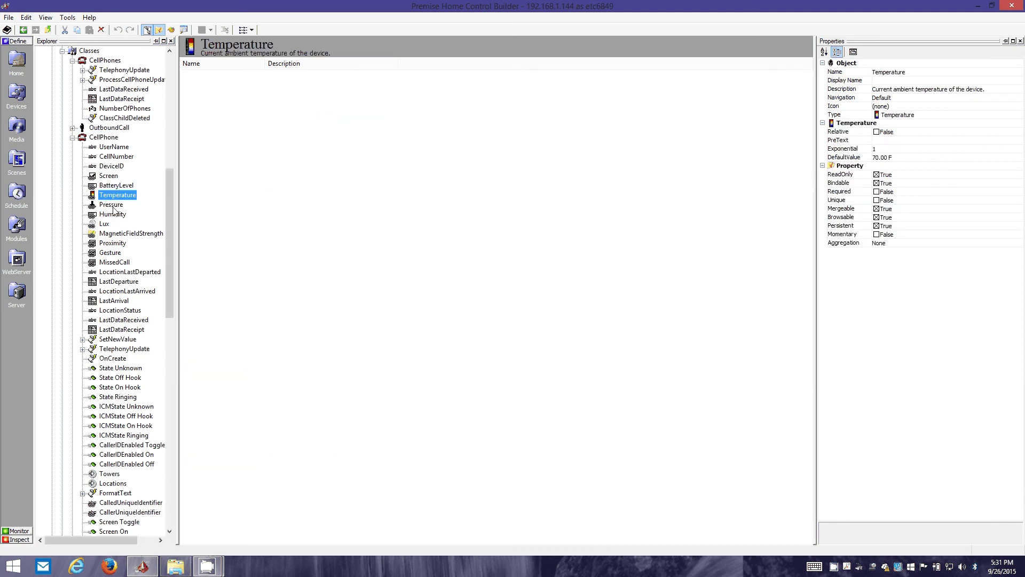
key("Down")
left_click(114, 215)
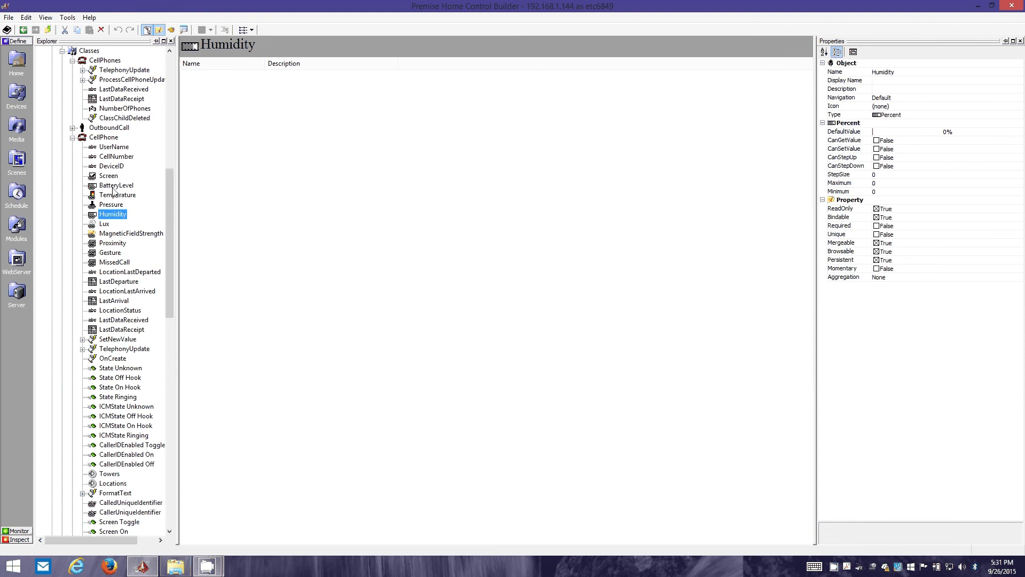
left_click(16, 95)
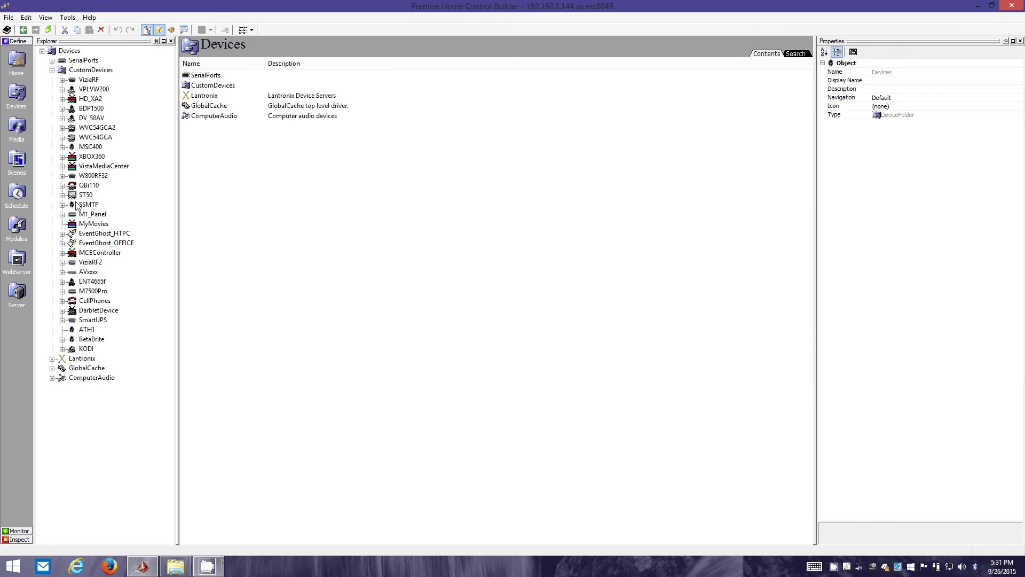
Step: Open the Master bedroom MediaZone and show its Receiver's connection wiring
double_click(89, 272)
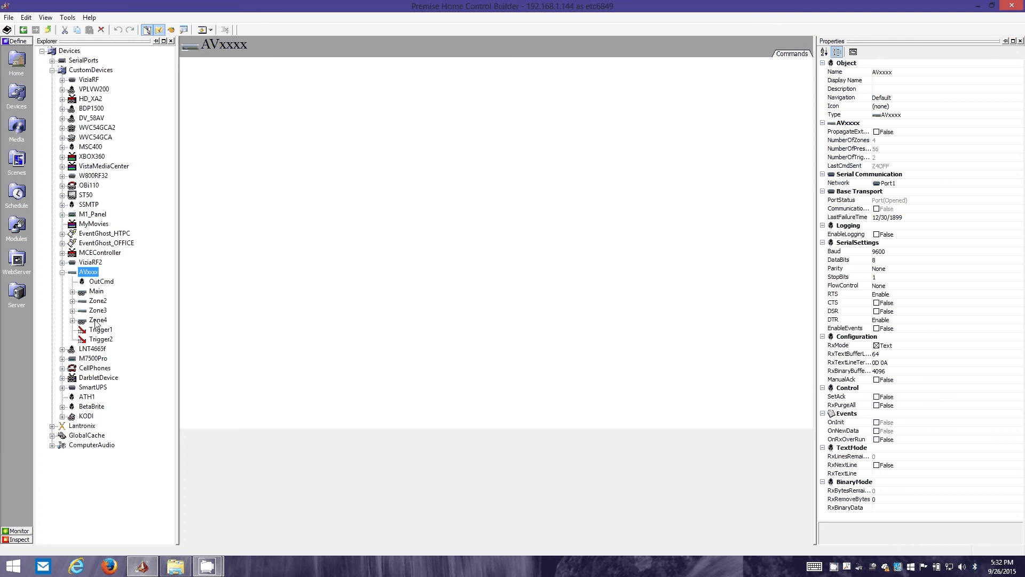
left_click(16, 61)
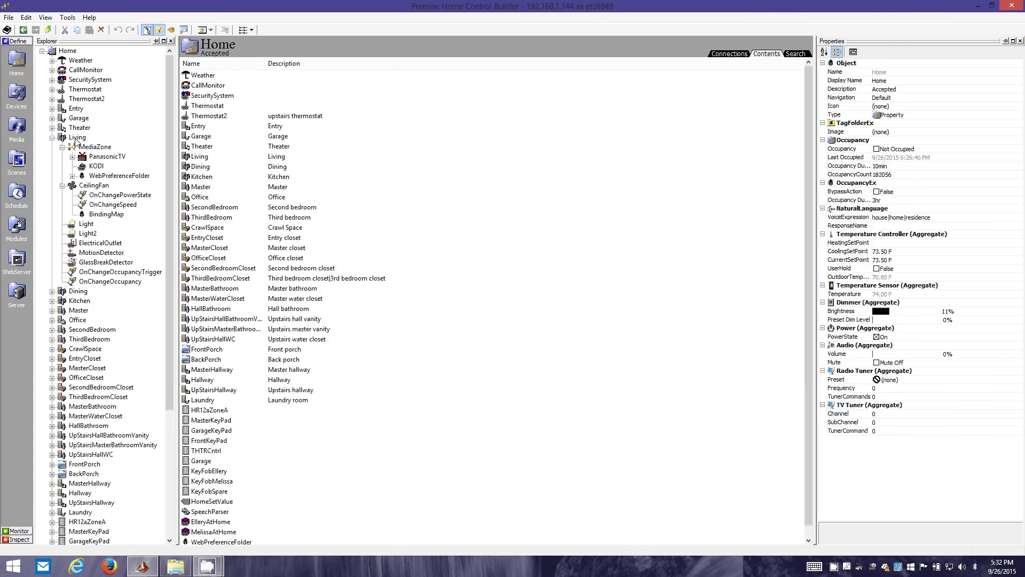
double_click(75, 312)
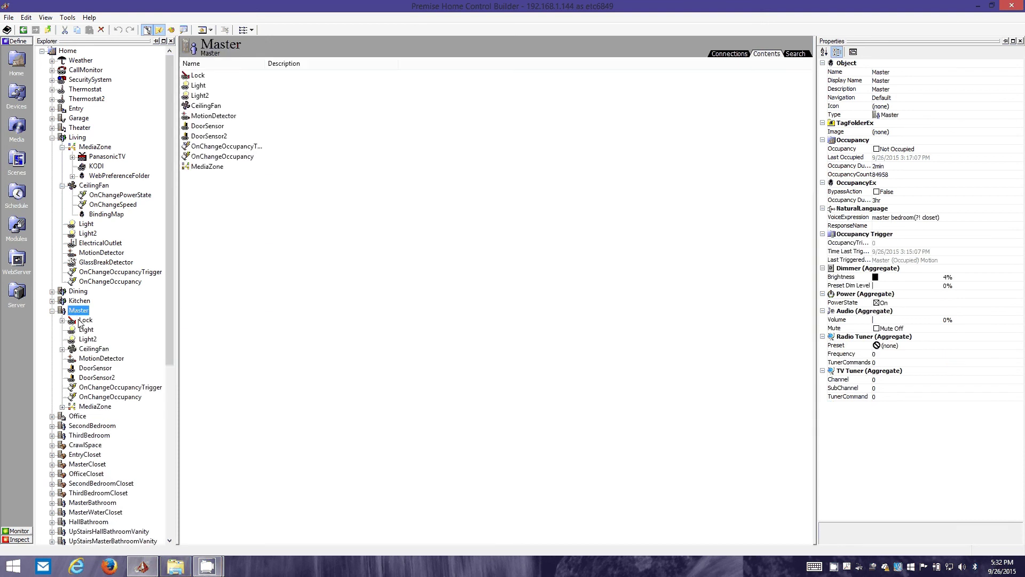
double_click(94, 406)
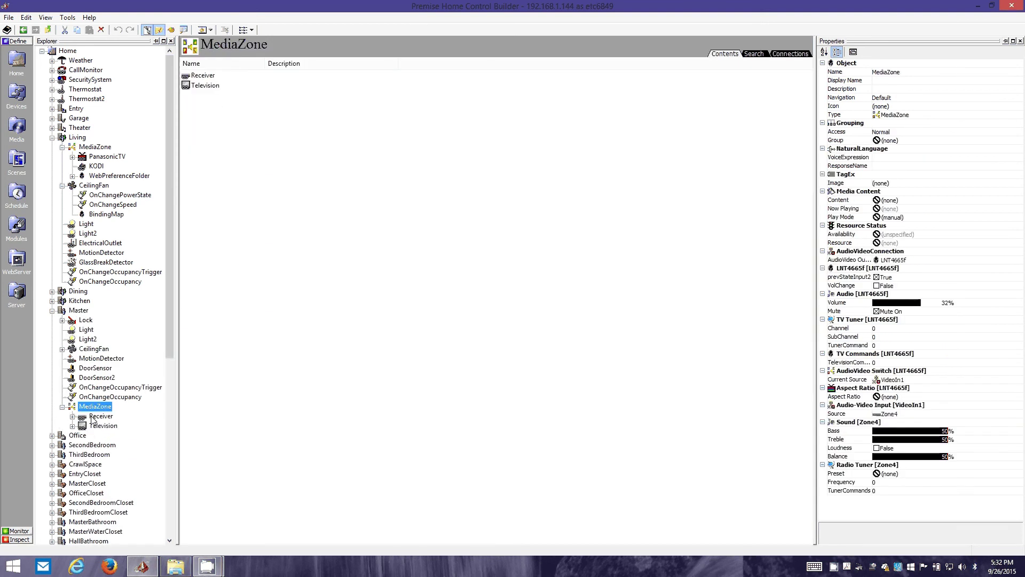
left_click(100, 418)
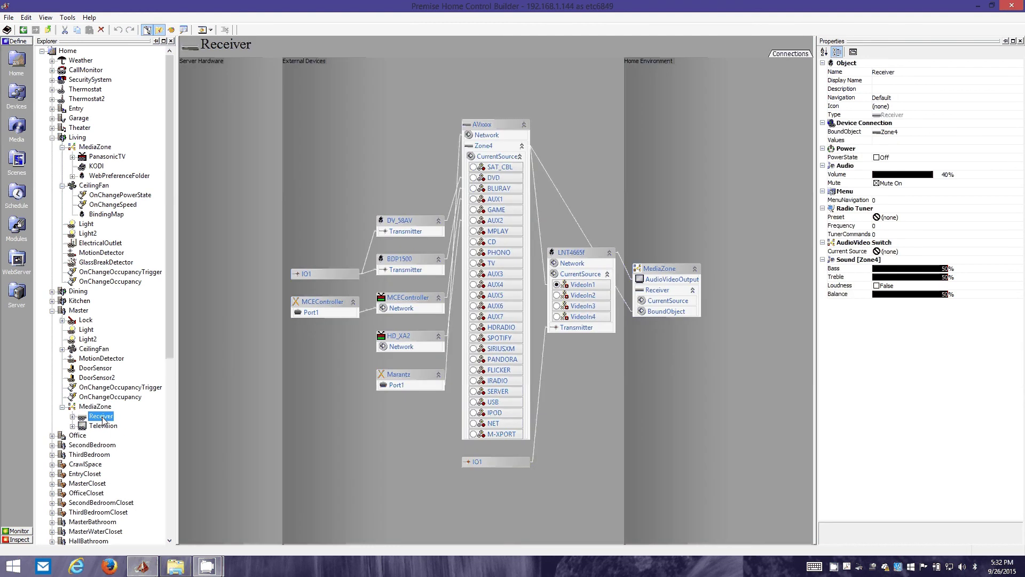
Step: Follow the receiver's Zone4 to the AVxxxx device and view its Main zone
left_click(890, 133)
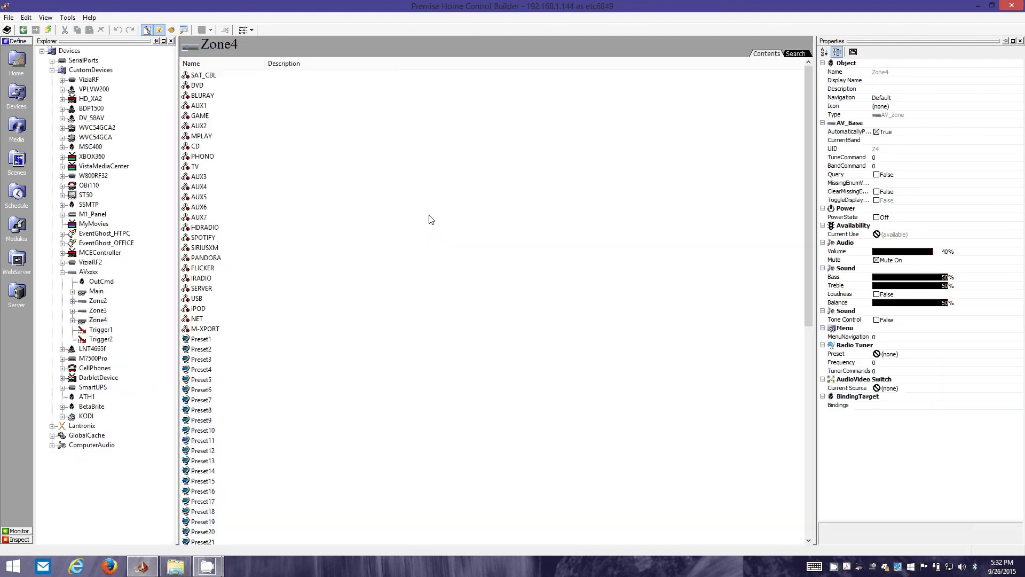
left_click(97, 320)
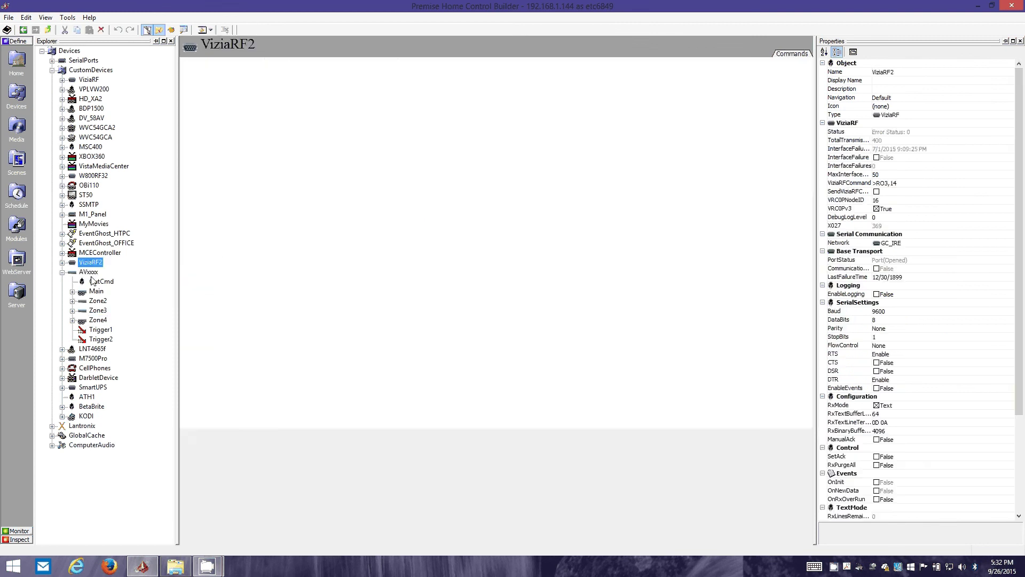
left_click(89, 273)
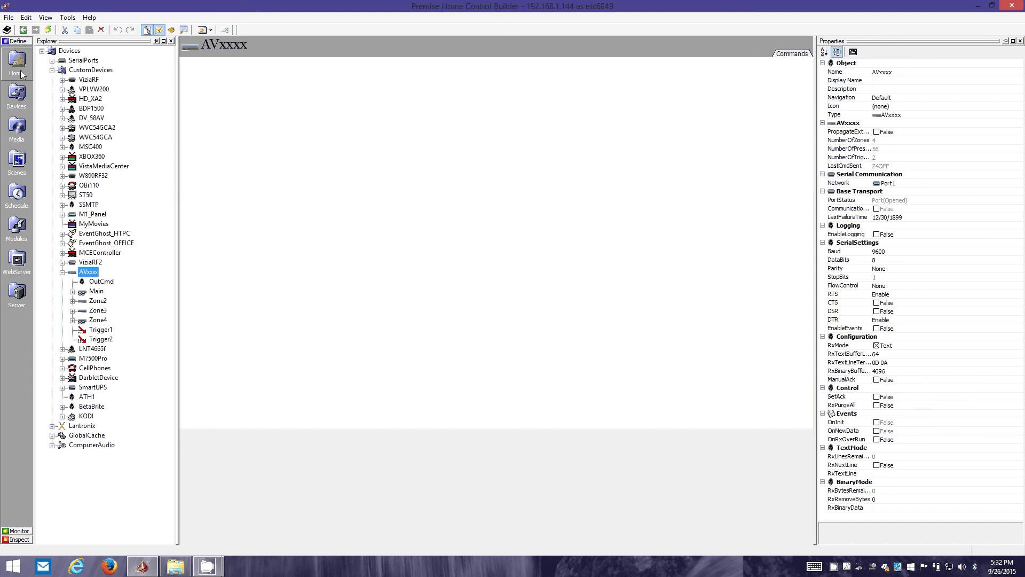
left_click(95, 292)
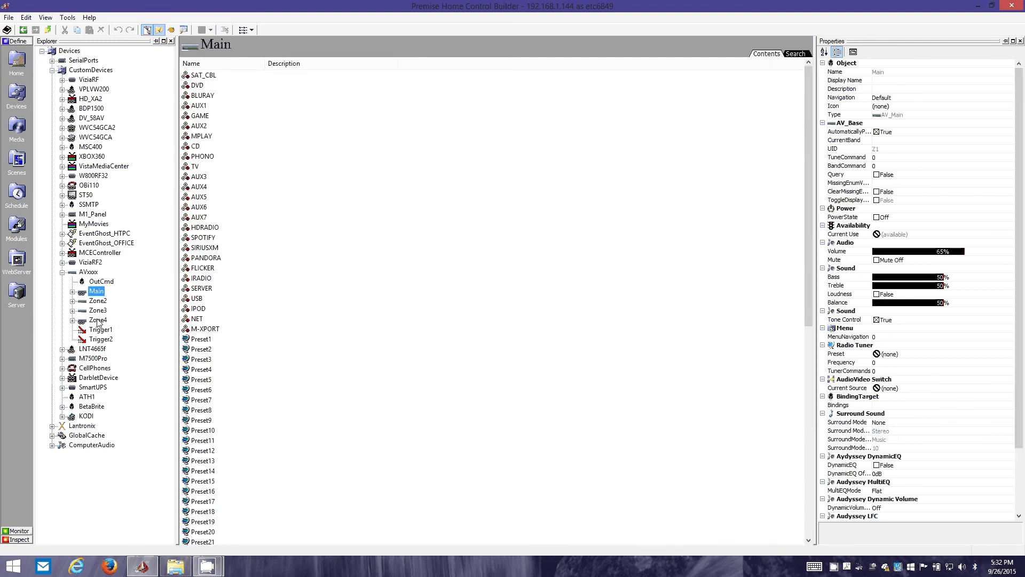
double_click(87, 273)
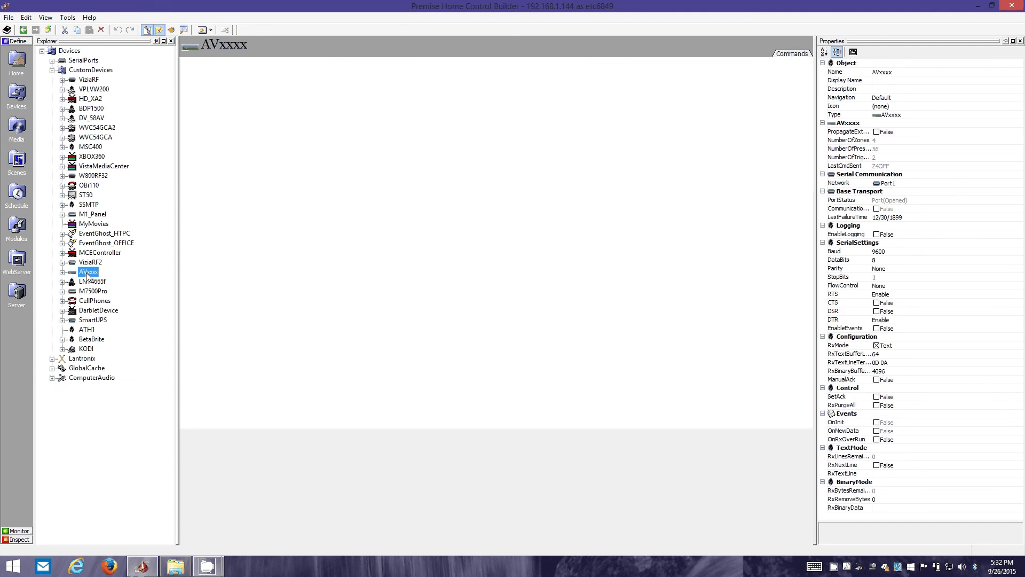
double_click(88, 273)
Step: Select the Master MediaZone in the Home tree, then open the SpeechParser object
left_click(17, 63)
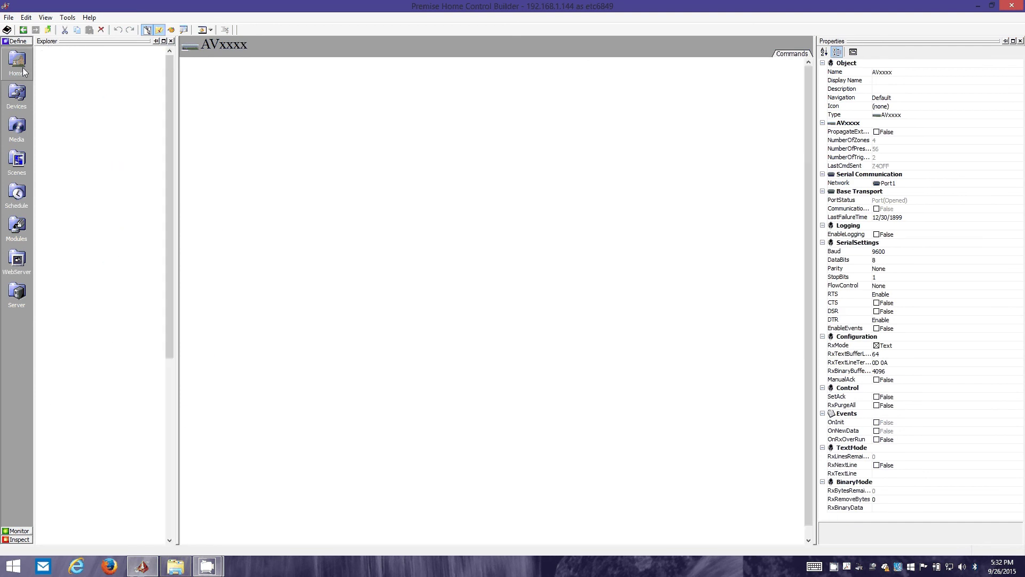
left_click_drag(166, 320, 167, 397)
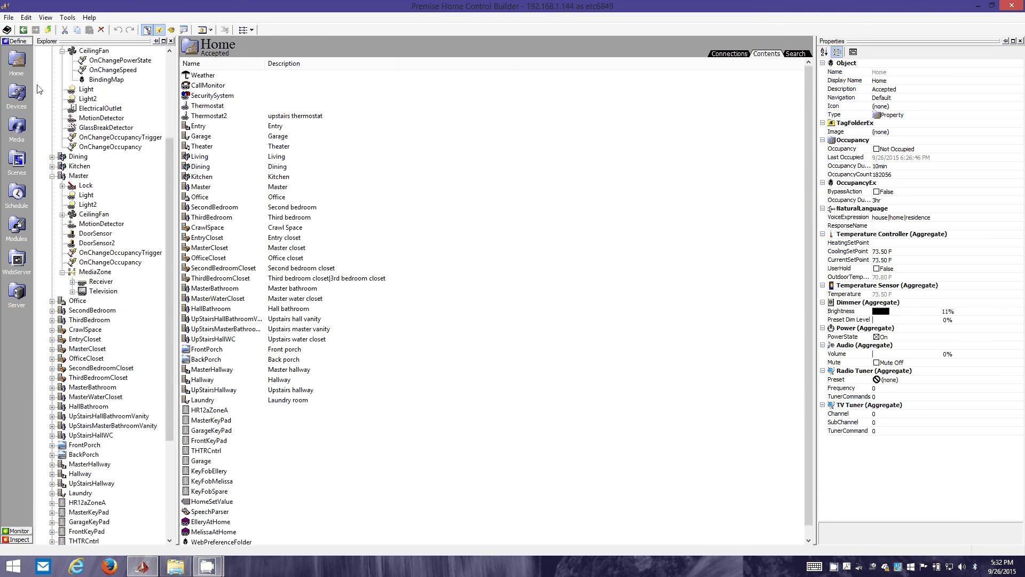
left_click(91, 273)
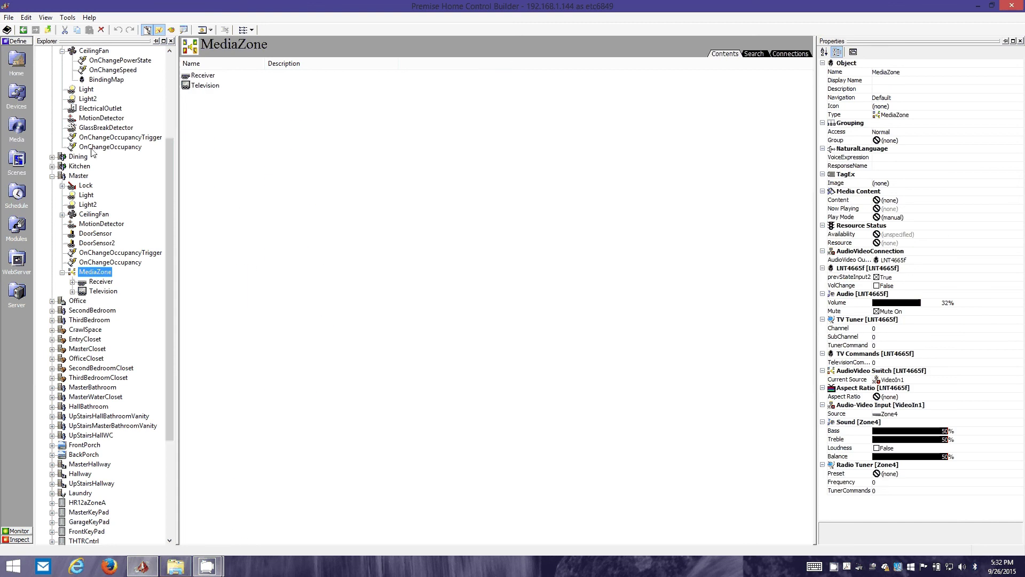
scroll(146, 202, "up", 4)
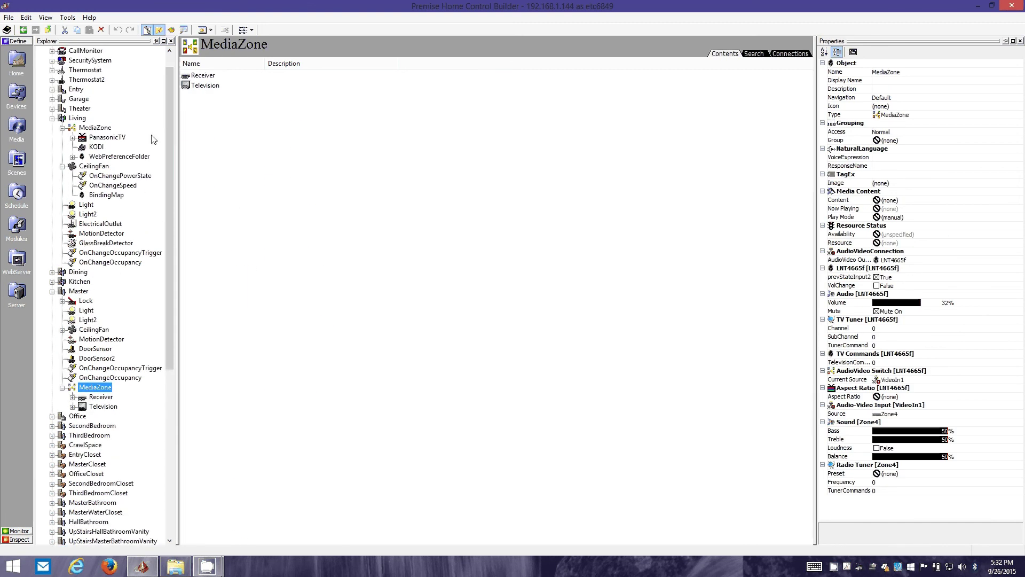
scroll(109, 235, "down", 6)
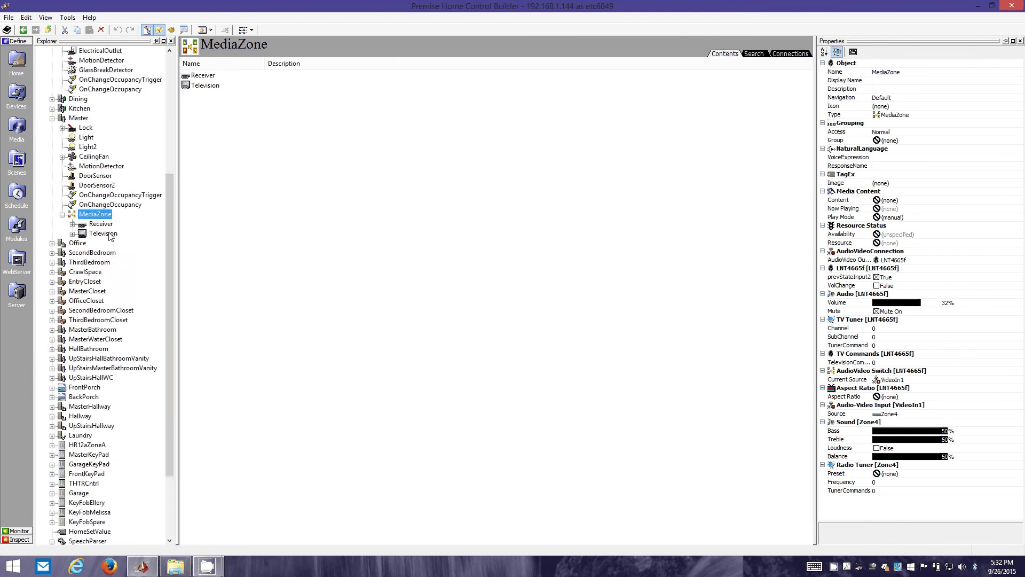
scroll(109, 235, "down", 3)
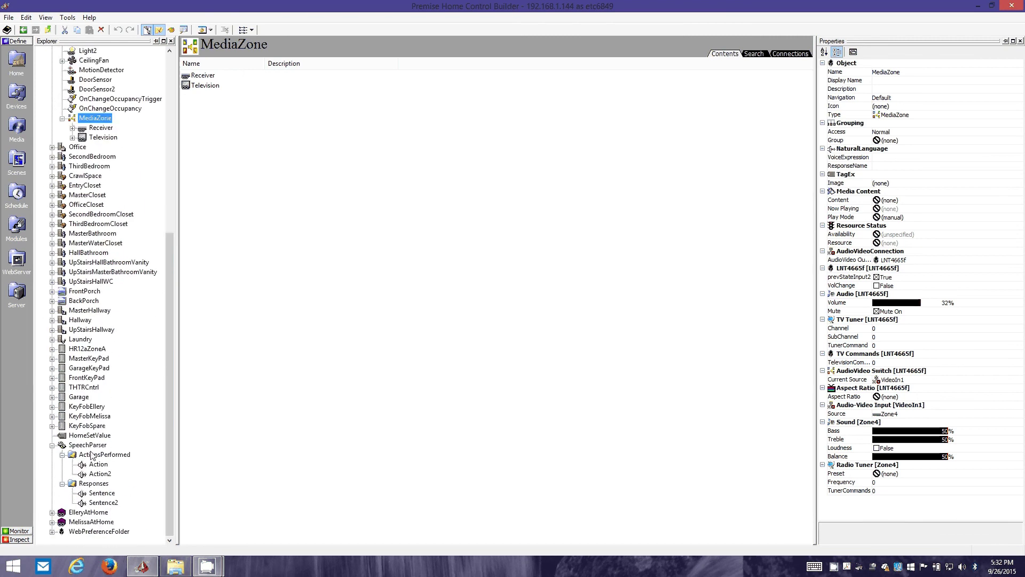
left_click(89, 446)
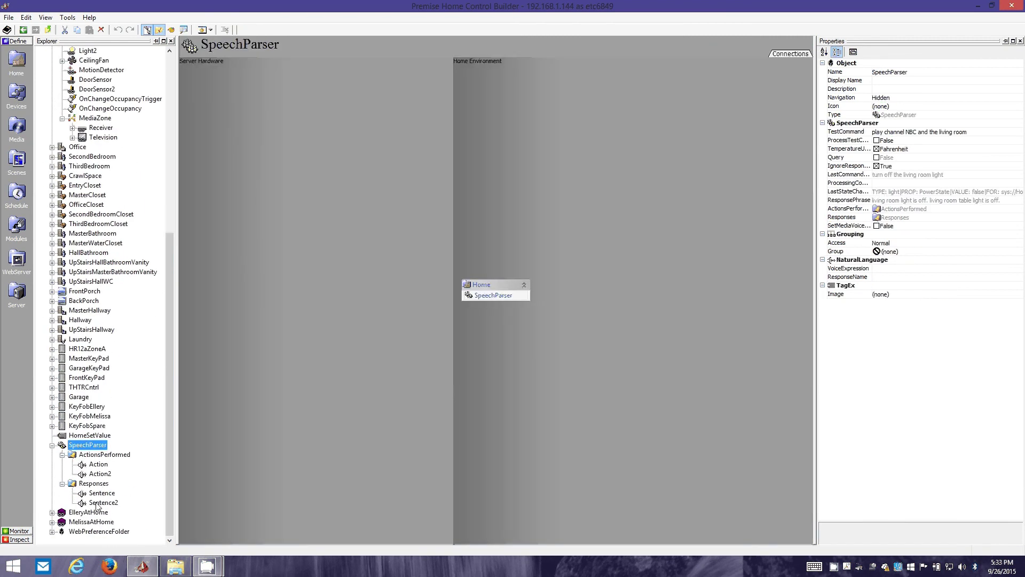
Step: Examine a resident's AtHome security zone and its BoundObject, then switch to the devices tree
left_click(93, 514)
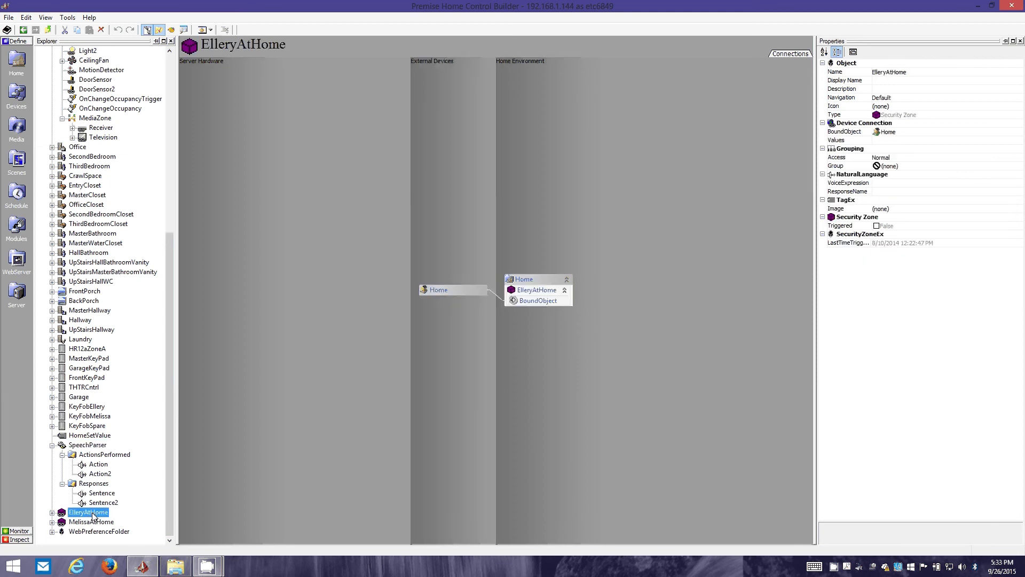
scroll(92, 478, "up", 3)
scroll(98, 454, "down", 3)
left_click(52, 512)
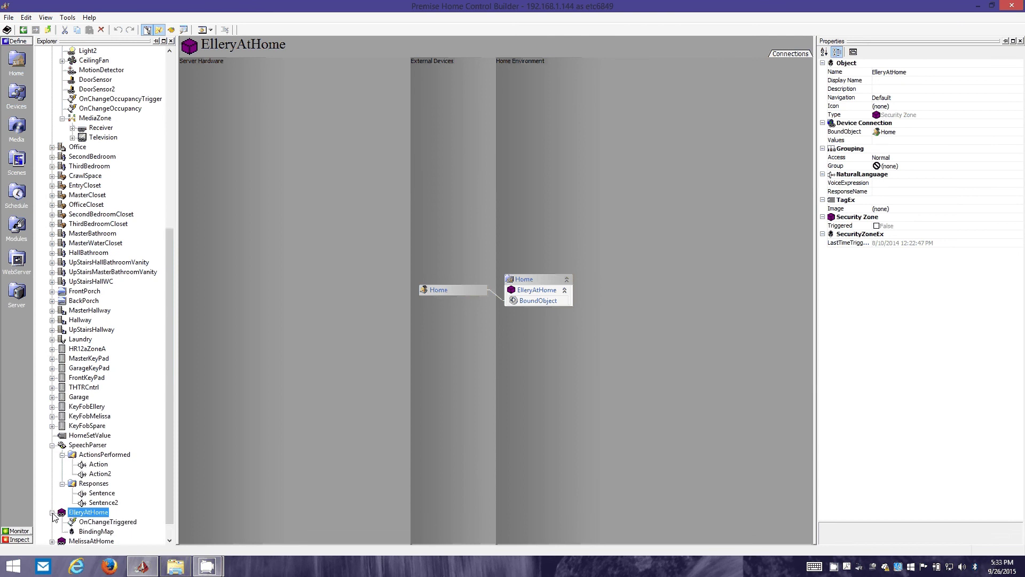
double_click(92, 514)
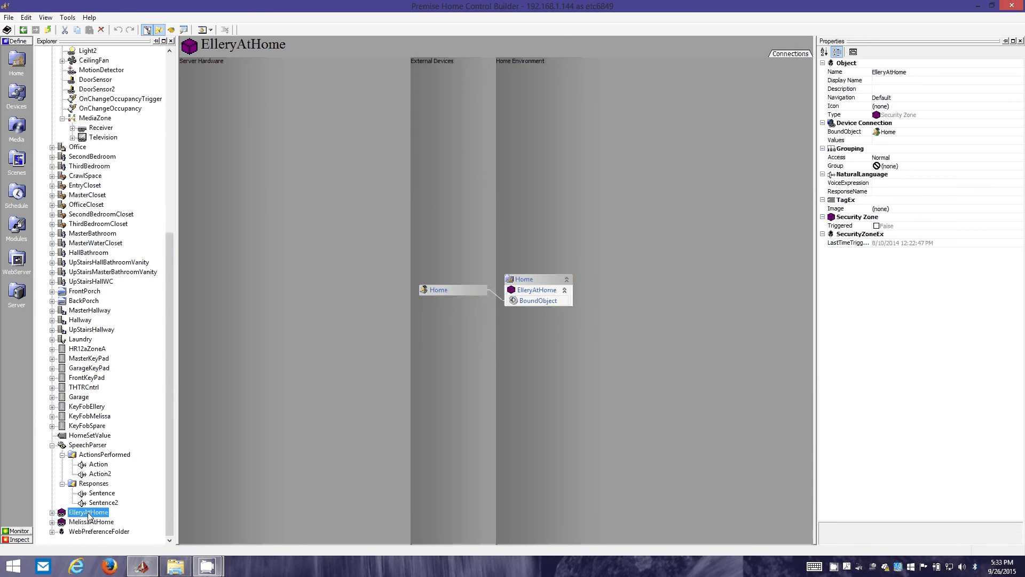
scroll(94, 438, "up", 9)
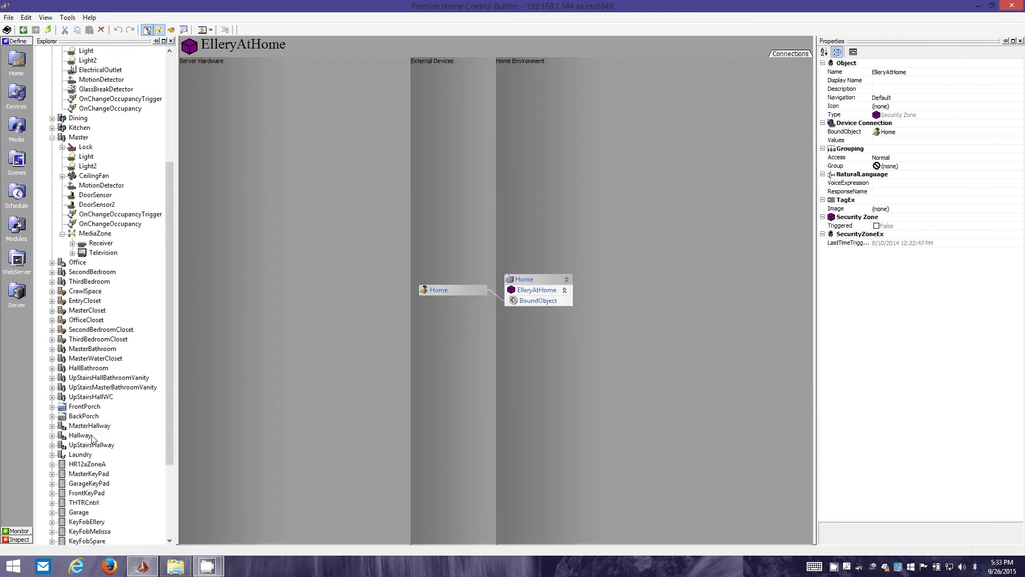
scroll(92, 438, "down", 9)
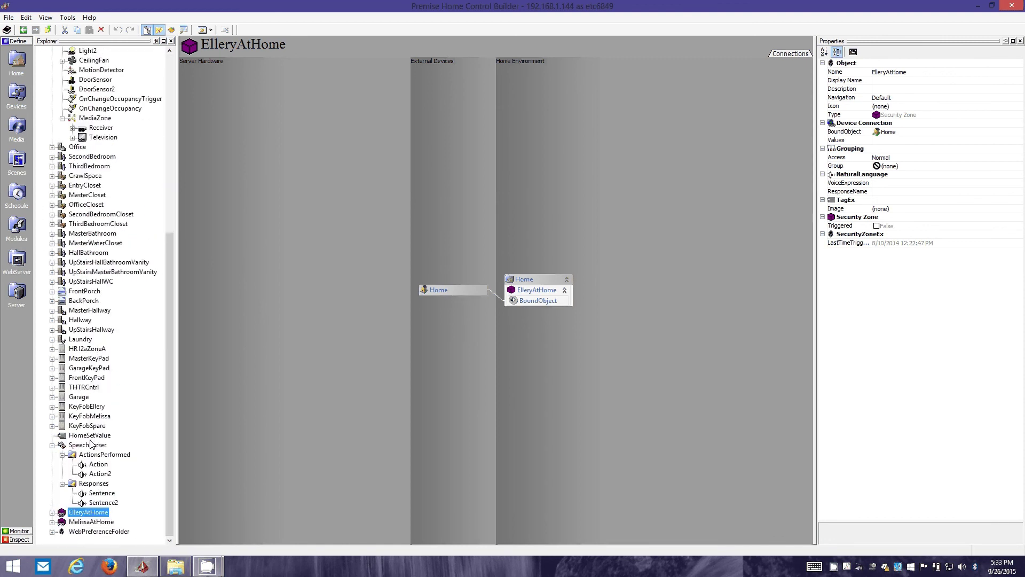
scroll(90, 443, "up", 3)
scroll(91, 442, "down", 2)
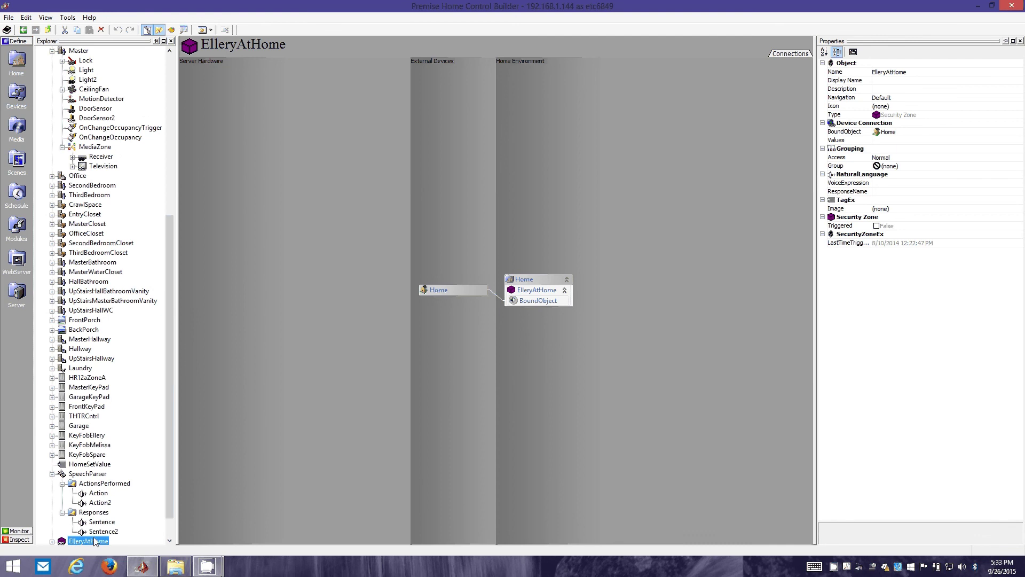
left_click(891, 134)
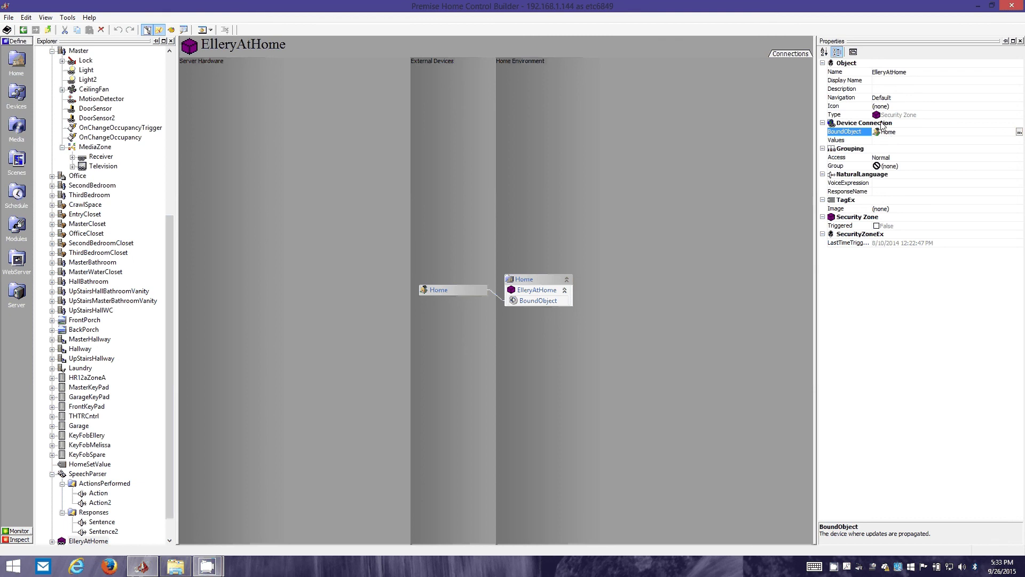
left_click(16, 96)
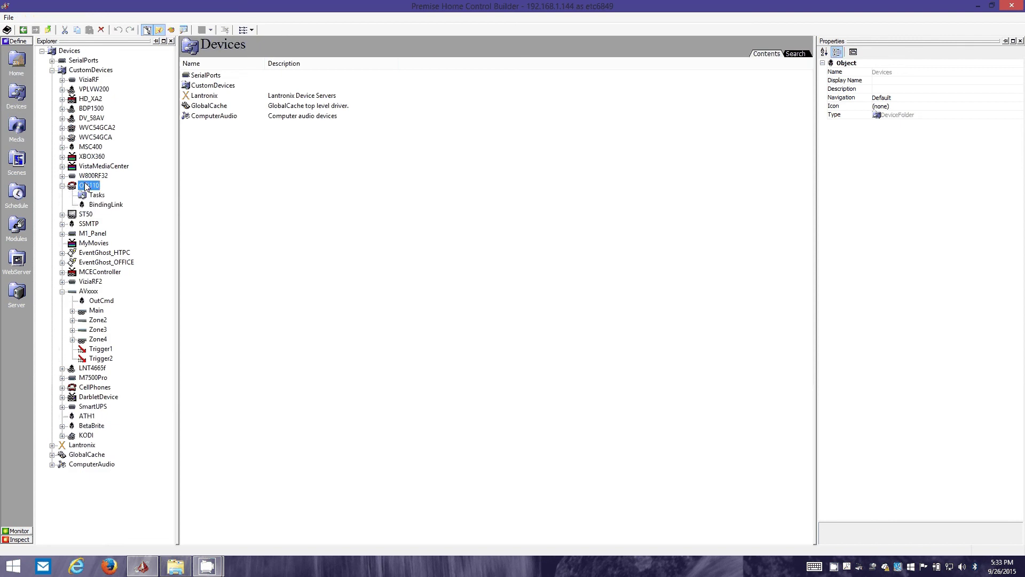
Step: Open the OBi110 adapter's telephone state, caller ID and last-call details, then its Tasks
double_click(85, 186)
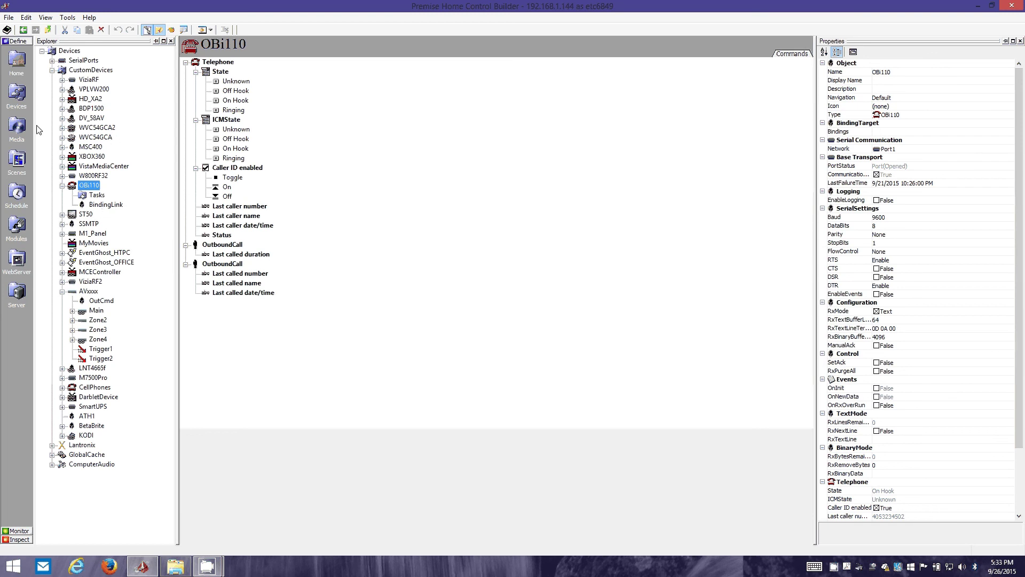
left_click(96, 194)
Step: Open the KODI device and inspect its MessageTitle and MessageBody properties
double_click(87, 437)
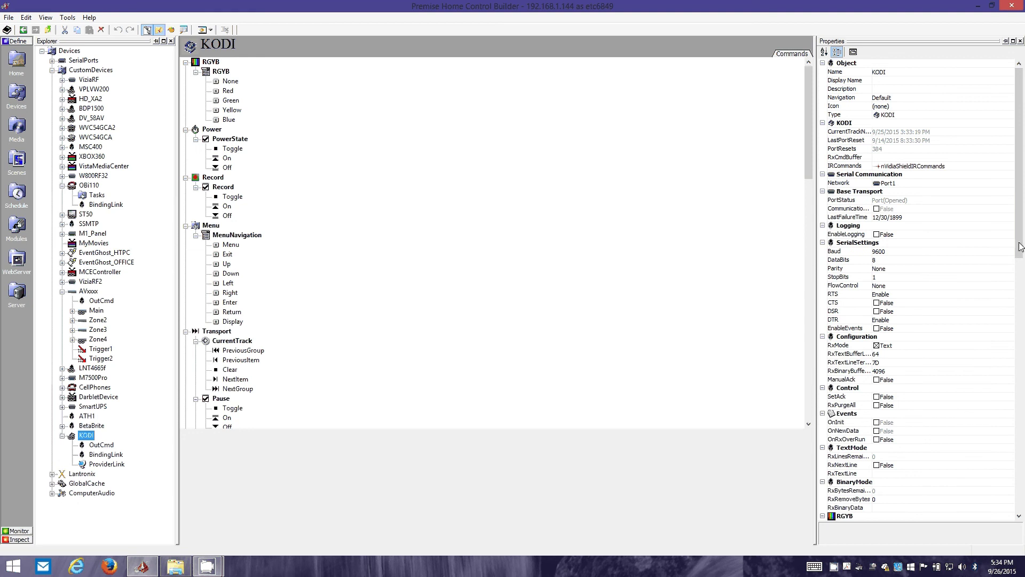
left_click_drag(1021, 247, 1021, 513)
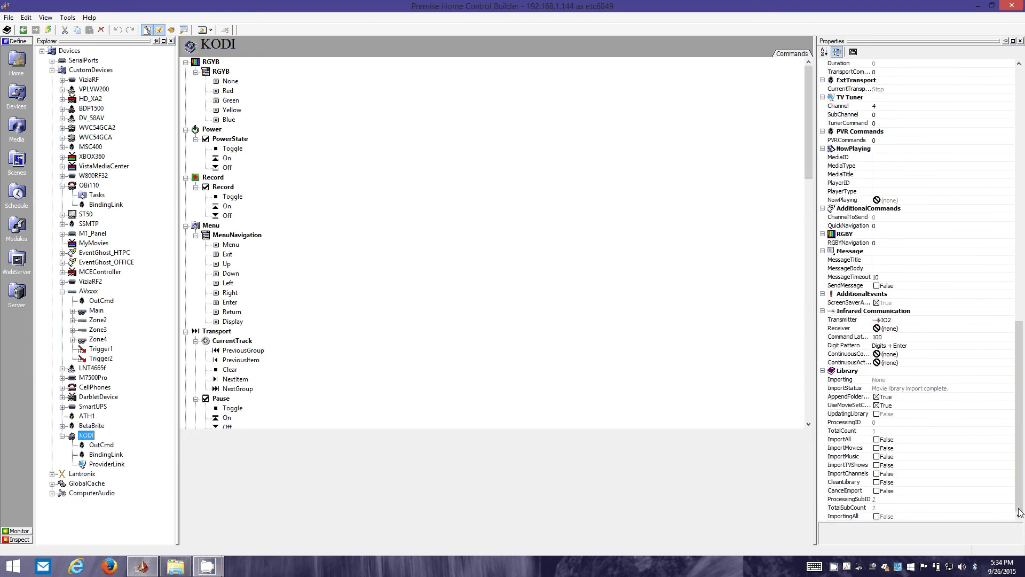
left_click(902, 260)
key("Down")
key("Up")
left_click(891, 267)
key("Up")
key("Down")
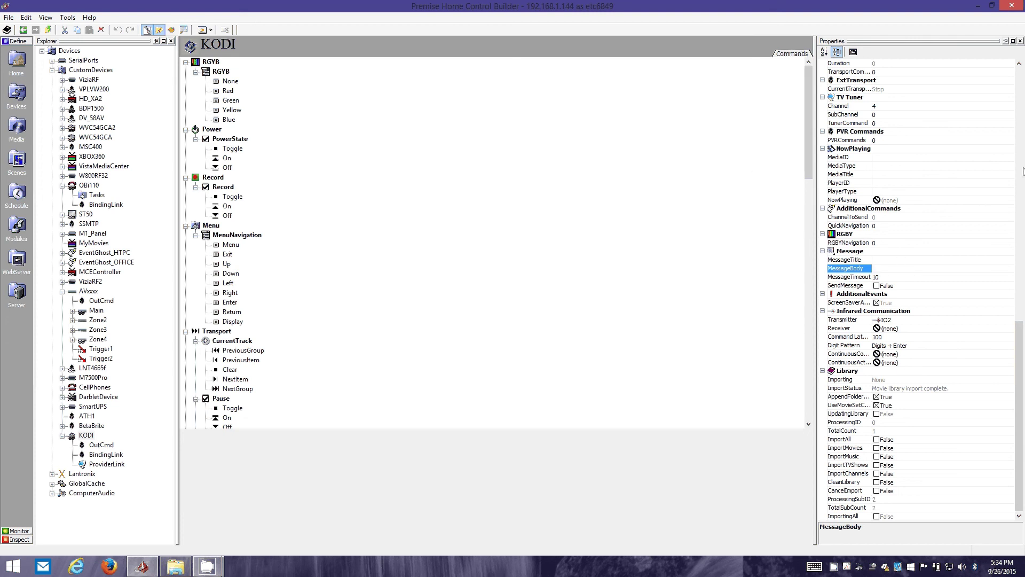
Step: Reselect the KODI device, then open the Media library with Content, Playlists and Contacts
left_click(1023, 171)
scroll(1023, 171, "up", 5)
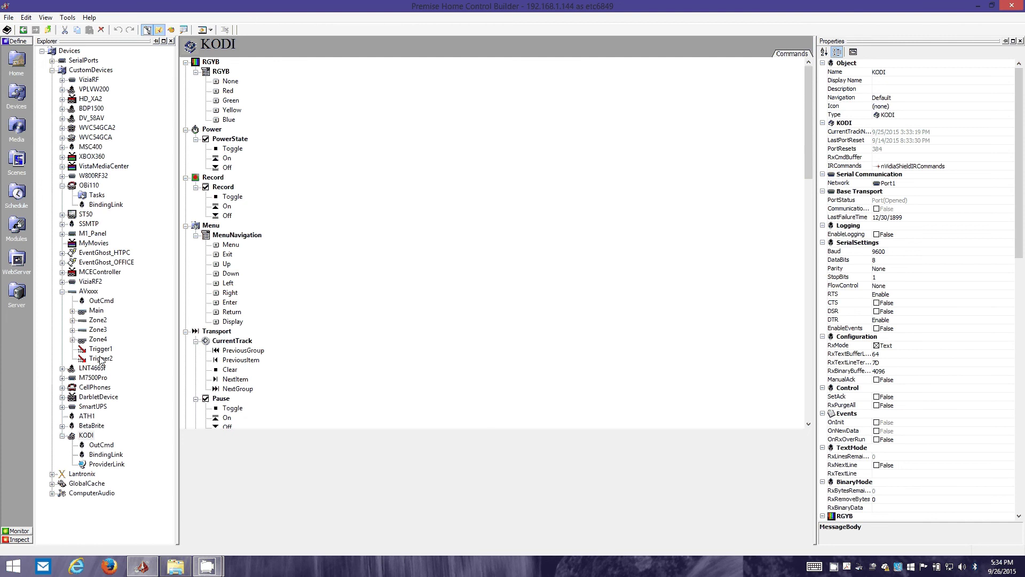
left_click(86, 435)
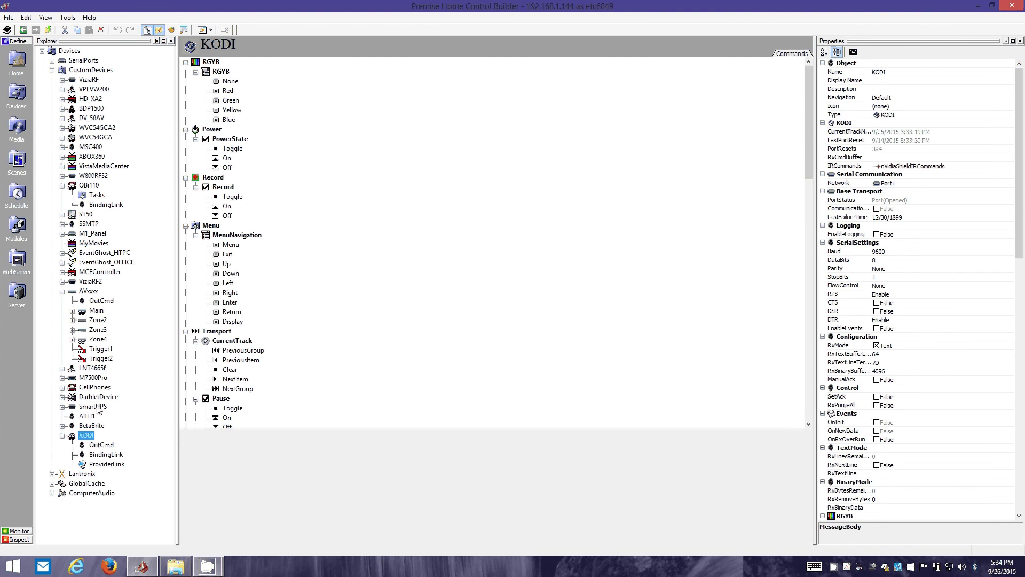
left_click(14, 122)
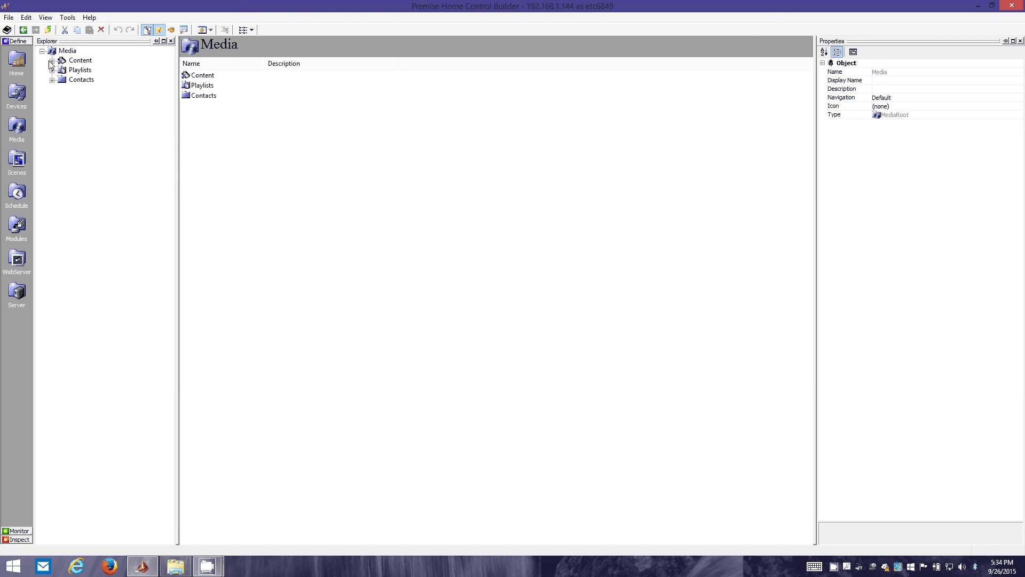
Step: List the movies in the KODI_Movies collection, then return to the KODI custom device
left_click(53, 61)
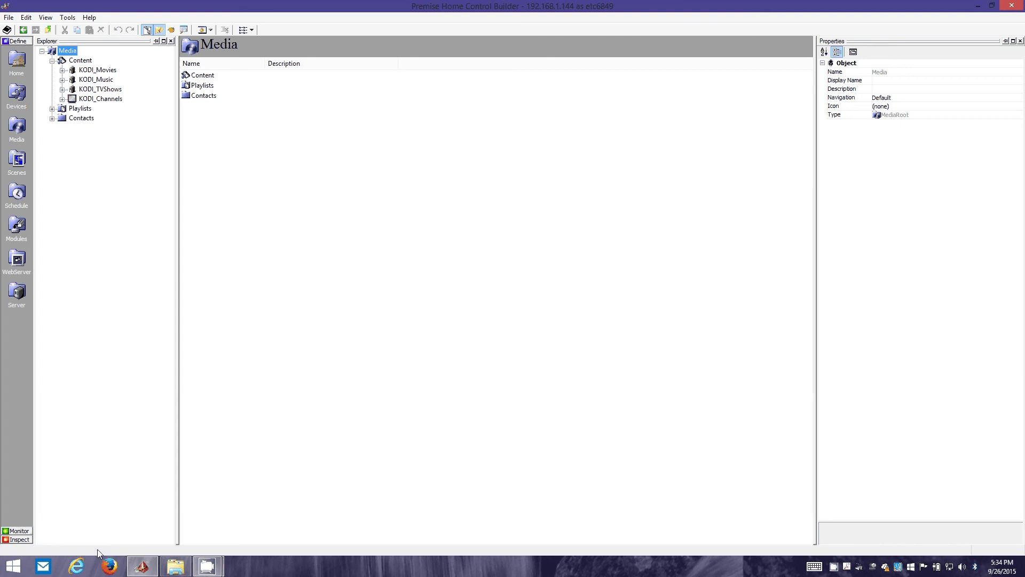
left_click(62, 70)
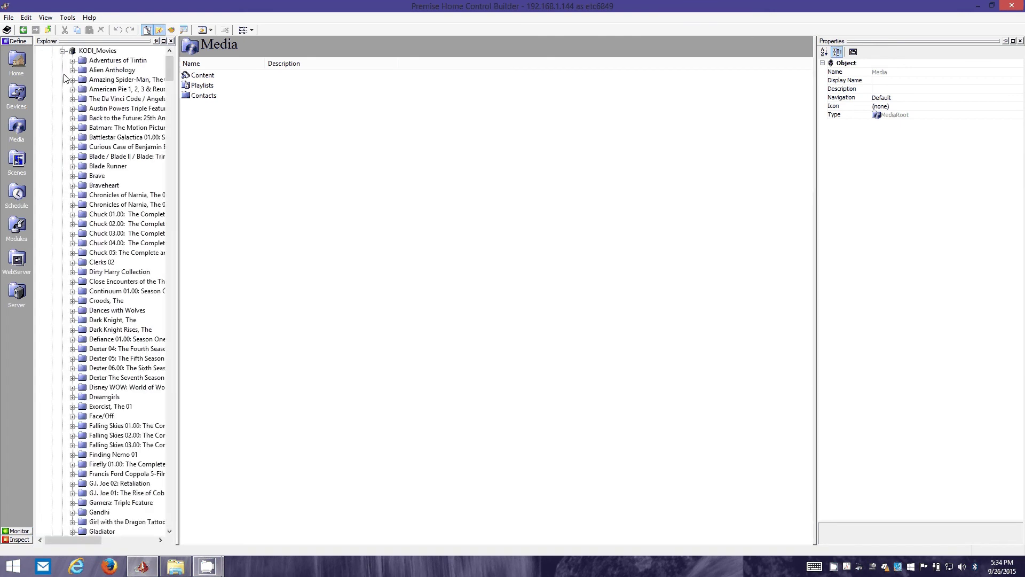
scroll(106, 85, "up", 1)
left_click(98, 70)
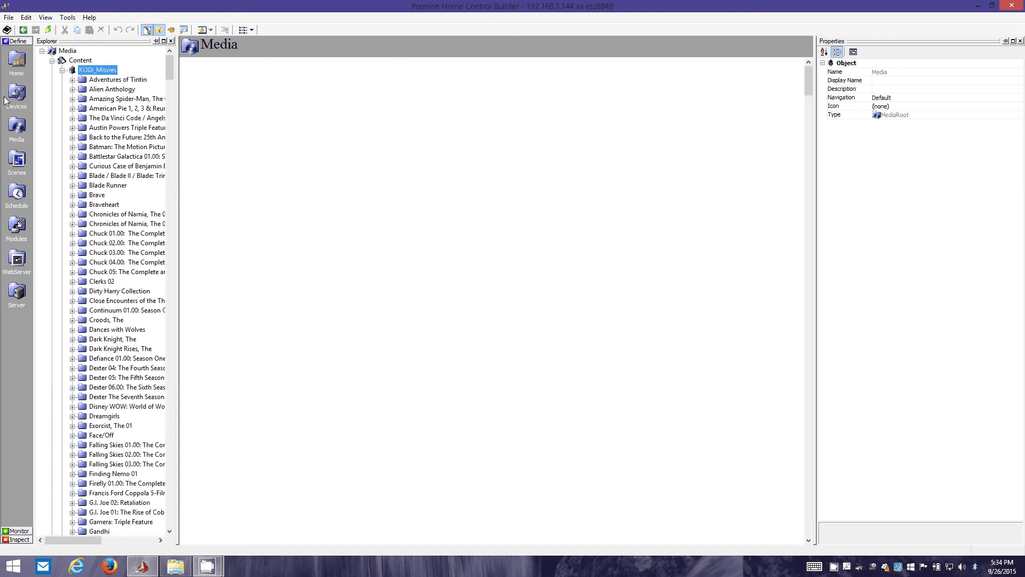
left_click(18, 93)
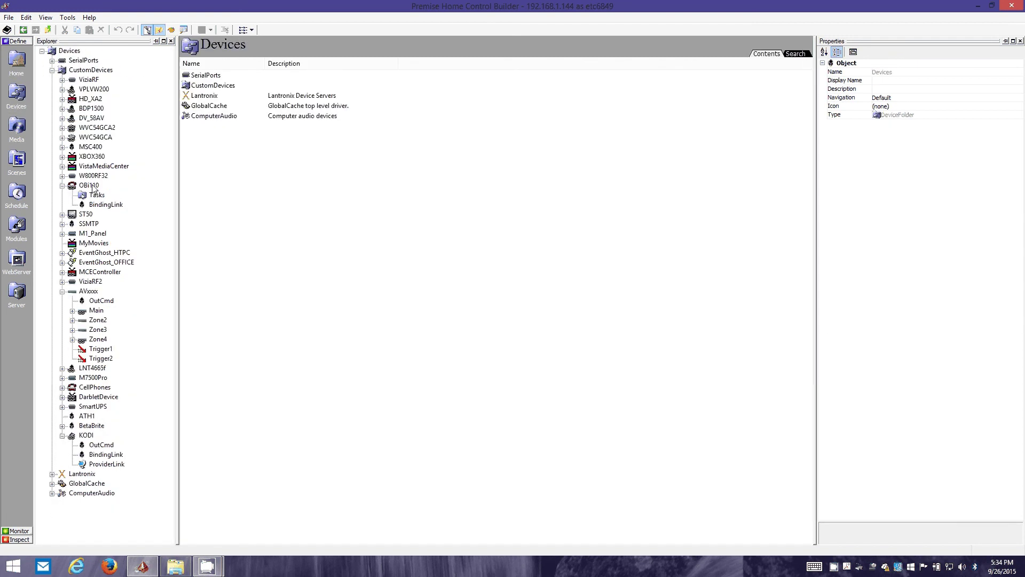
left_click(89, 436)
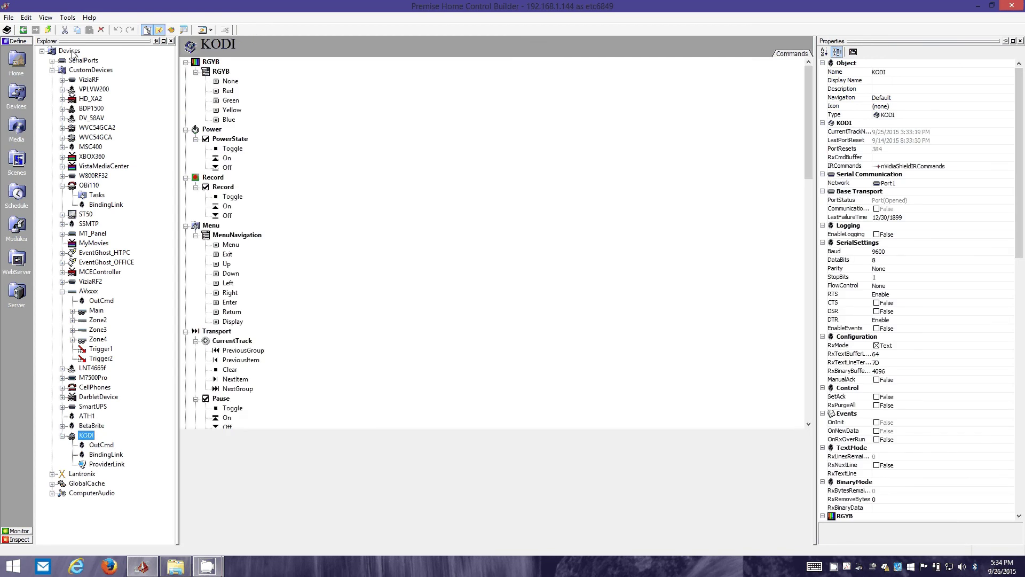
Step: Create a new KODI device, KODI2, under the CustomDevices folder
right_click(76, 55)
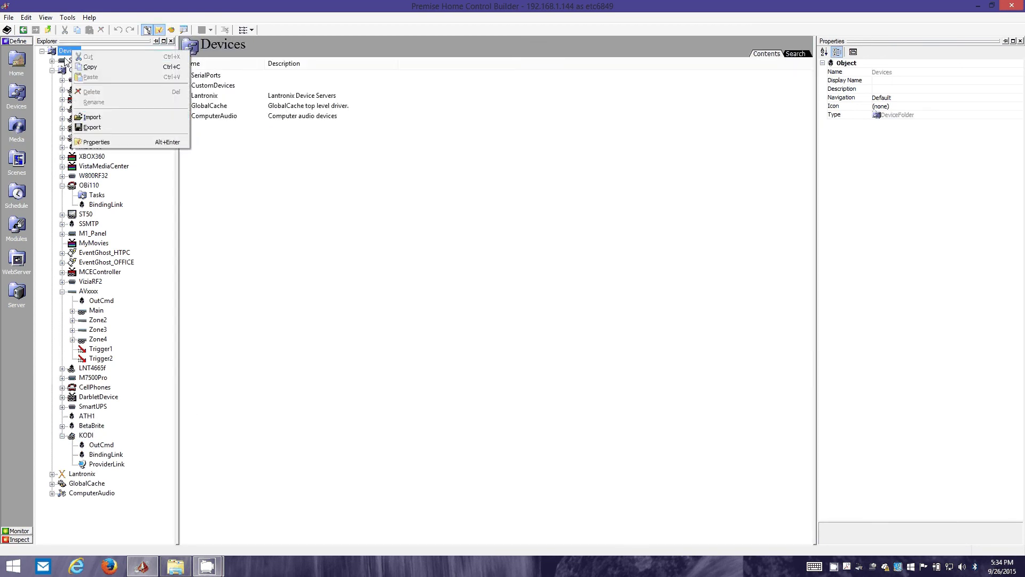
left_click(77, 70)
right_click(79, 70)
mouse_move(96, 74)
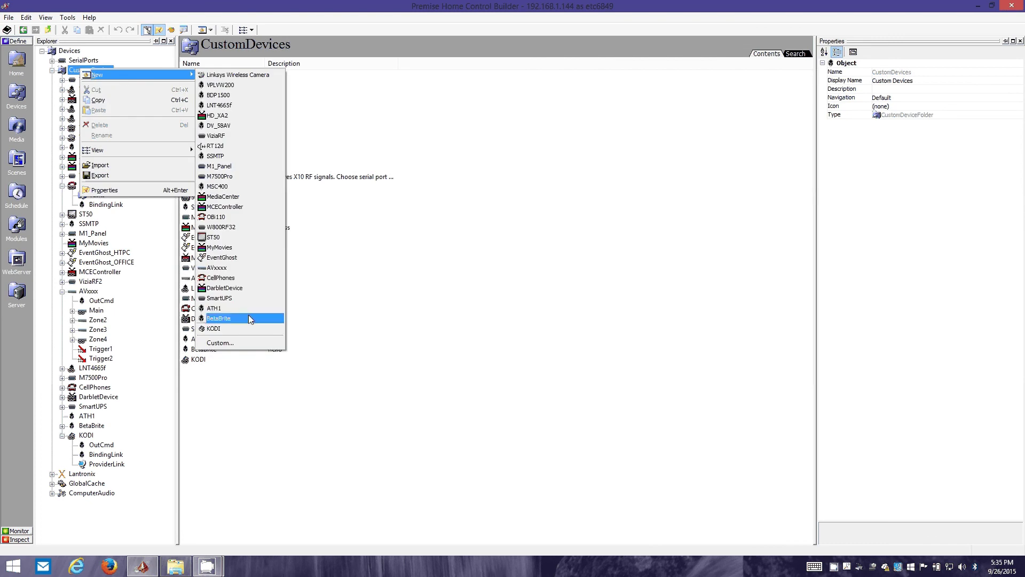
left_click(246, 328)
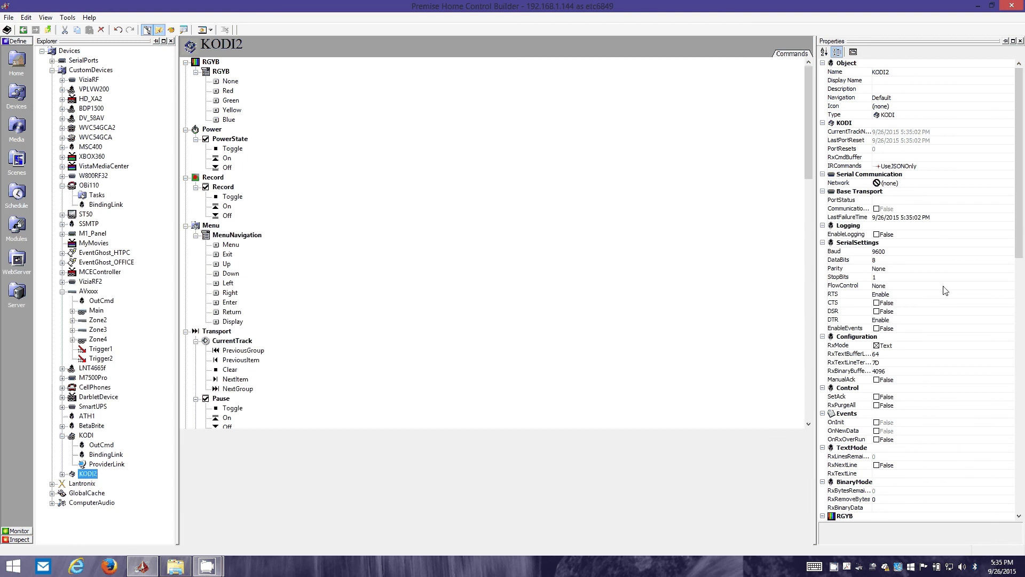
Step: Read the ImportAll property's description, then return to the media library
scroll(1019, 313, "down", 2)
scroll(1019, 313, "down", 20)
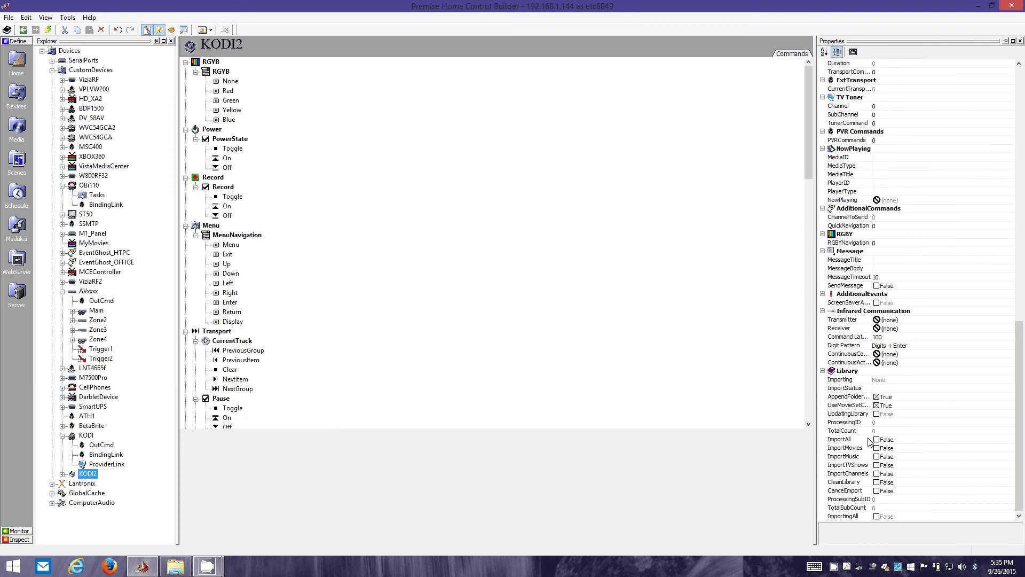
left_click(864, 440)
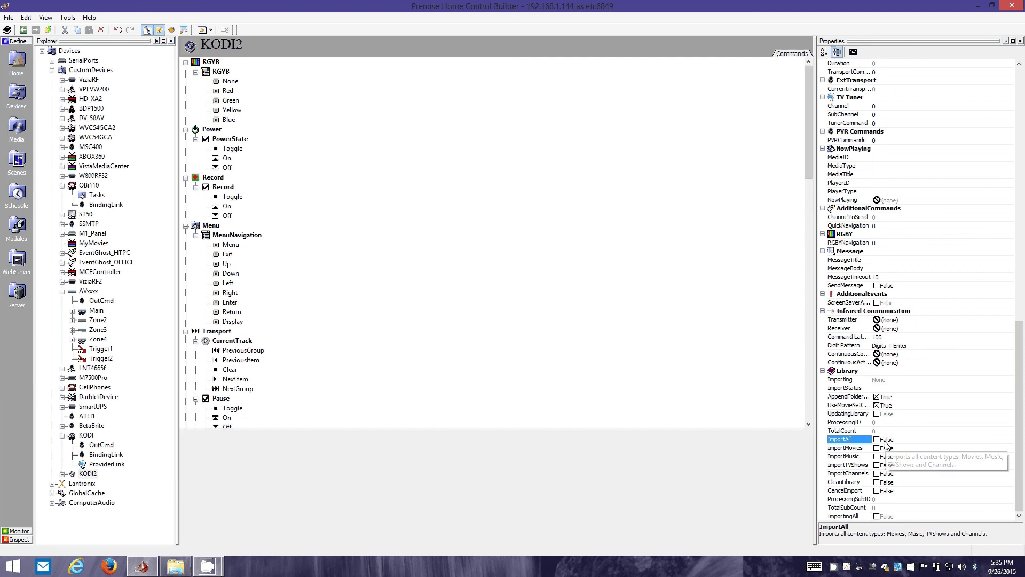
left_click(14, 129)
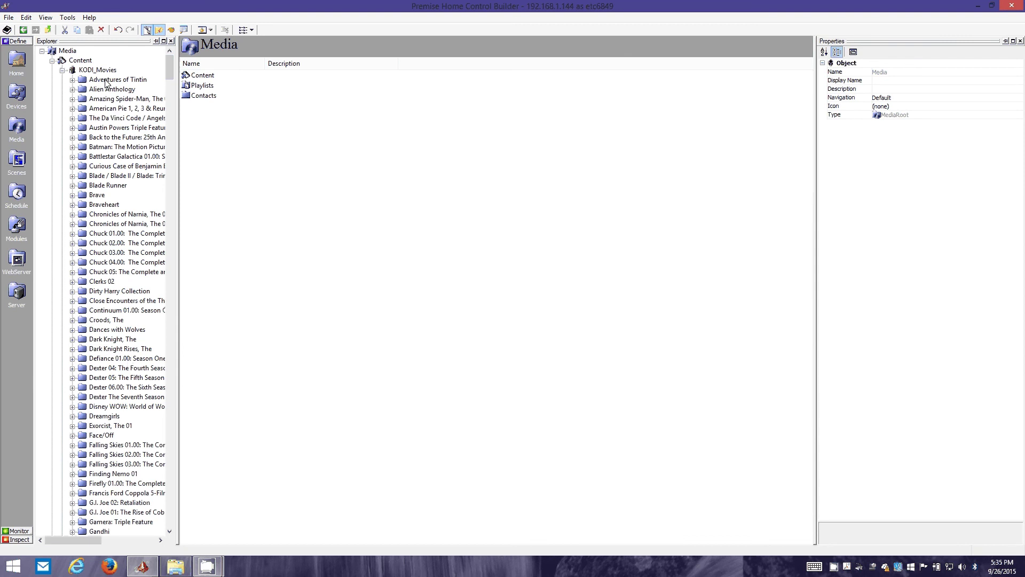
Step: Expand The Adventures of Tintin in the media library and view its 2D movie details
left_click(72, 80)
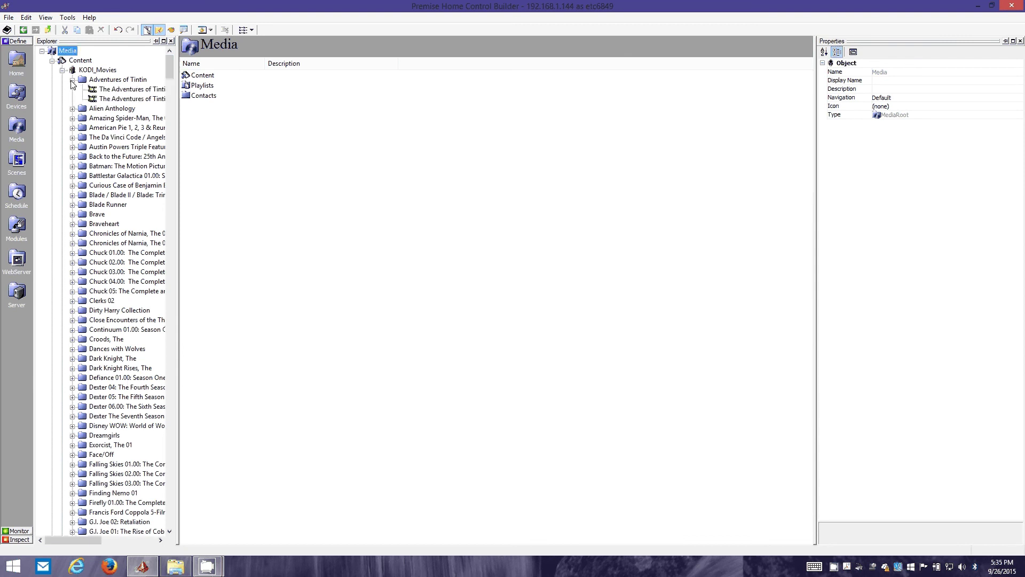
left_click(72, 81)
scroll(114, 217, "down", 1)
scroll(113, 218, "up", 1)
left_click(72, 79)
left_click(115, 89)
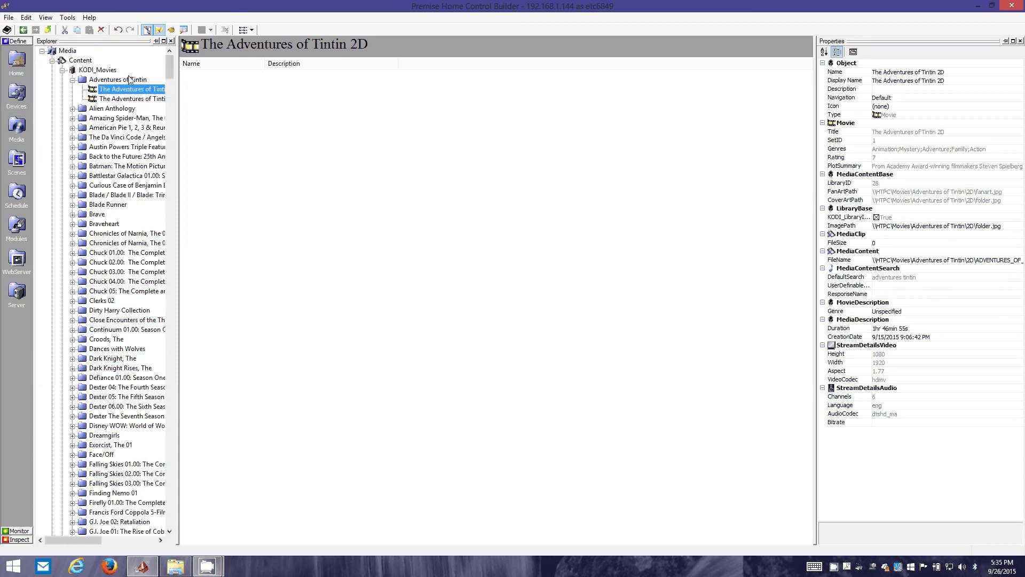
left_click(130, 80)
Step: Glance at the KODI device's commands, then review Tintin's 2D and 3D movie entries
left_click(16, 94)
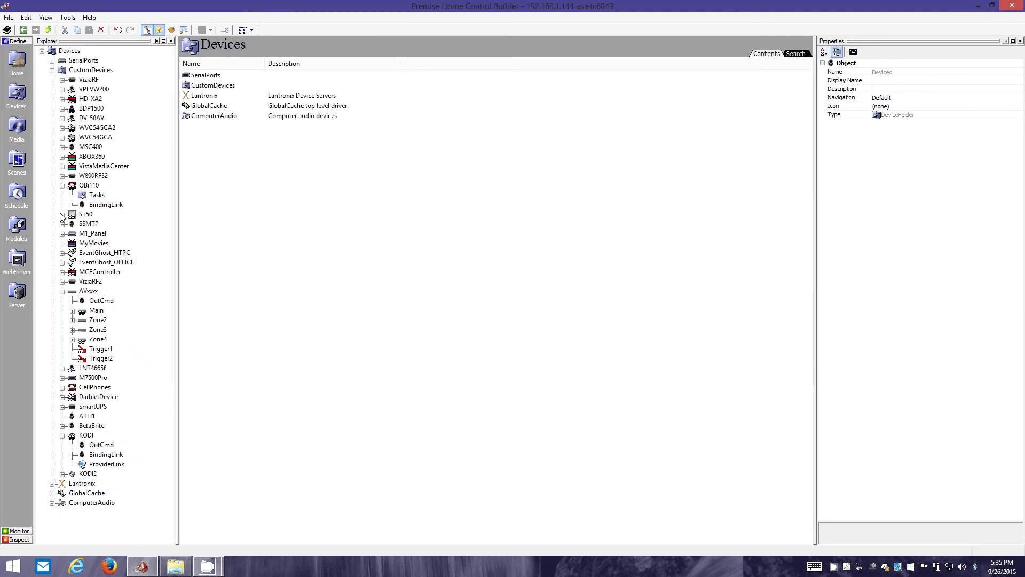
left_click(85, 436)
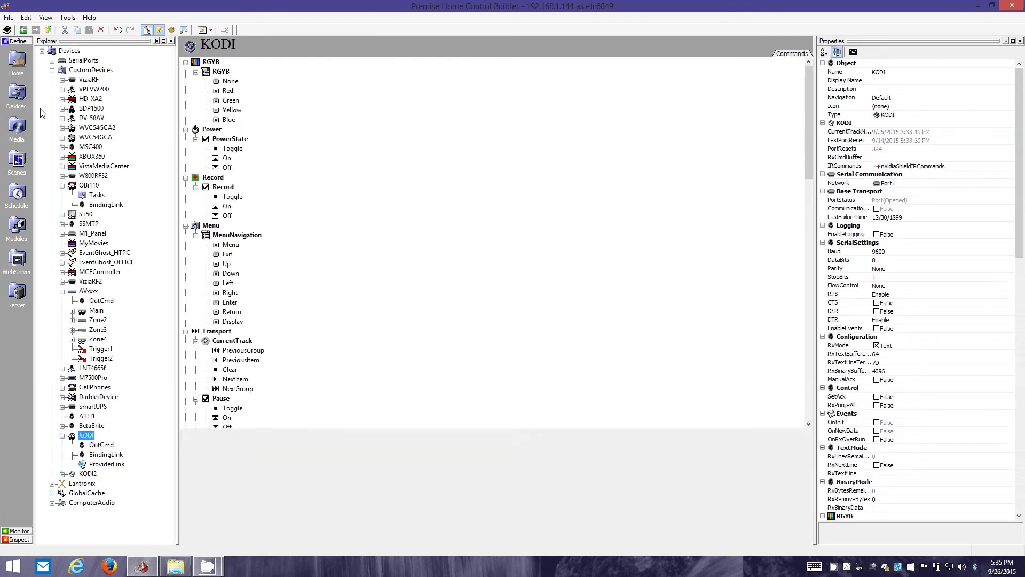
left_click(17, 128)
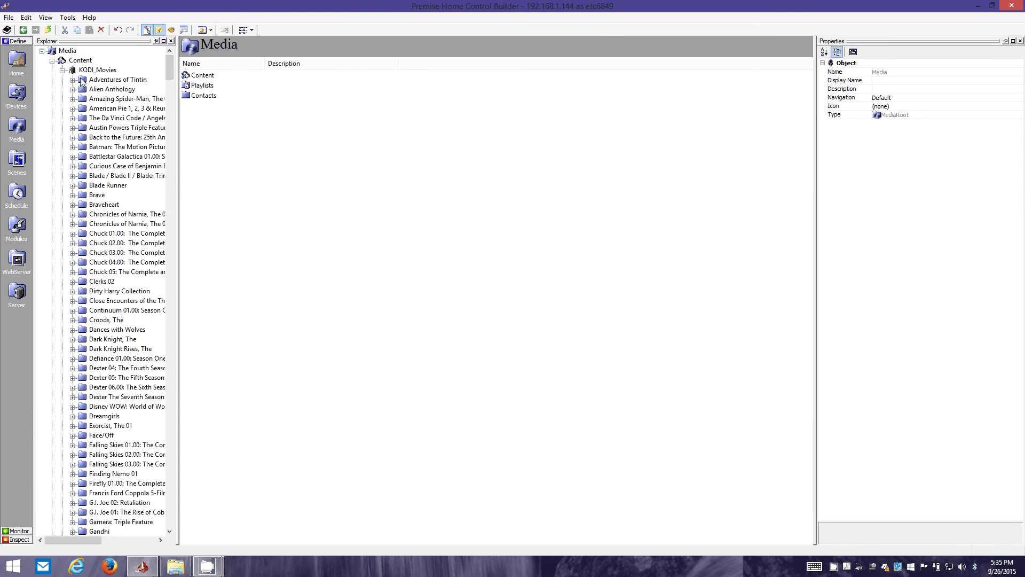
left_click(73, 80)
left_click(110, 89)
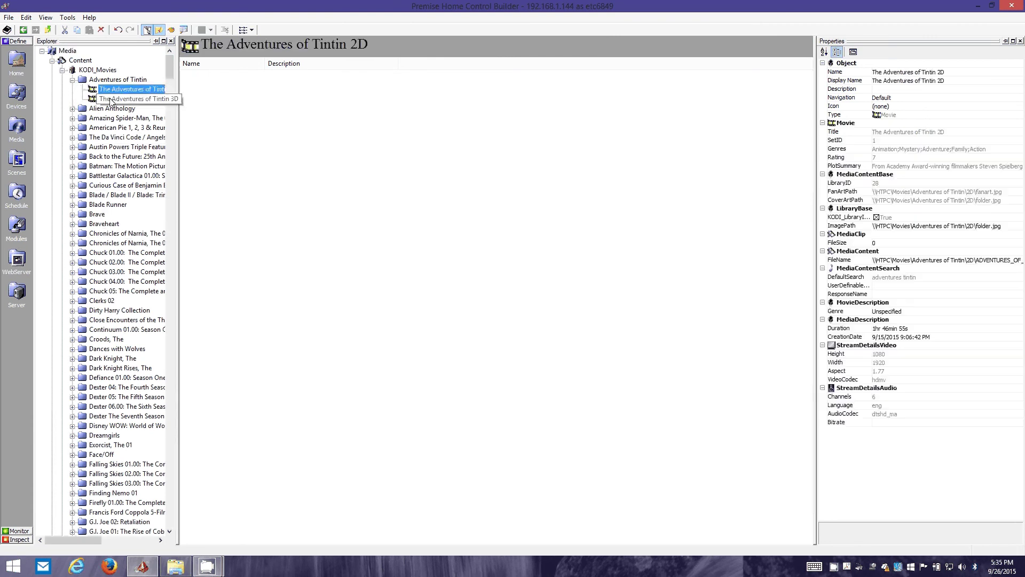
left_click(110, 100)
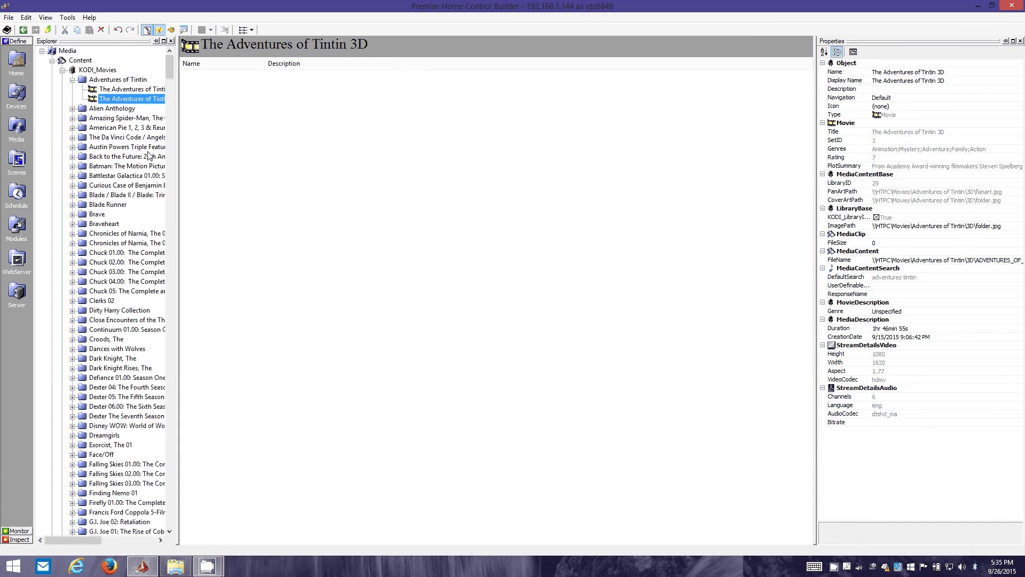
Step: Return to the KODI custom device's command groups and Port1 serial settings
left_click(15, 66)
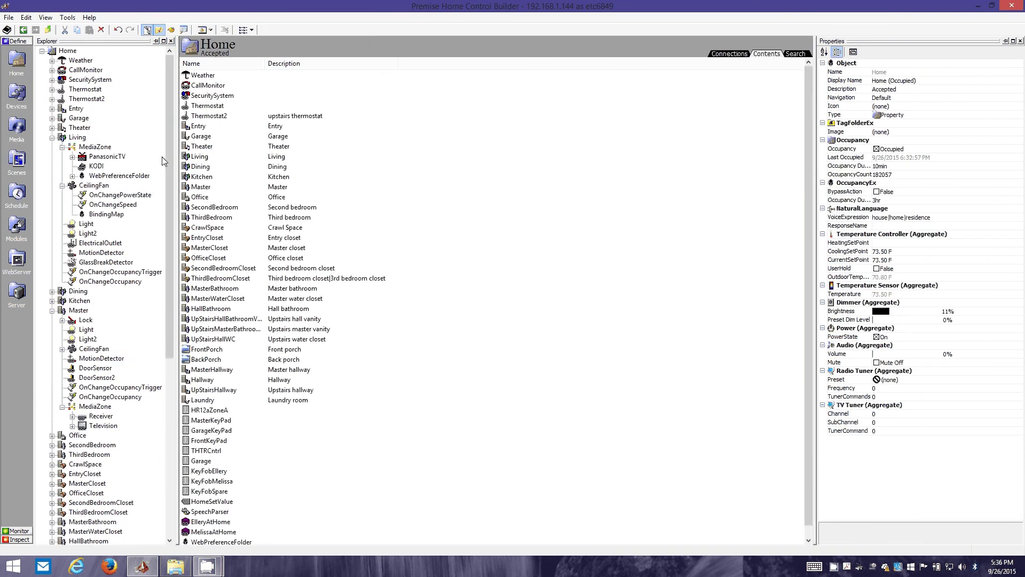
left_click(16, 95)
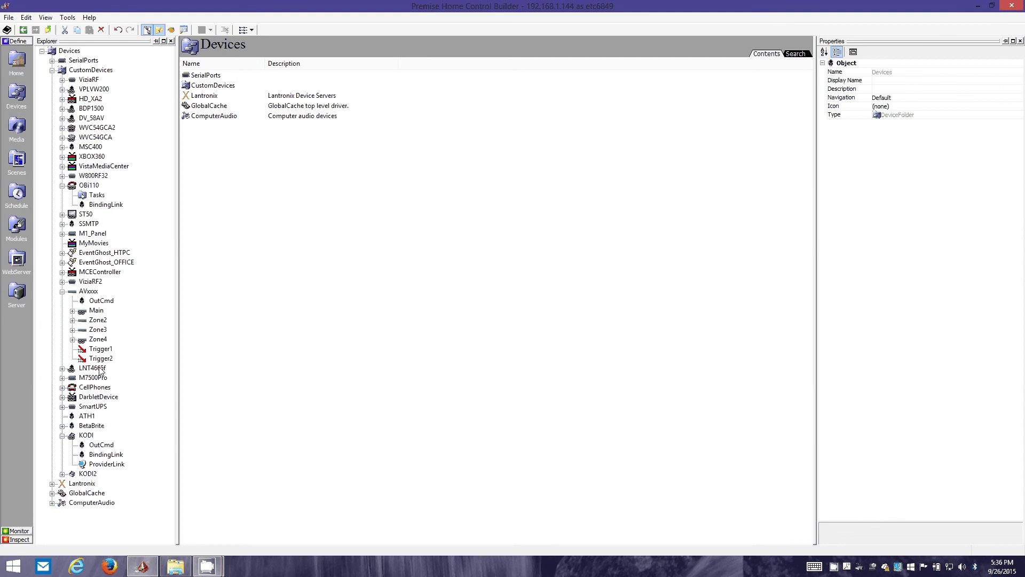
left_click(84, 436)
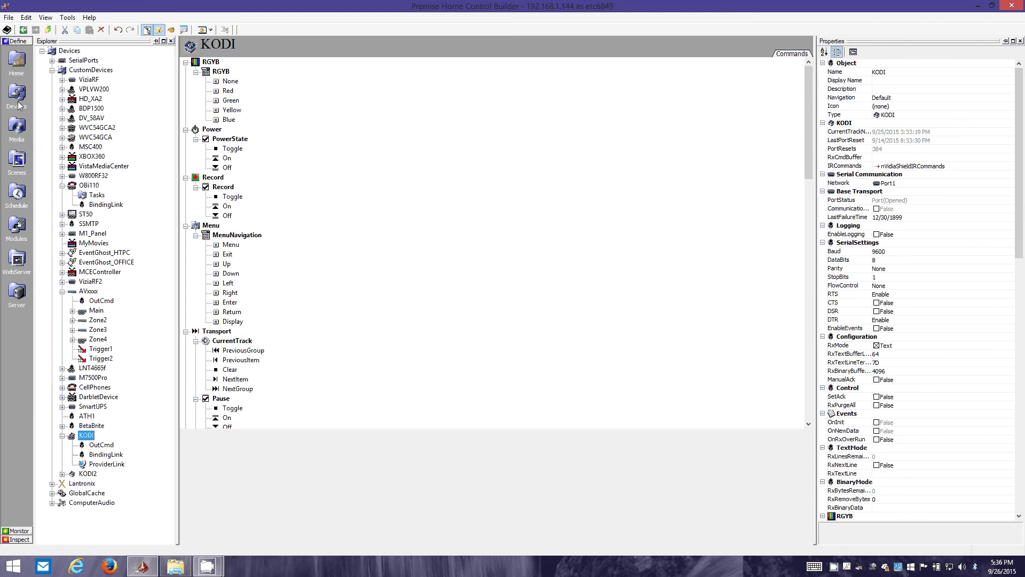
Step: Open the KODI player in the Living room MediaZone under Home
left_click(16, 63)
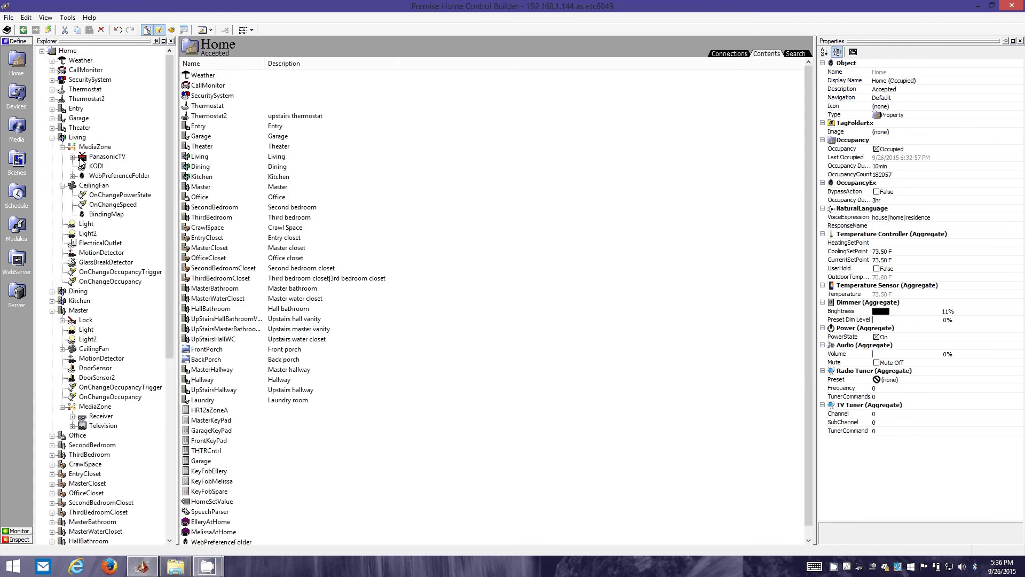
left_click(95, 146)
left_click(96, 166)
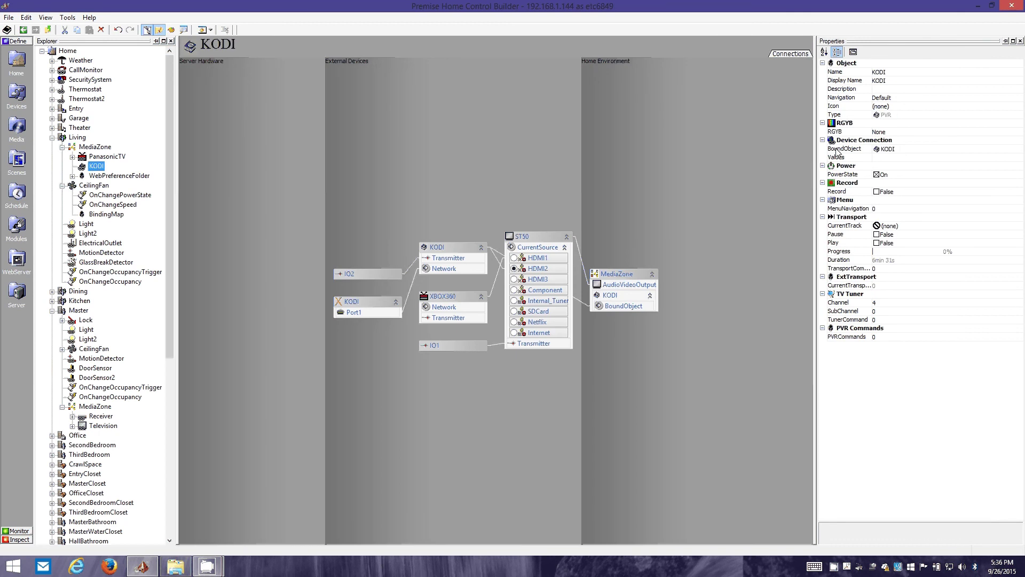
Step: Follow BoundObject to the KODI device, then go back to the player's connections diagram
left_click(837, 153)
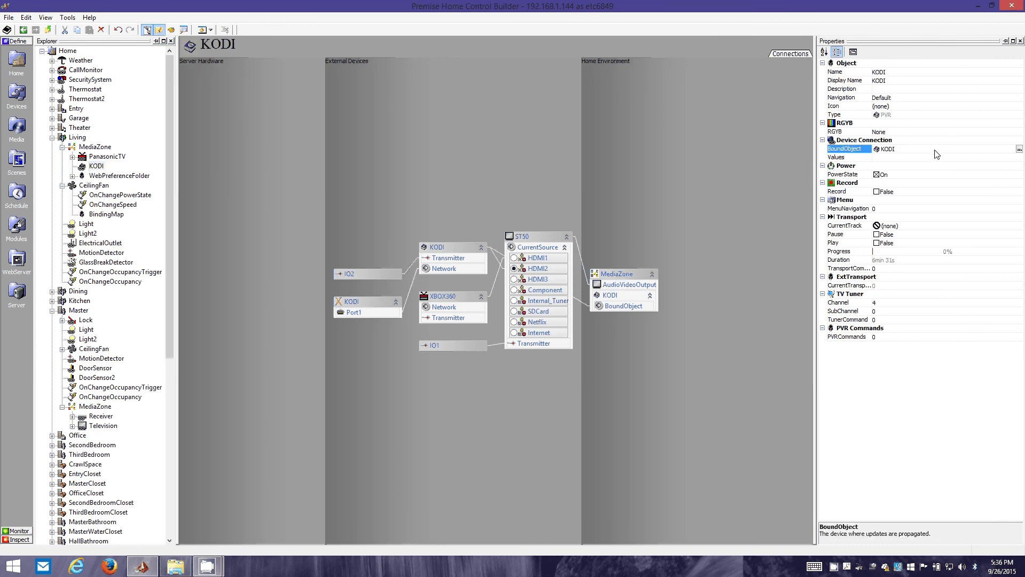
double_click(906, 151)
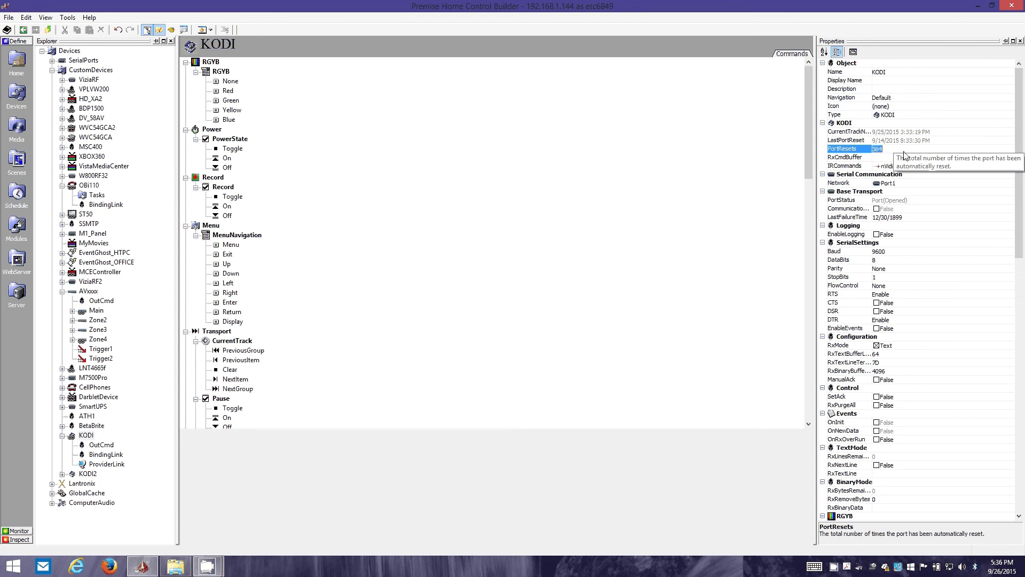
left_click(886, 125)
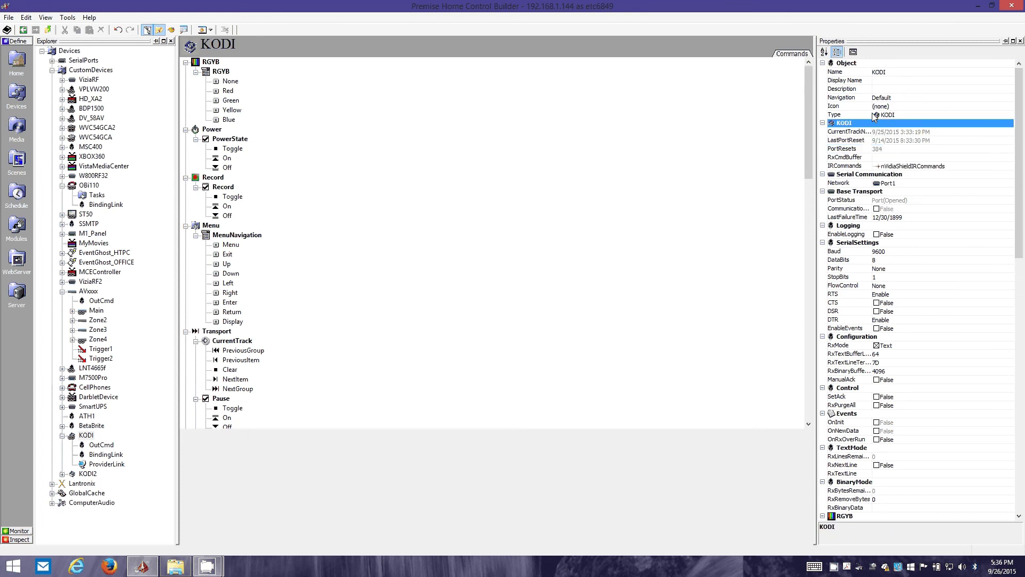
left_click(23, 32)
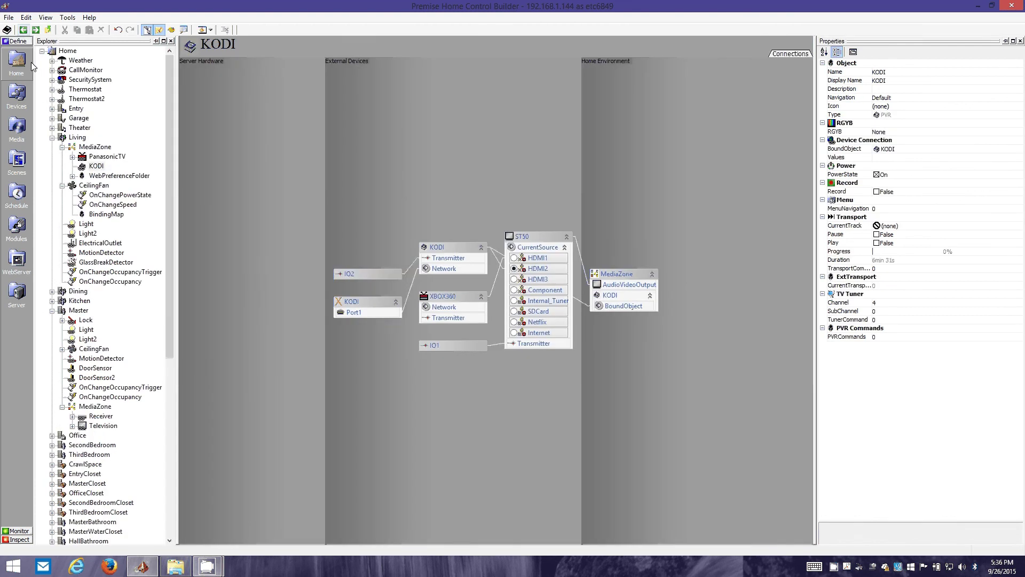
left_click(93, 167)
Step: Inspect the Living zone's ST50 set properties, showing input HDMI2 fed by KODI
left_click(90, 147)
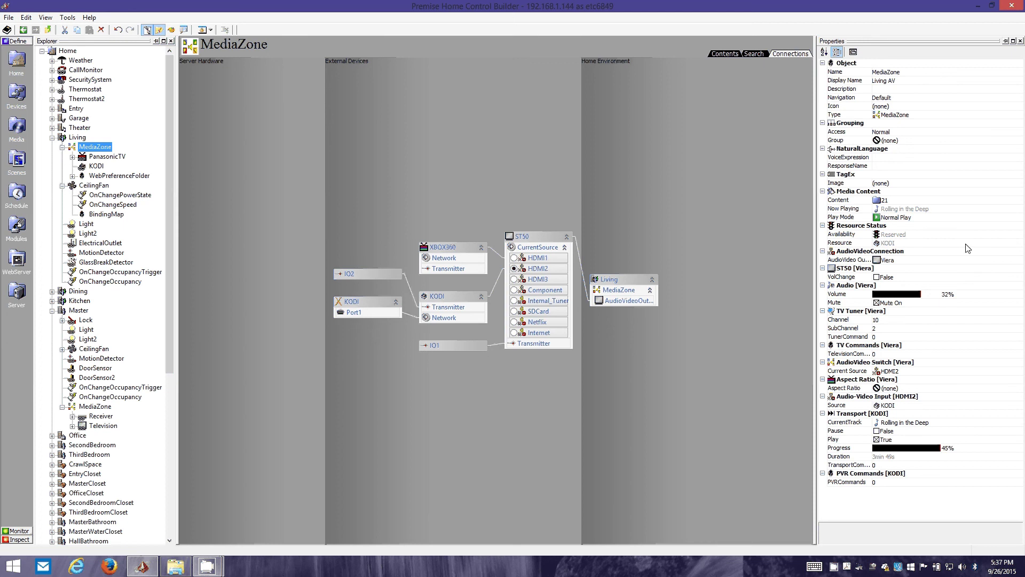
left_click(542, 236)
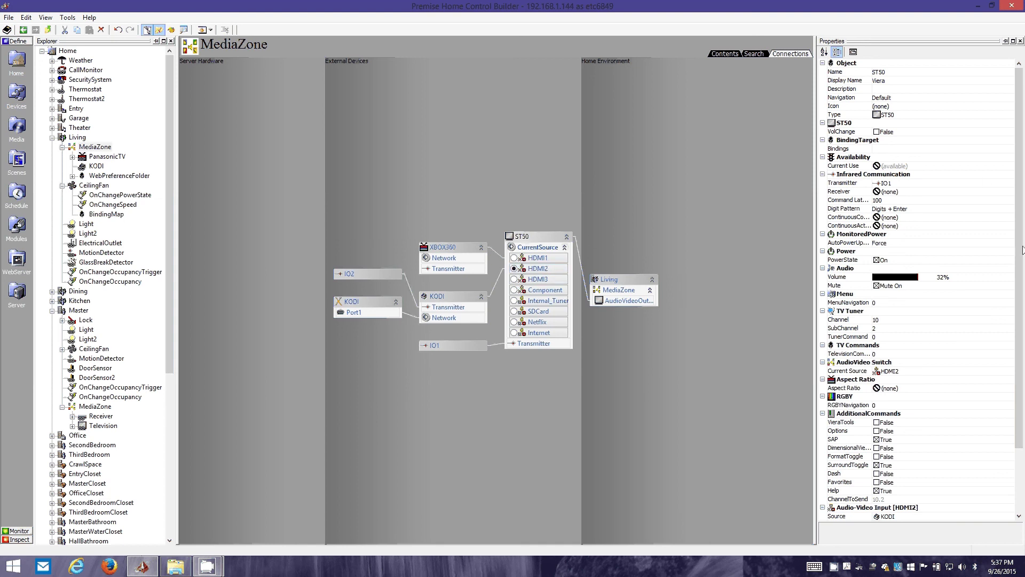
scroll(1021, 247, "down", 3)
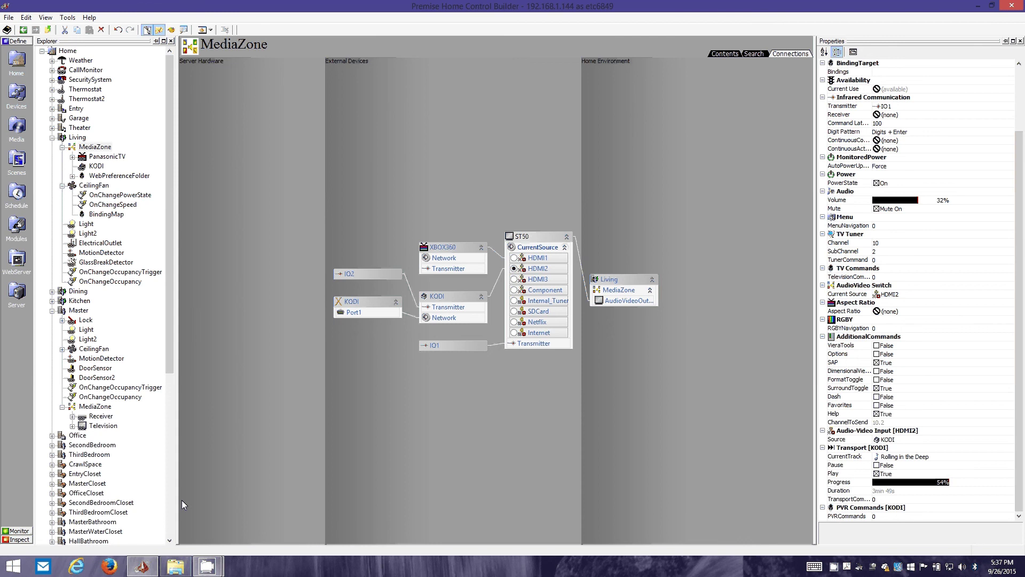
Step: Open Premise Browser at the 192.168.1.144 server with saved login, maximized
left_click(74, 566)
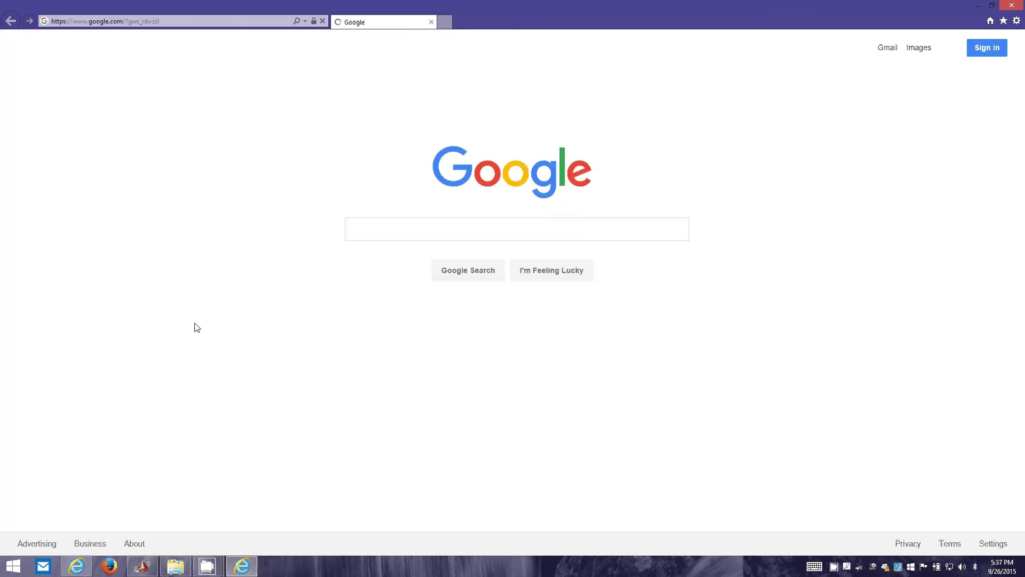
left_click(183, 22)
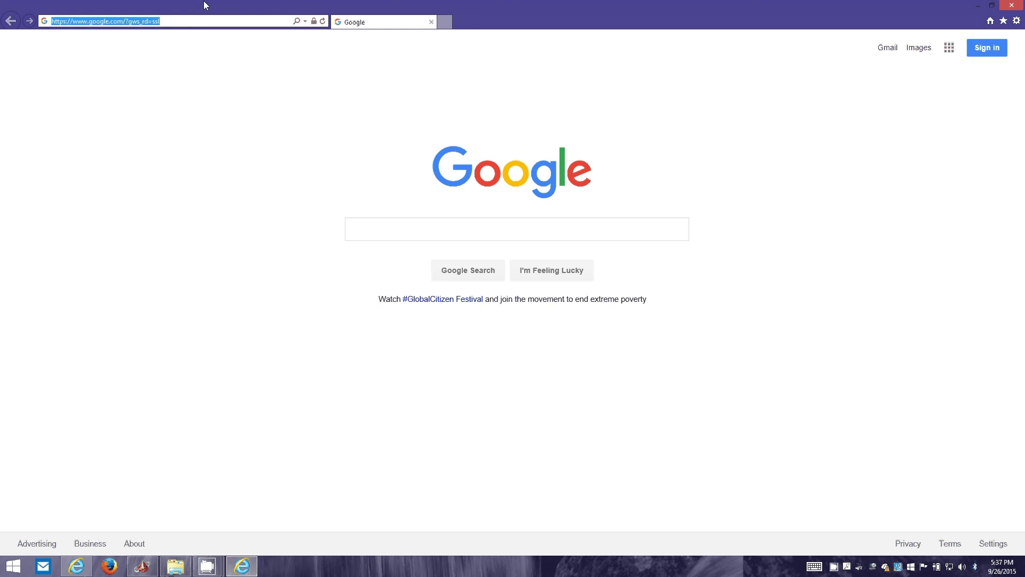
type("192")
key("Return")
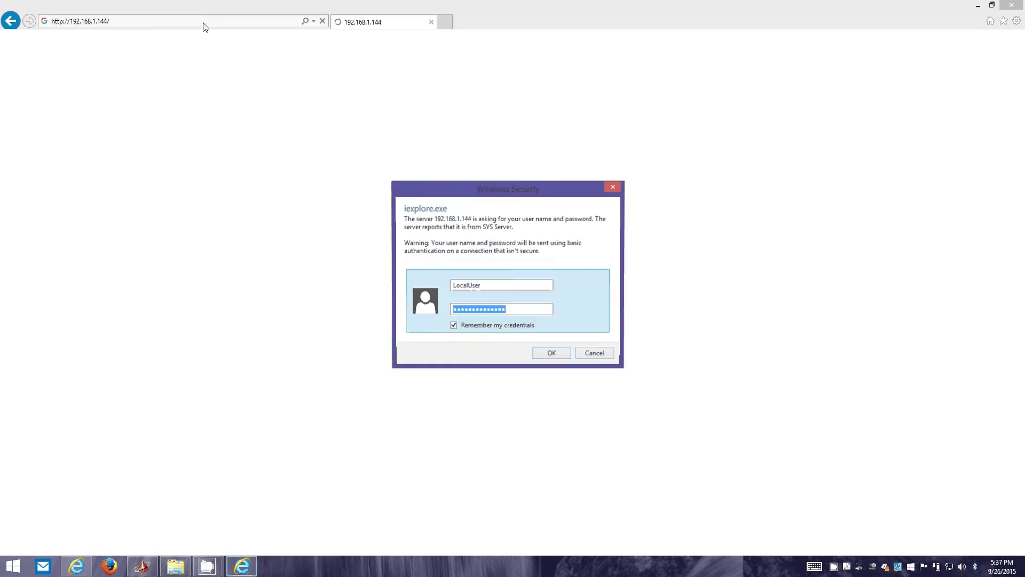
left_click(550, 354)
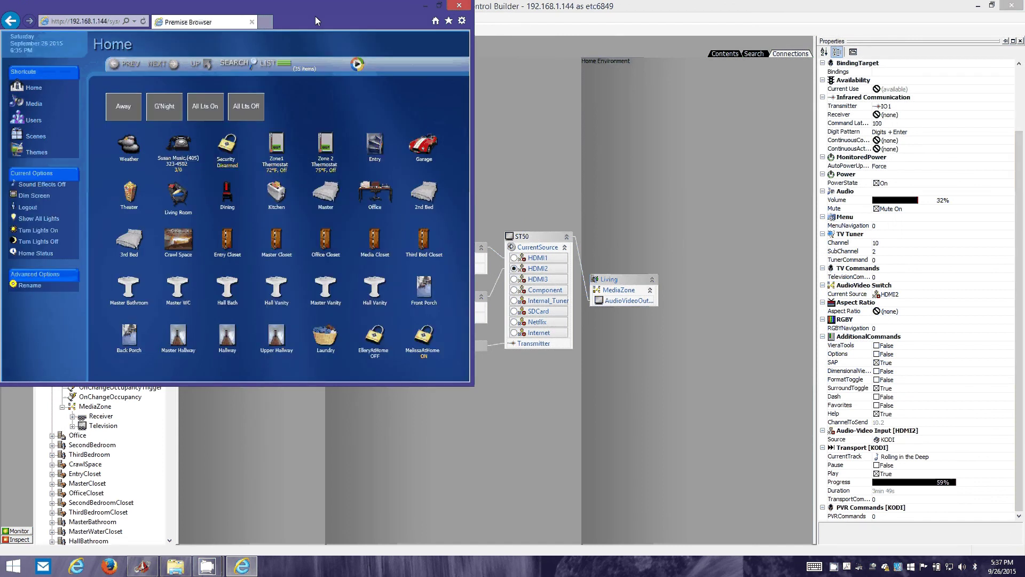
key("super+Up")
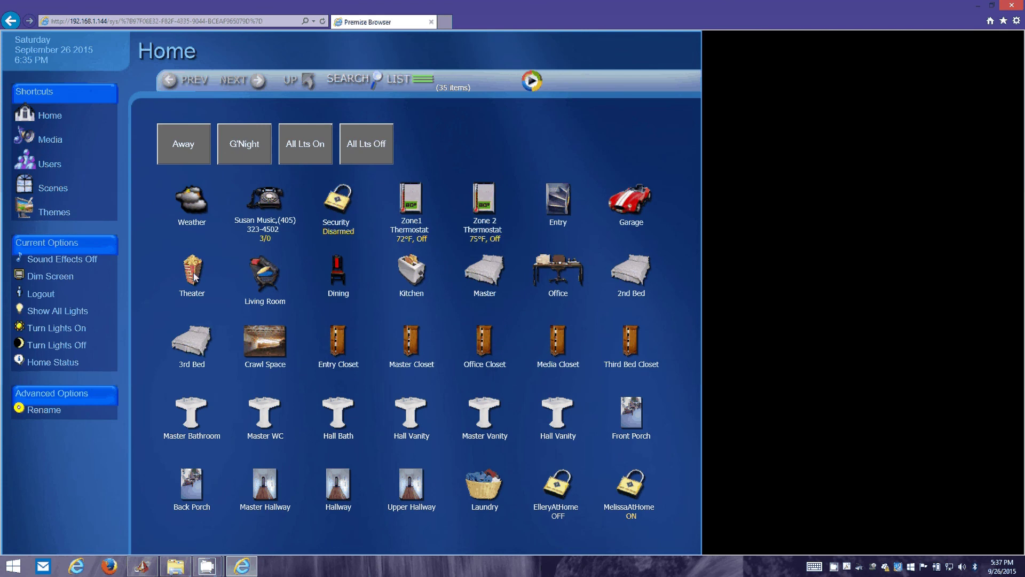
Step: In the Living AV controls, unmute audio and skip ahead to Rumour Has It
left_click(251, 274)
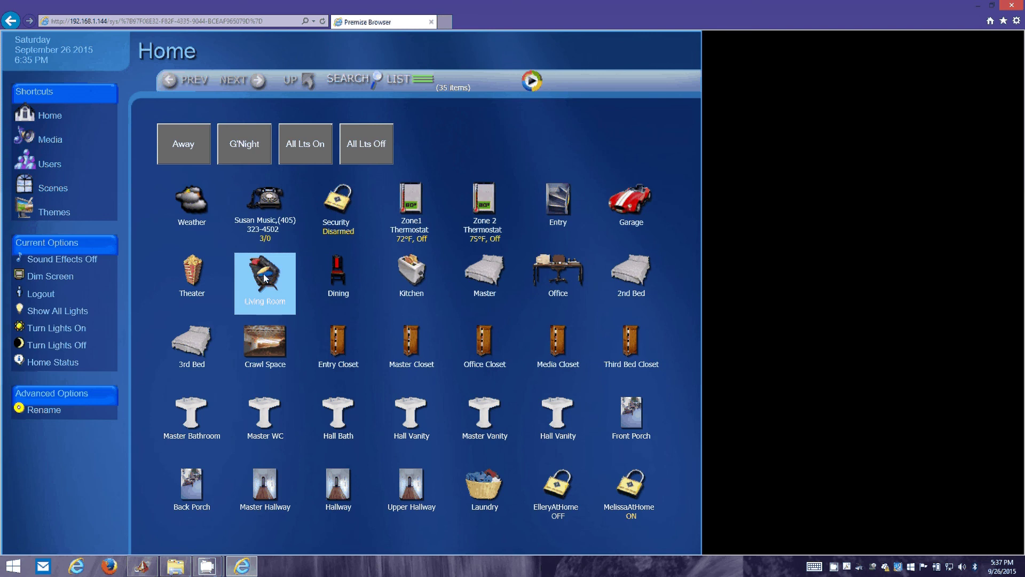
left_click(192, 150)
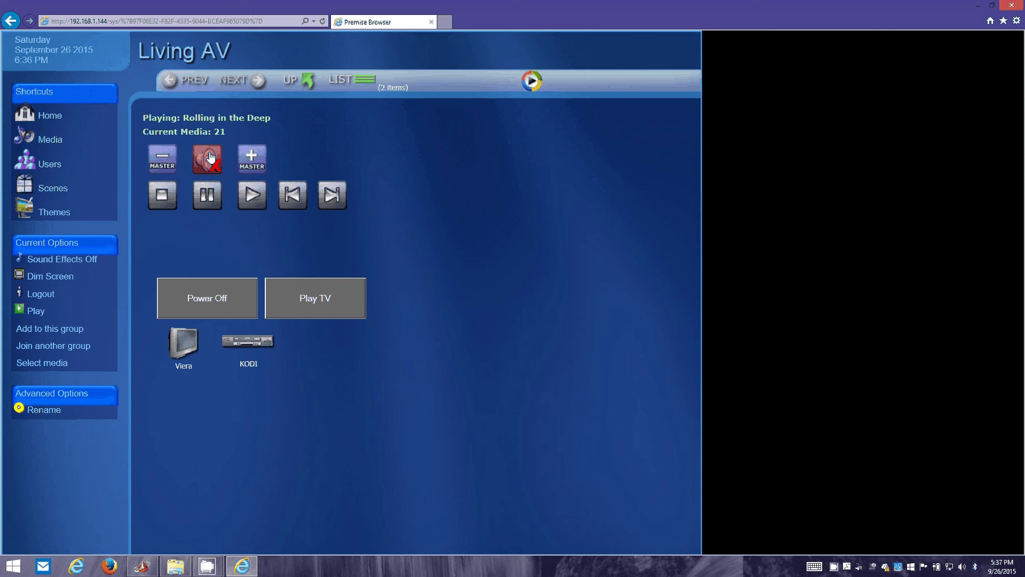
left_click(241, 153)
left_click(206, 158)
left_click(331, 199)
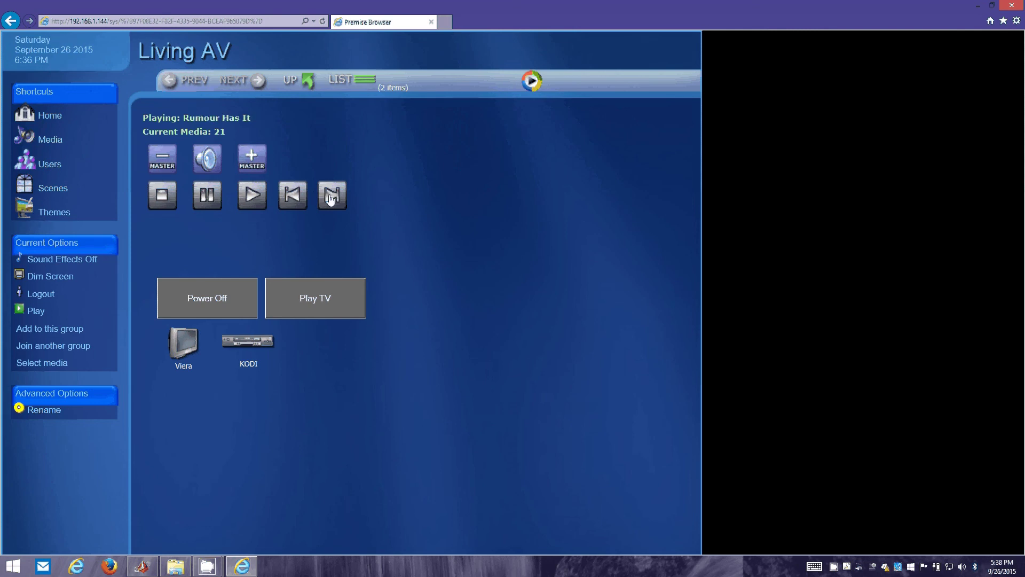
Step: Show the Living KODI player playing Rumour Has It and view its TransportCommand list unchanged
left_click(979, 10)
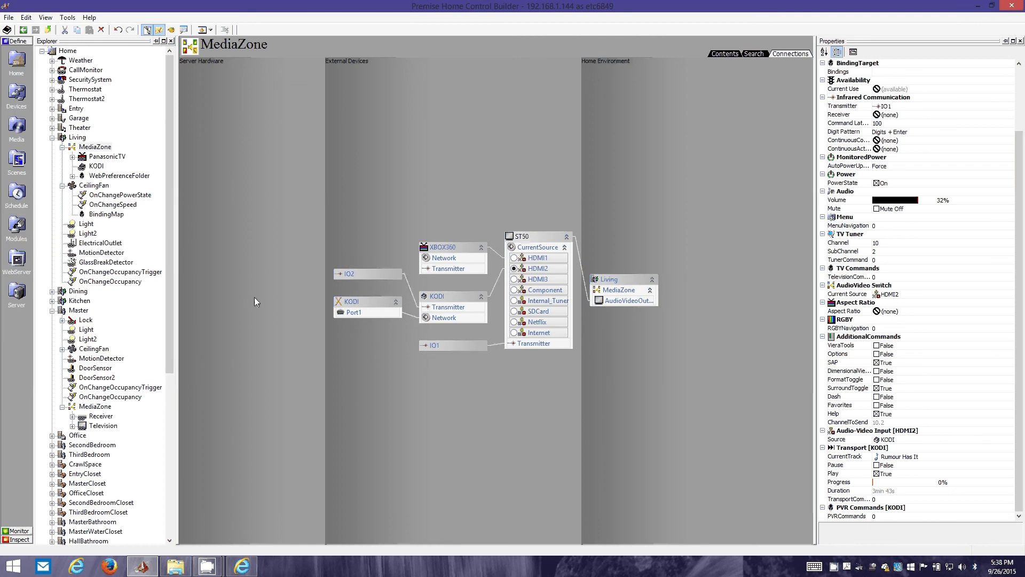
left_click(97, 149)
left_click(97, 167)
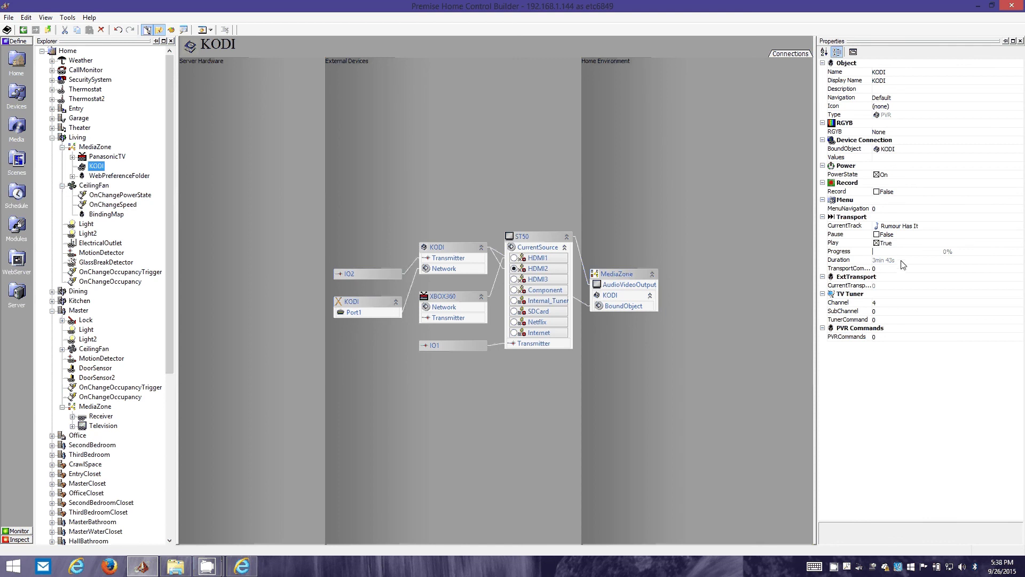
left_click(1019, 269)
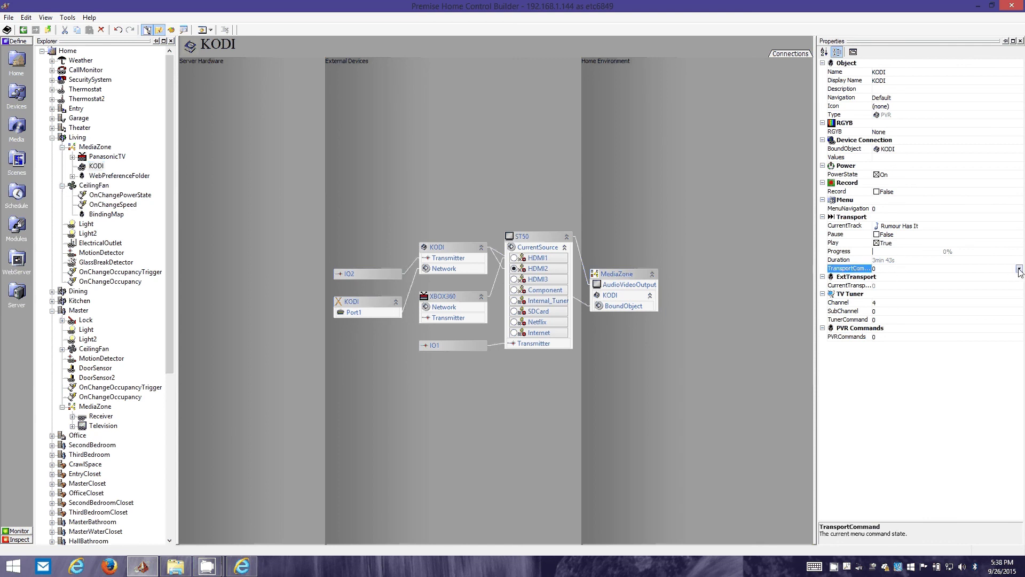
left_click(1020, 270)
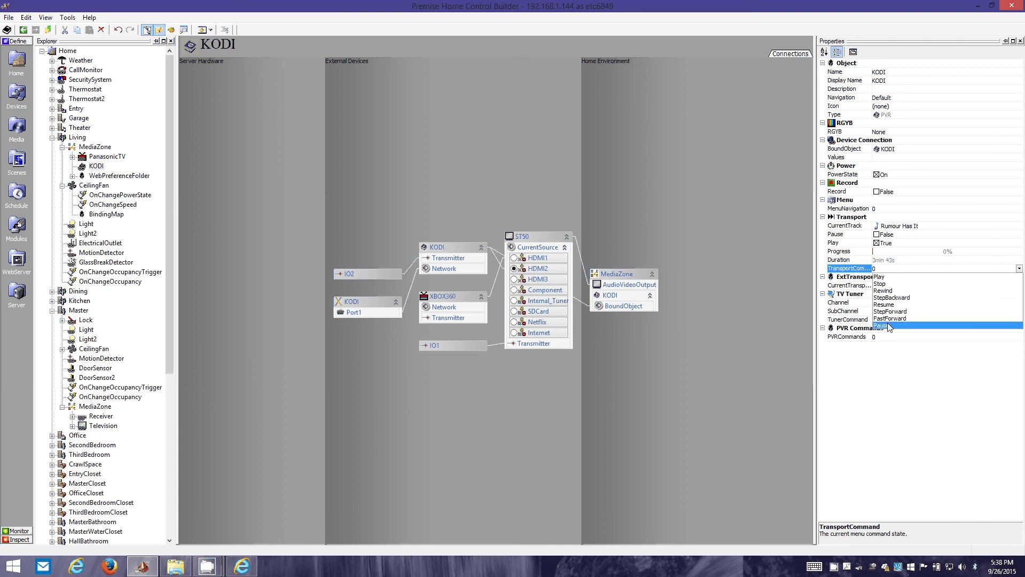
left_click(845, 260)
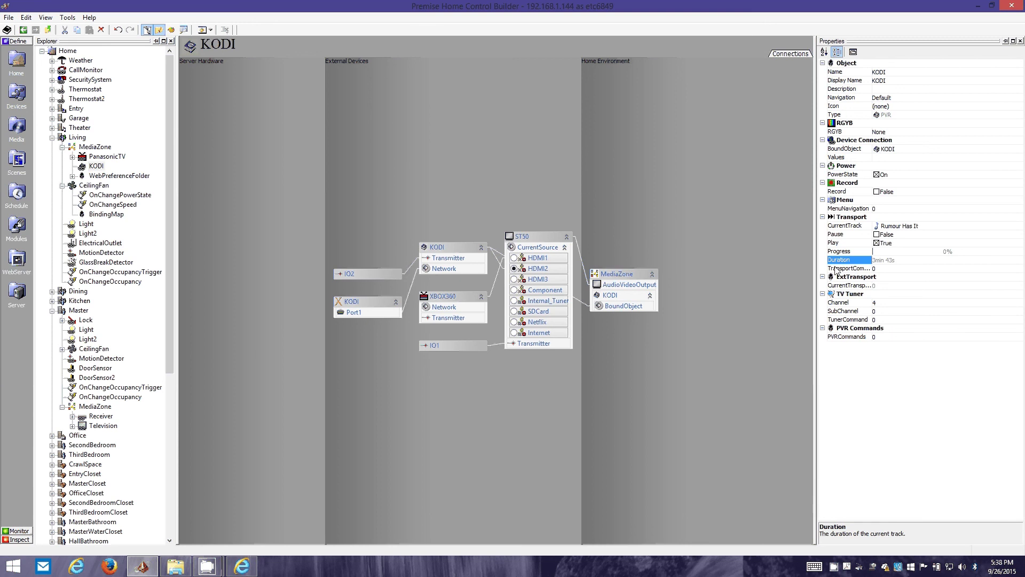
Step: Browse the media library's Adventures of Tintin entry, then the KODI_Movies and KODI_Music libraries
left_click(16, 128)
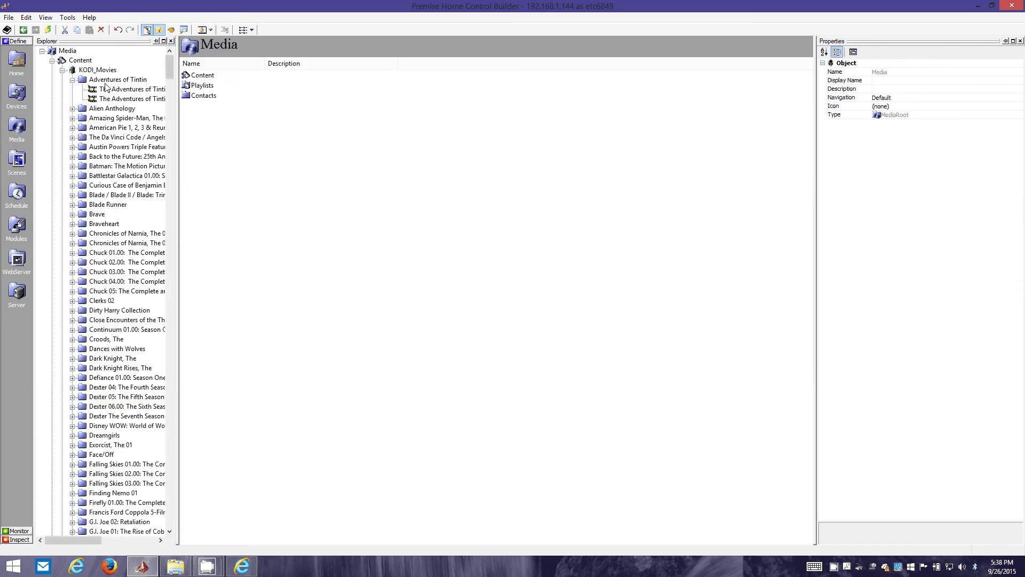
double_click(106, 80)
scroll(107, 178, "down", 4)
scroll(106, 178, "up", 4)
left_click(62, 70)
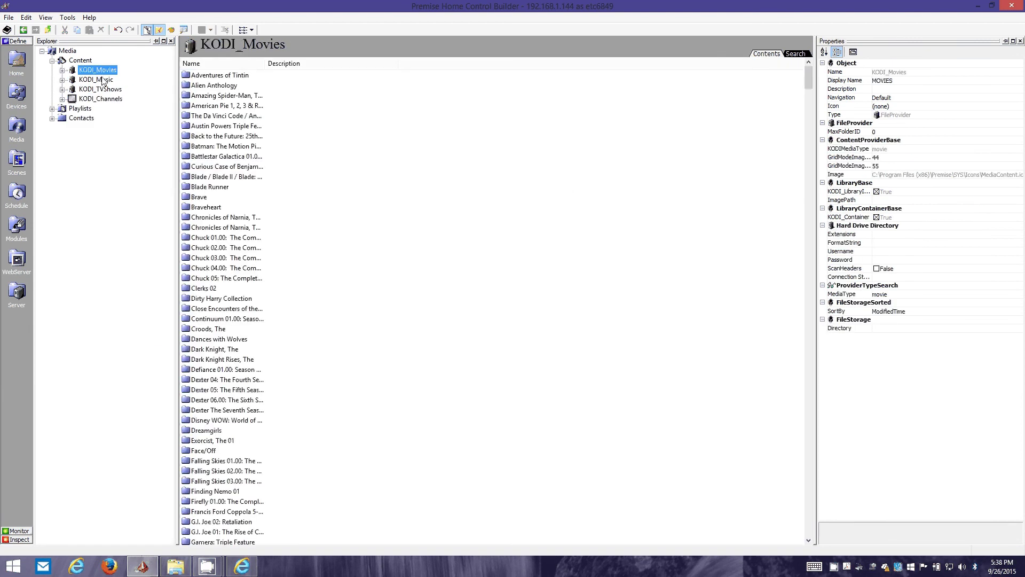
left_click(103, 79)
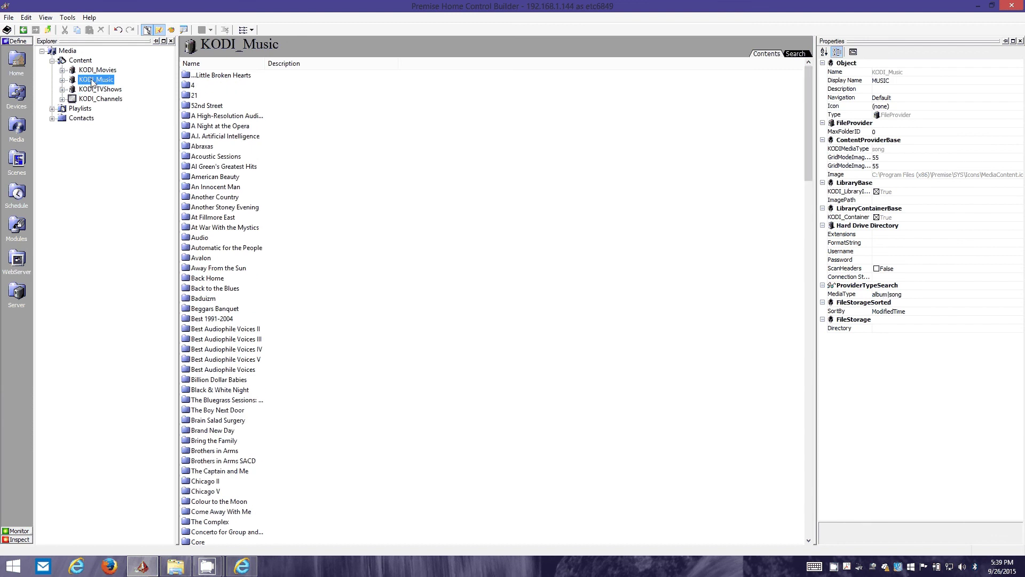
Step: Compare MediaType values: album|song for KODI_Music and movie for KODI_Movies
left_click(850, 294)
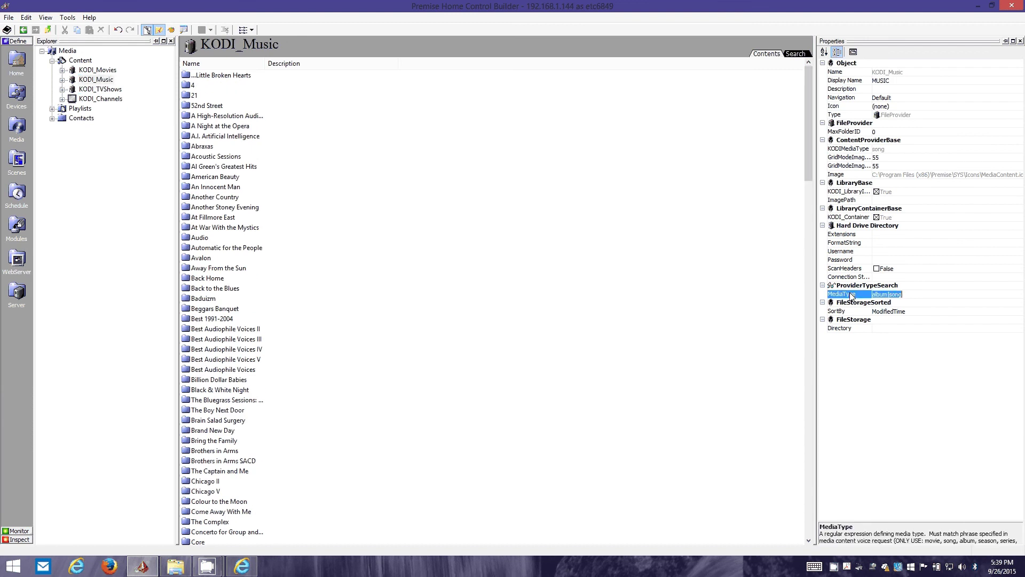
left_click(895, 295)
key("Left")
key("Left")
key("Left")
key("Left")
key("Left")
left_click(98, 70)
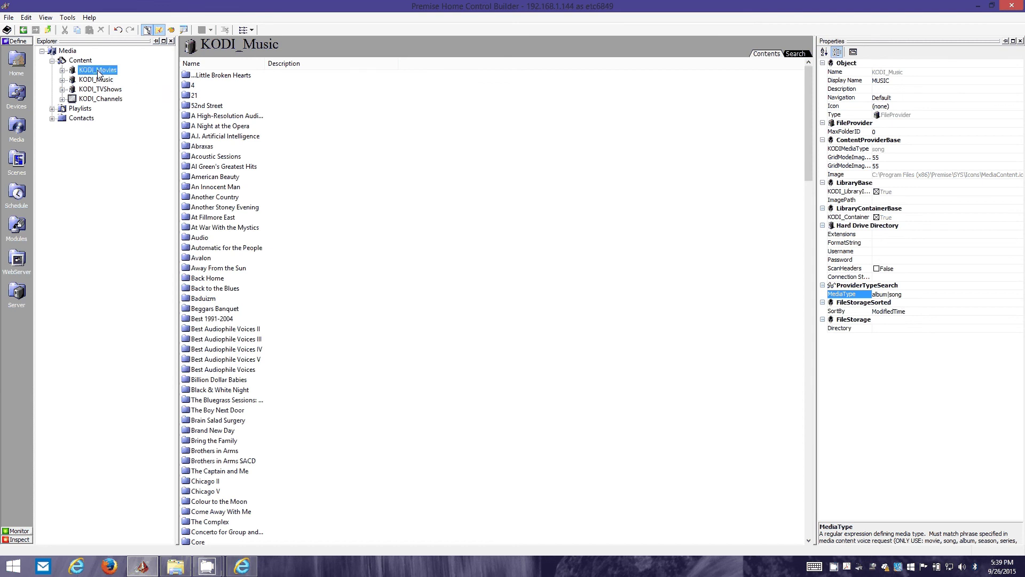
left_click(902, 286)
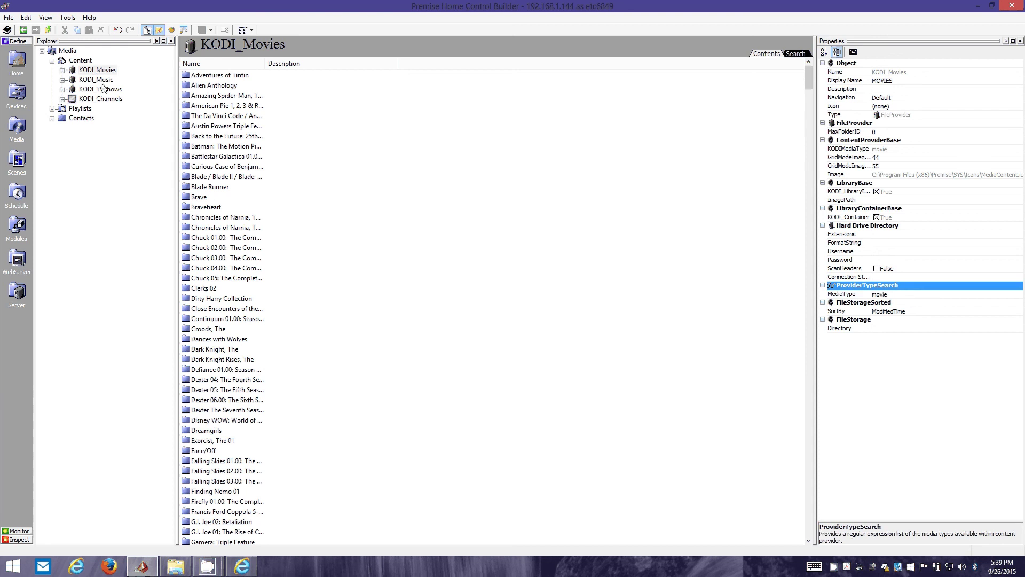
left_click(932, 293)
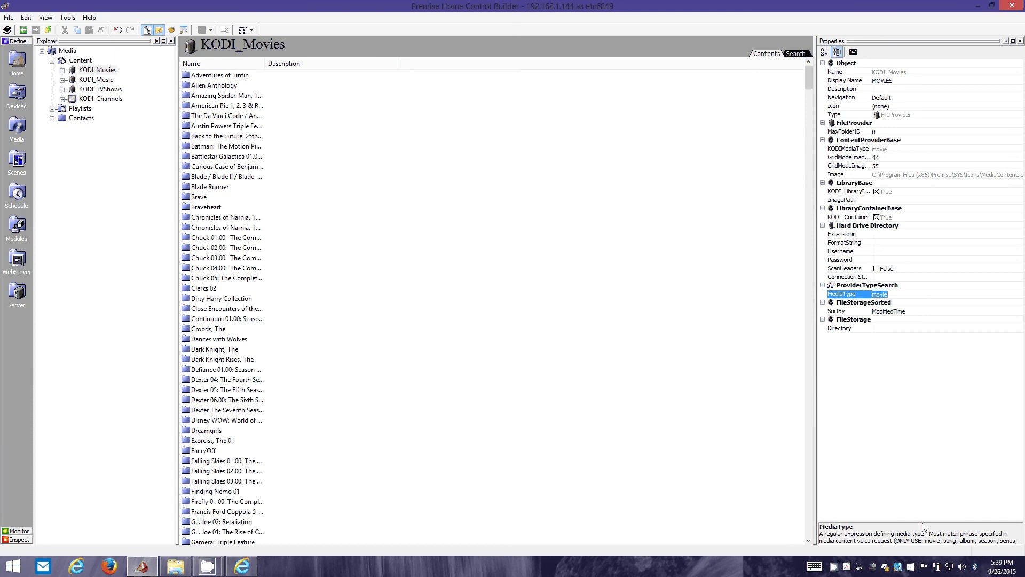
left_click_drag(923, 524, 923, 510)
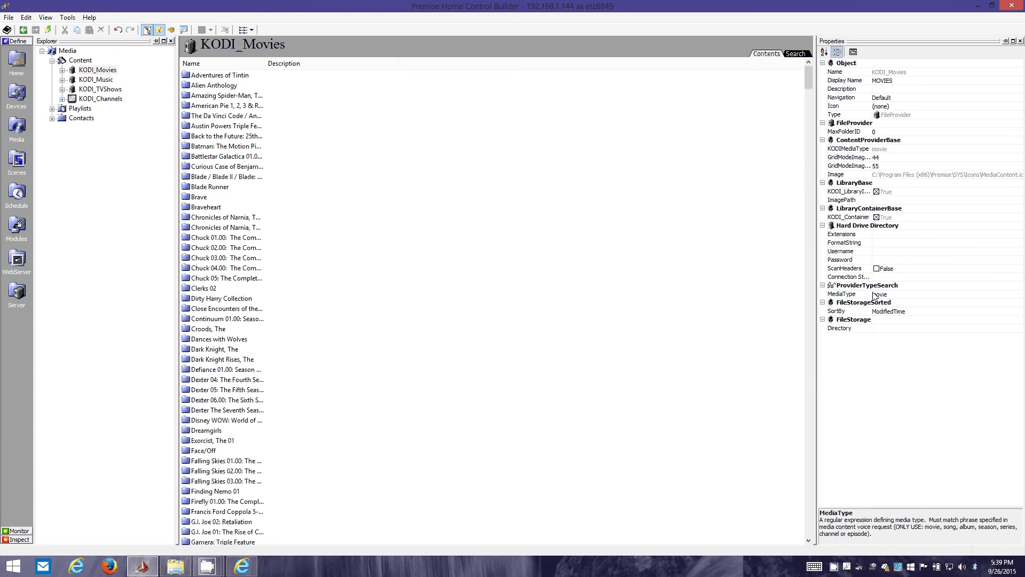
Step: Expand KODI_Music to album 21 and view Rolling in the Deep, then go to Devices
double_click(101, 80)
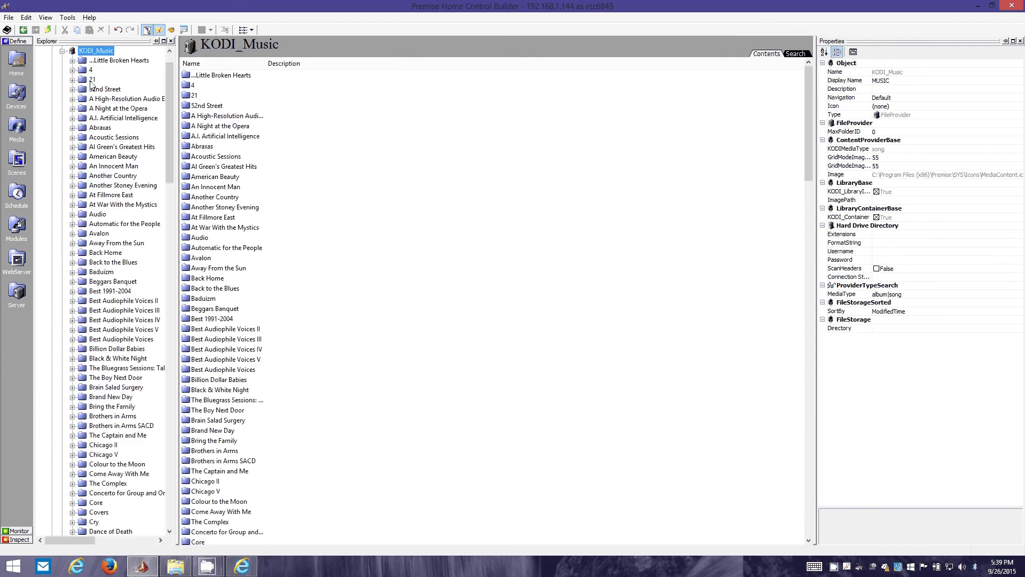
double_click(92, 80)
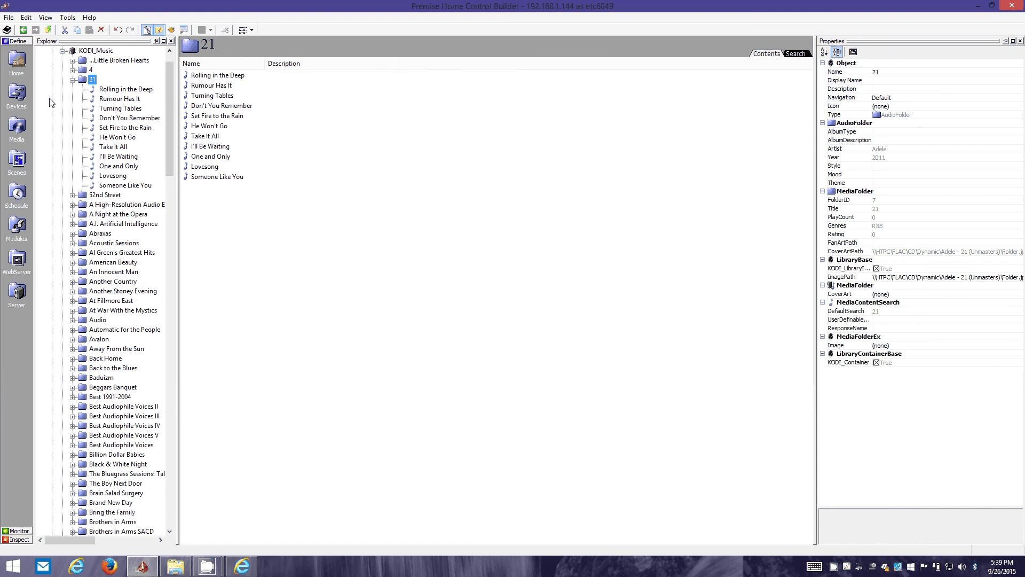
left_click(106, 90)
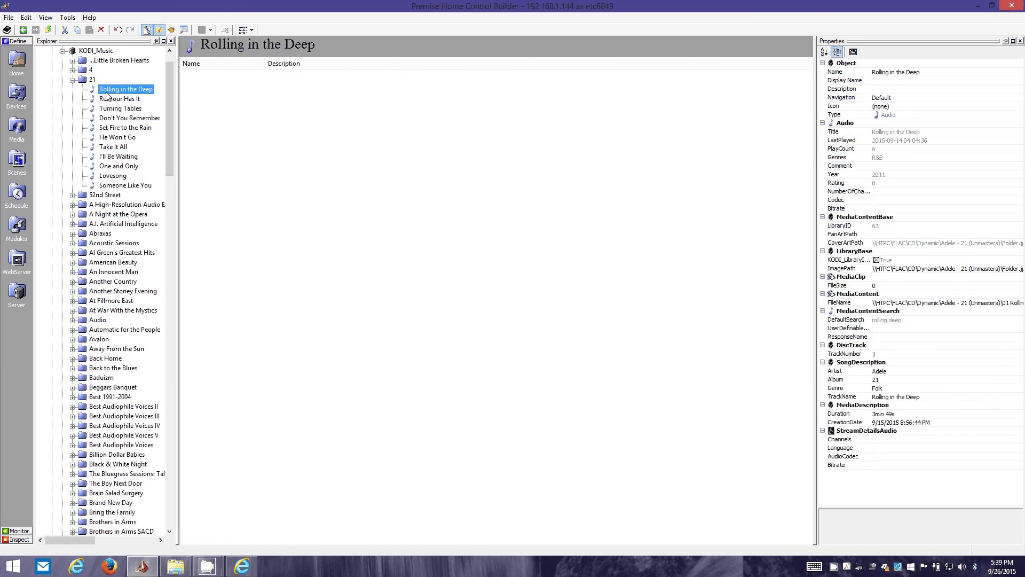
double_click(84, 81)
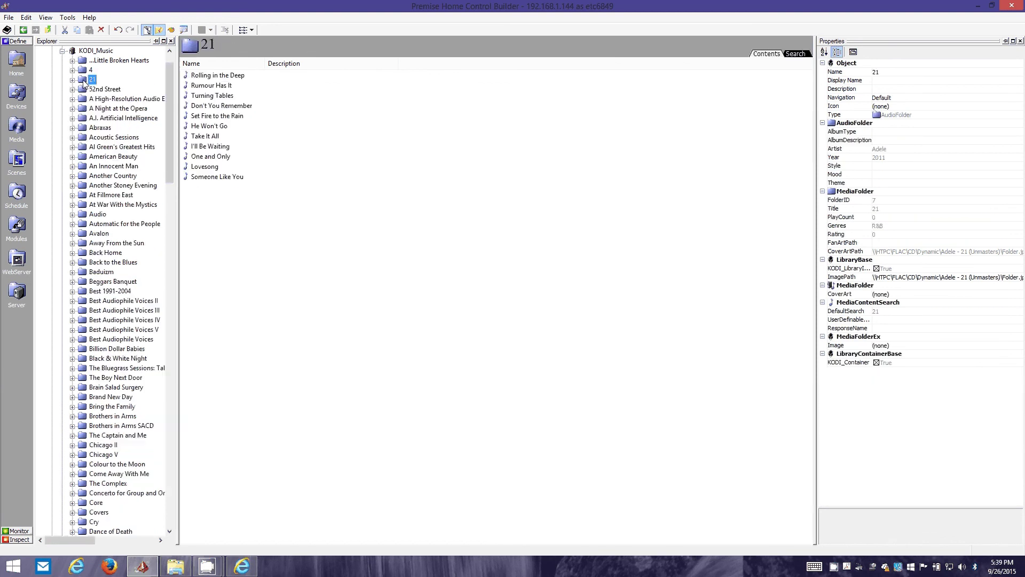
left_click(20, 95)
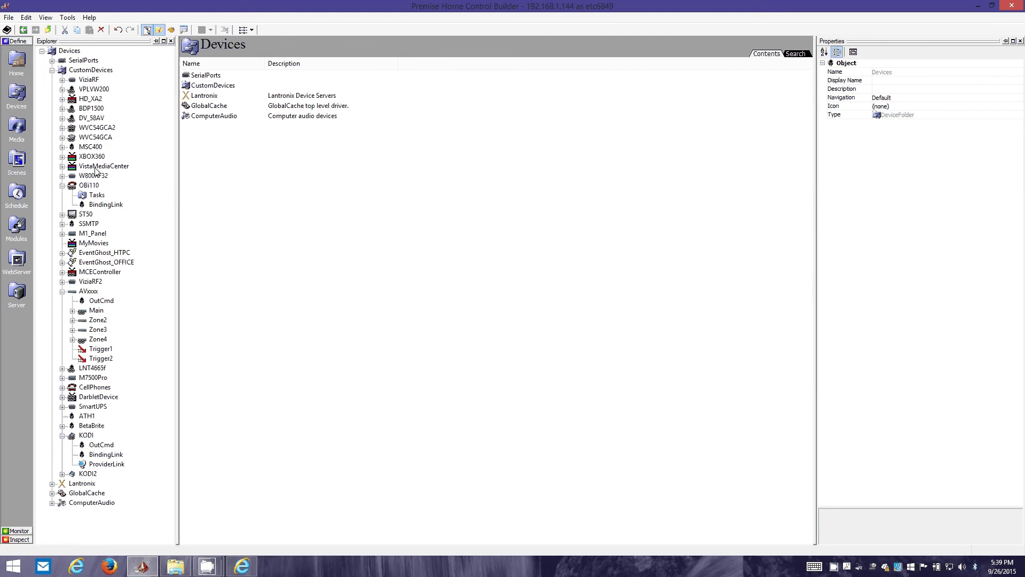
Step: Expand W800RF32 down through Devices and Sensors to the X10Security folder
left_click(62, 176)
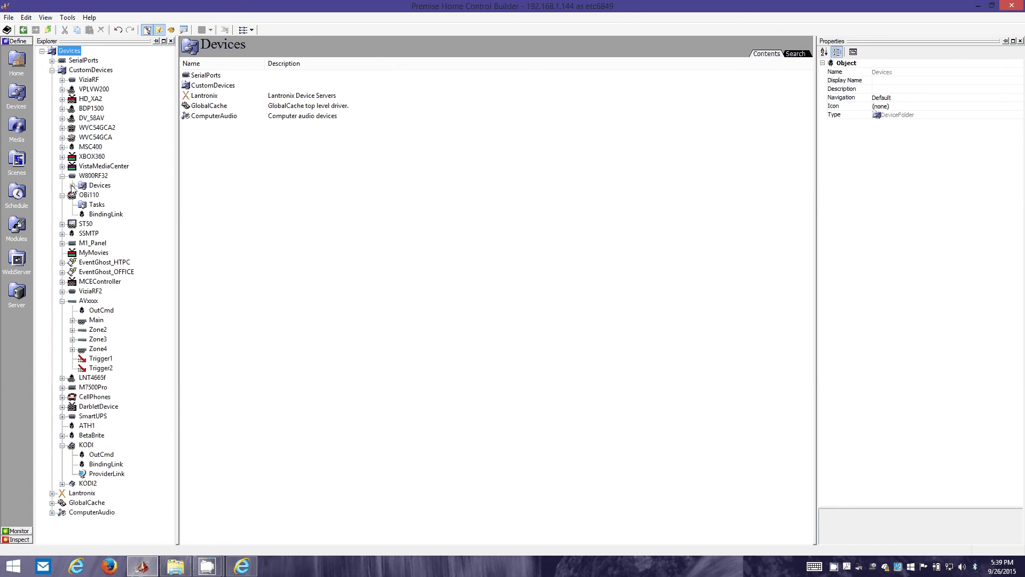
left_click(91, 177)
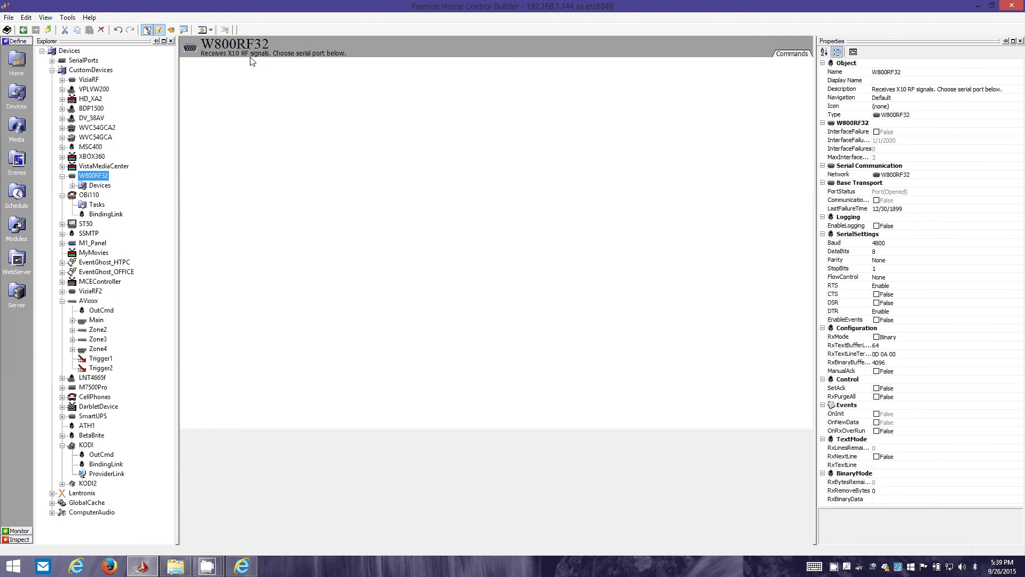
double_click(94, 187)
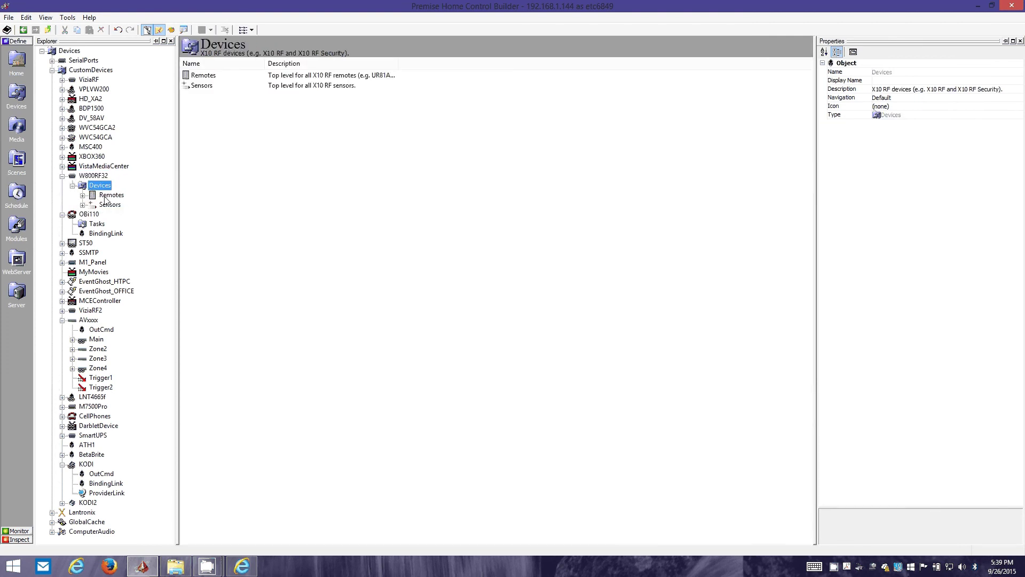
double_click(108, 206)
double_click(123, 224)
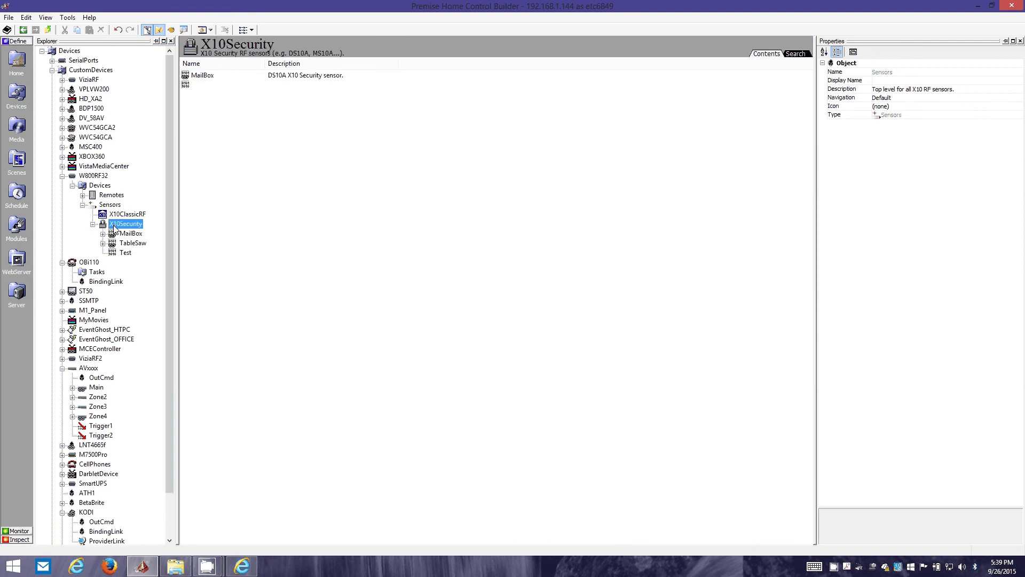
Step: View the MailBox and TableSaw sensor details, ending on the X10Security list
left_click(132, 234)
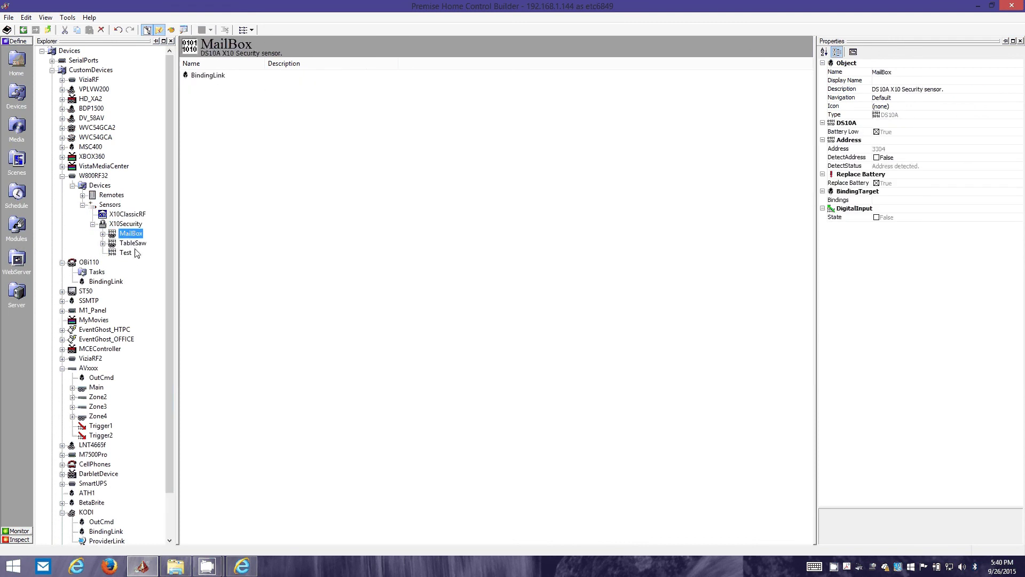
left_click(134, 244)
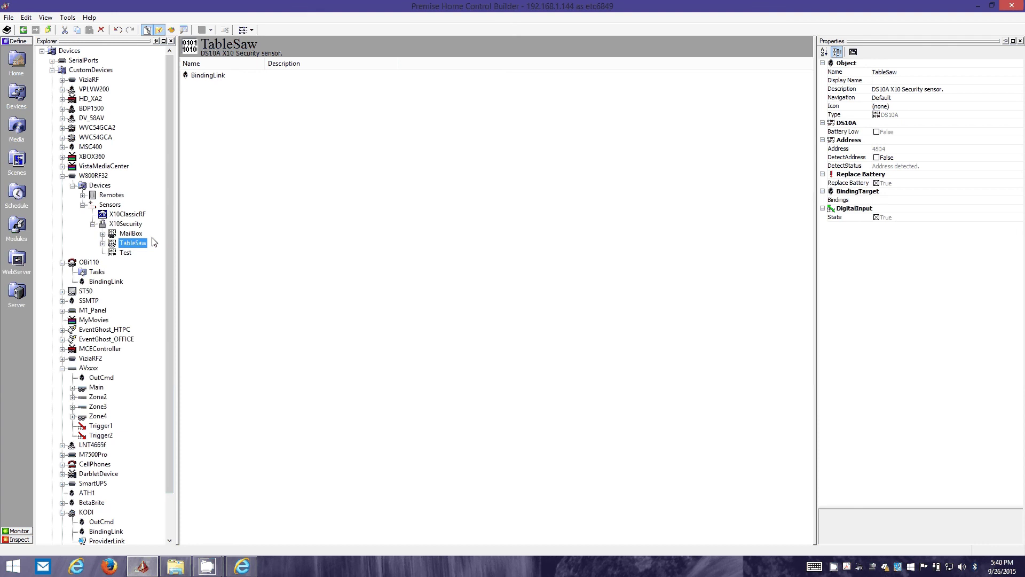
left_click(123, 246)
left_click(131, 235)
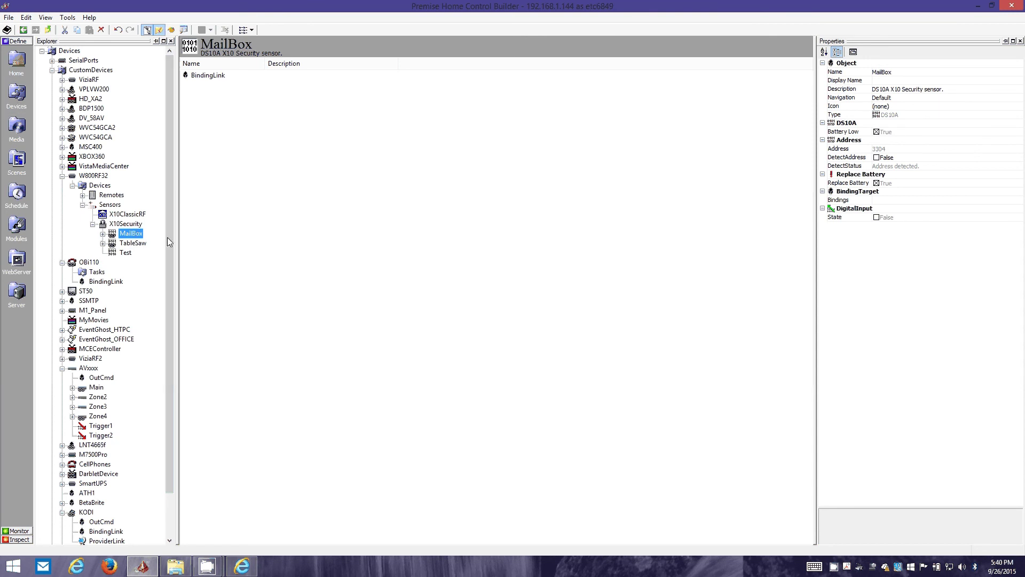
left_click(132, 226)
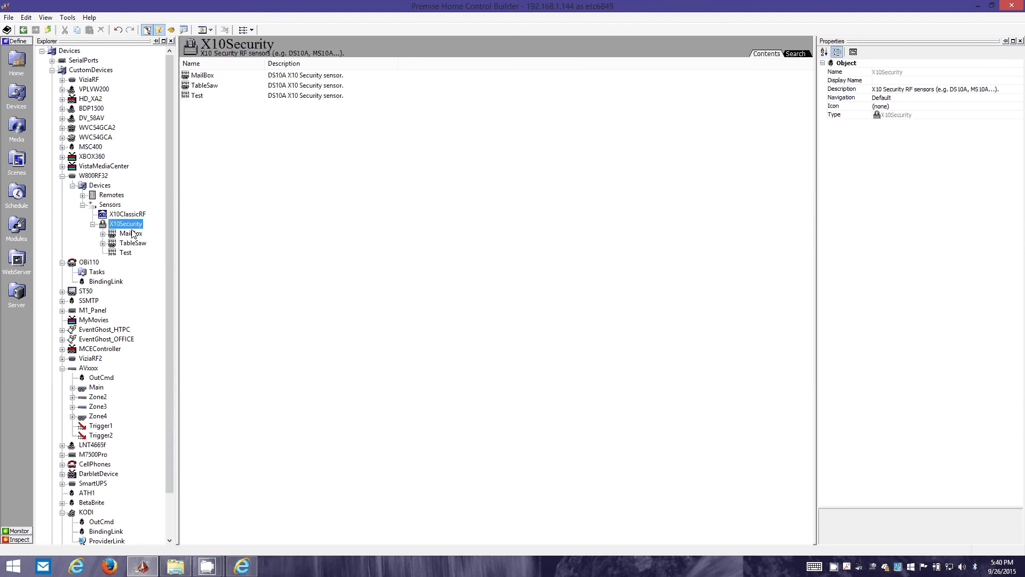
left_click(133, 234)
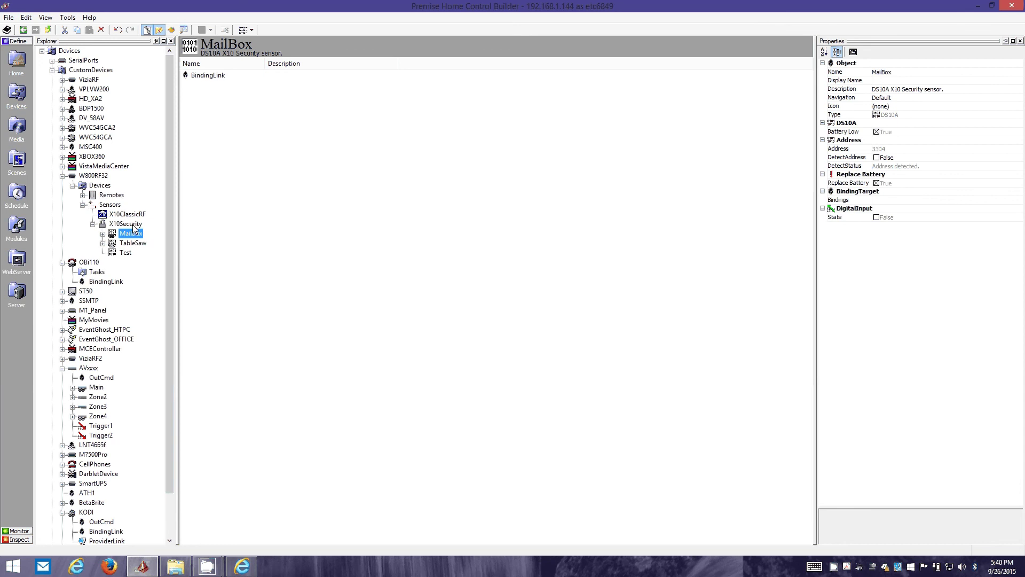
left_click(132, 224)
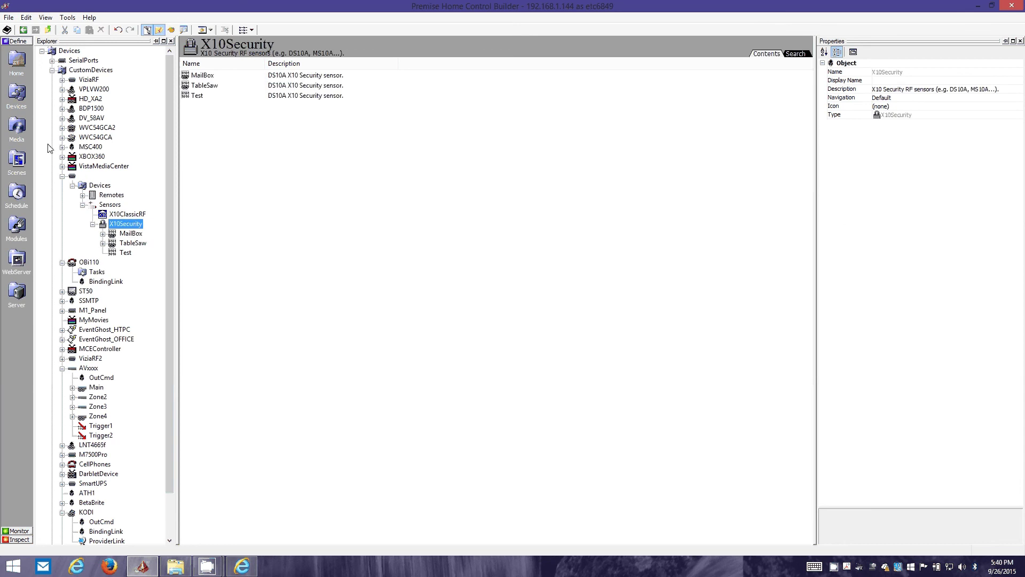